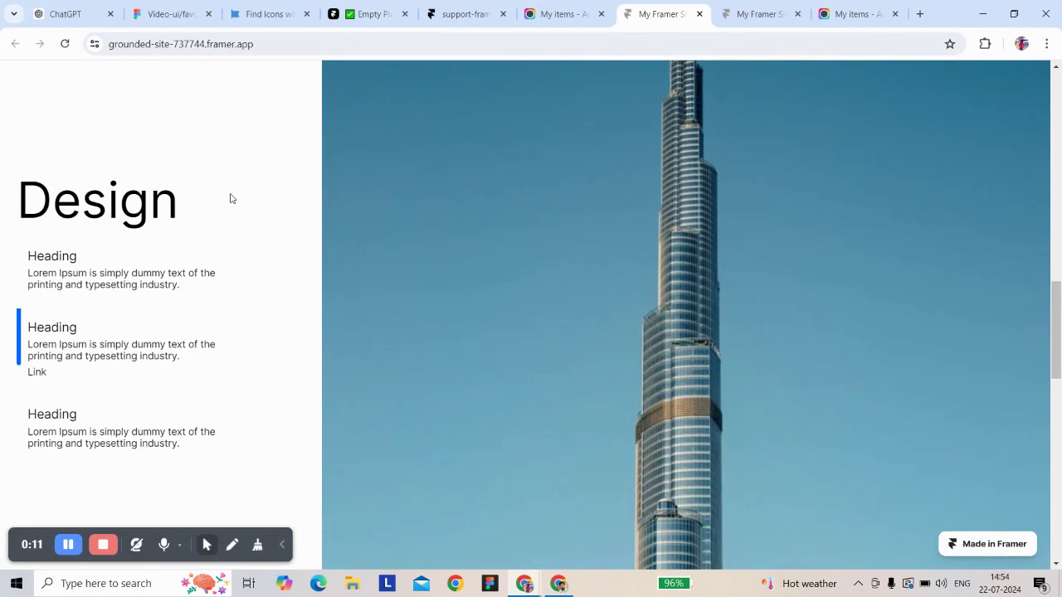
# Step: Preview how the published page's highlighted heading and large image change through the sticky Design section
pyautogui.scroll(-2, 232, 198)
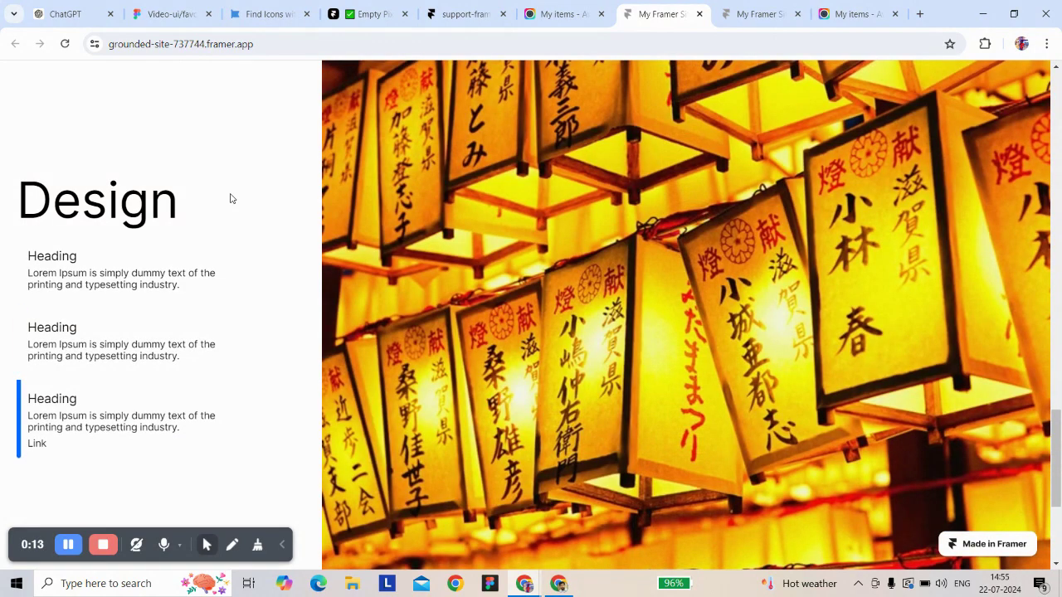
pyautogui.scroll(10, 231, 198)
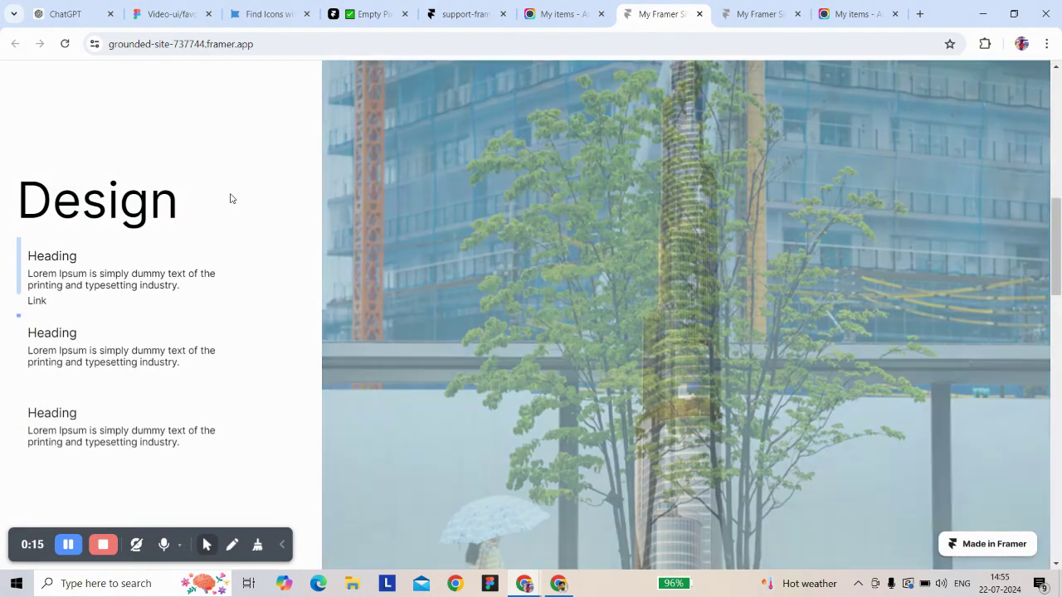
pyautogui.scroll(5, 228, 198)
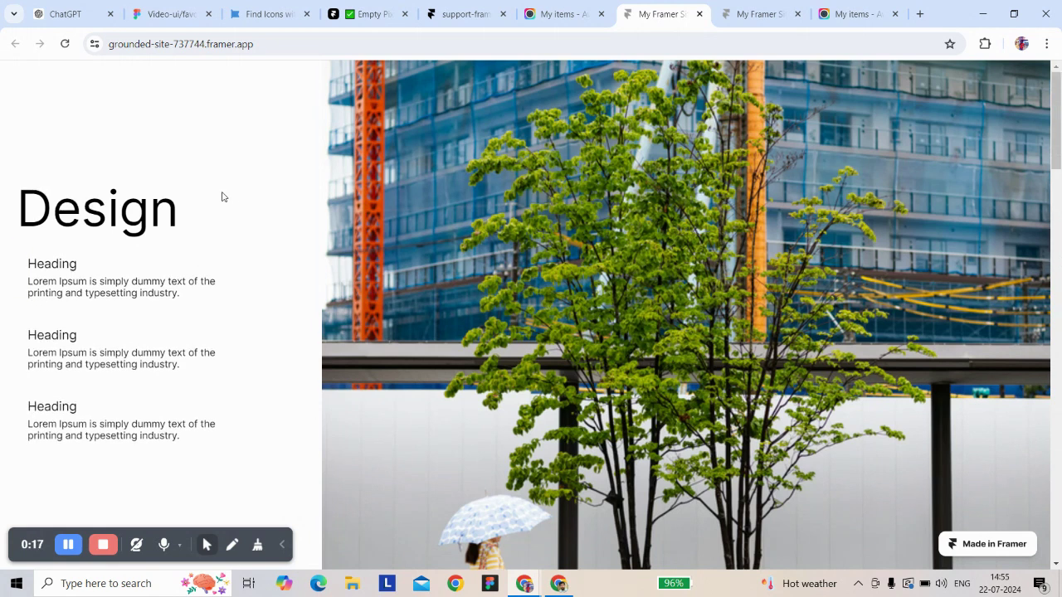
# Step: Switch to the Framer project and examine the Scroll Variant effect settings of the check component on the Home page
pyautogui.click(459, 13)
pyautogui.click(372, 268)
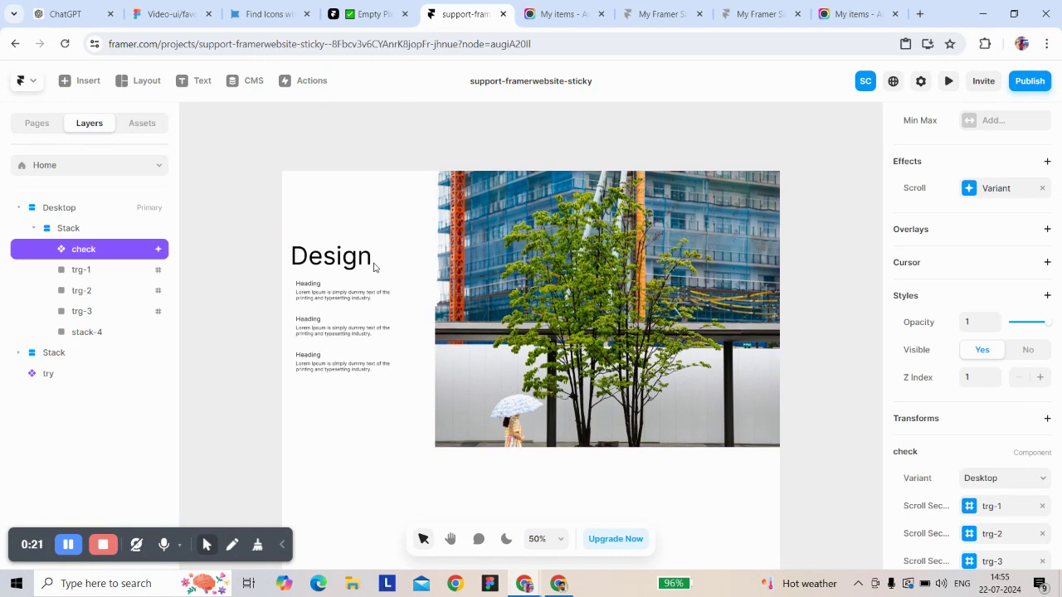
pyautogui.scroll(-2, 371, 266)
pyautogui.scroll(-3, 1005, 473)
pyautogui.scroll(4, 1007, 472)
pyautogui.click(984, 221)
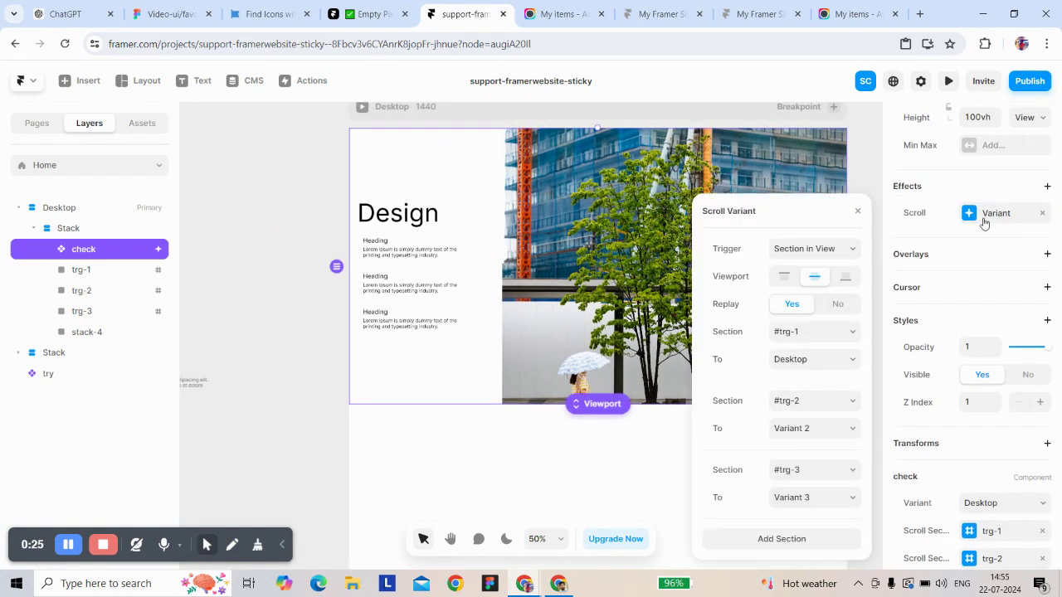
pyautogui.click(857, 210)
# Step: Open the check component and examine the layouts of its Desktop, Variant 2 and Variant 3 variants
pyautogui.doubleClick(434, 271)
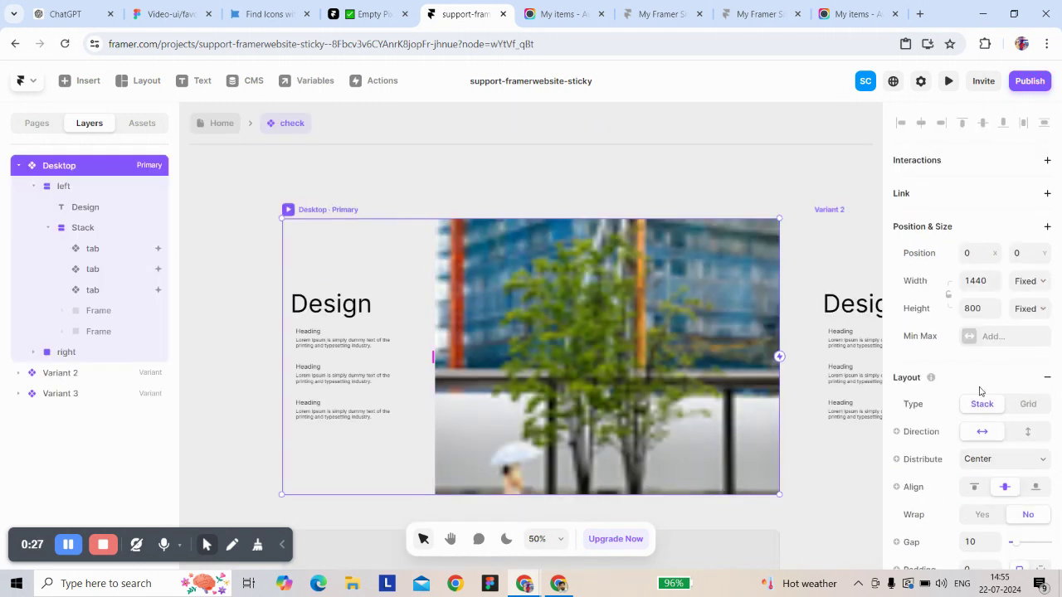
pyautogui.scroll(-2, 979, 390)
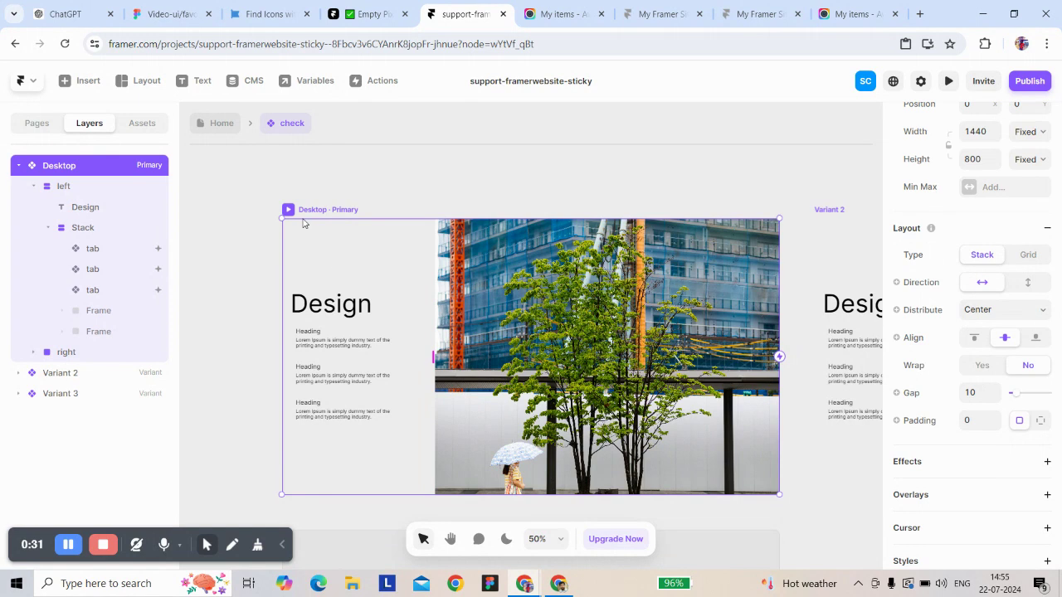
pyautogui.scroll(-3, 338, 352)
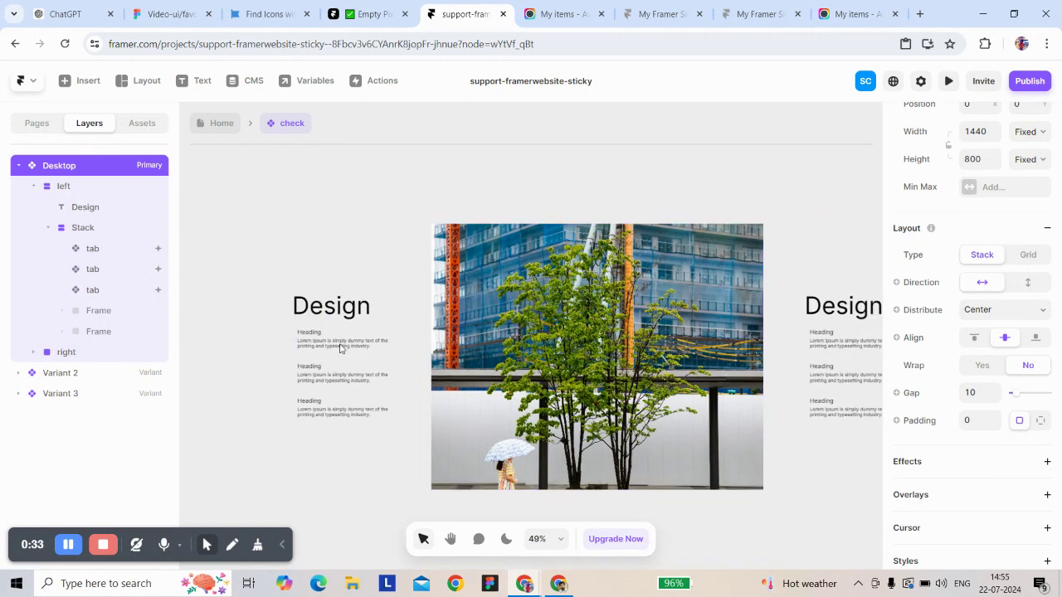
pyautogui.hscroll(3, 415, 361)
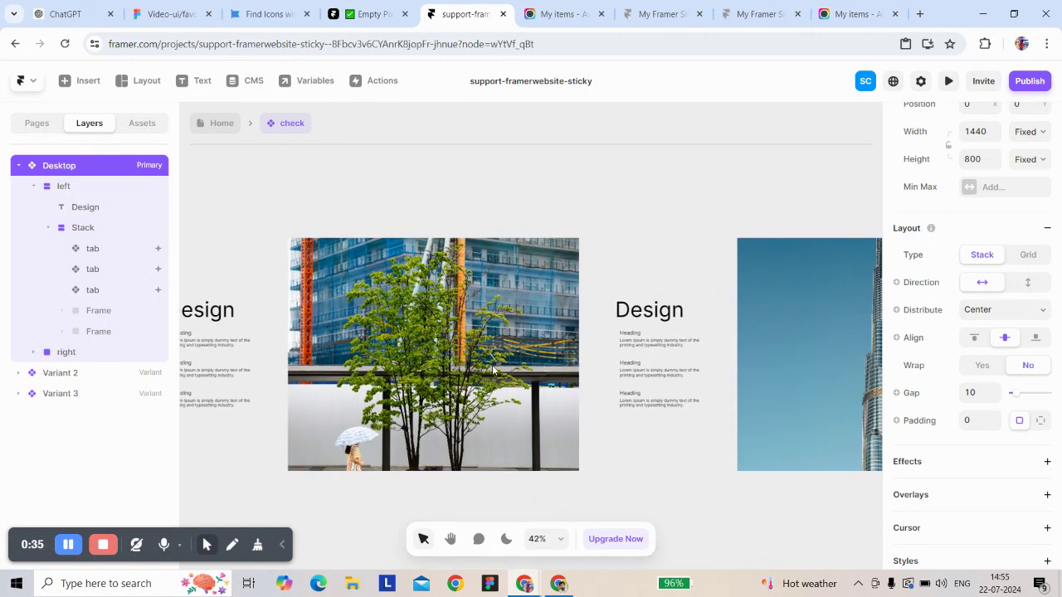
pyautogui.scroll(-3, 492, 365)
pyautogui.scroll(-1, 492, 365)
pyautogui.hscroll(3, 492, 365)
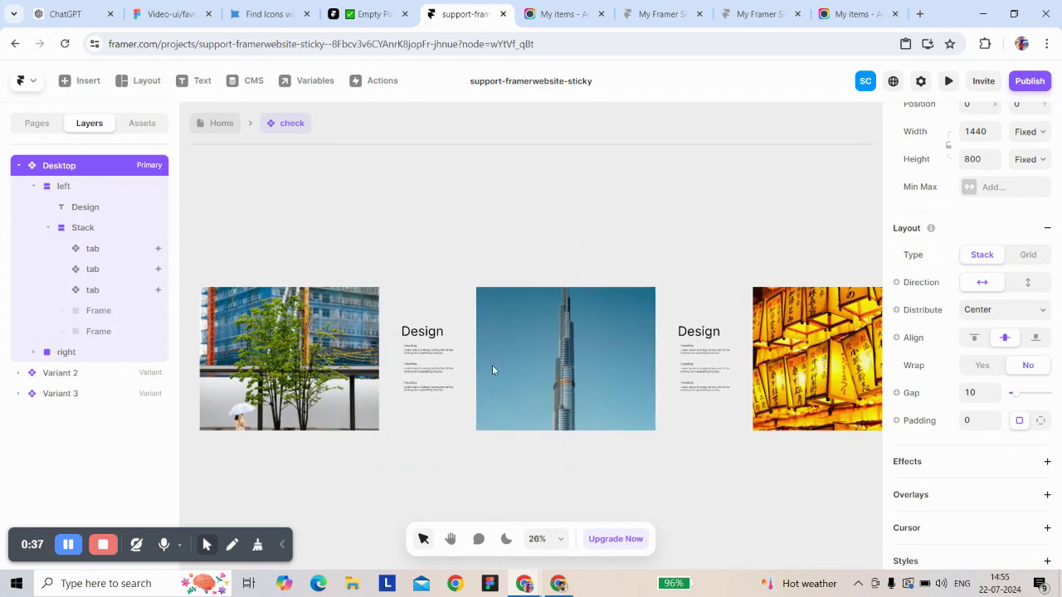
pyautogui.hscroll(-3, 492, 365)
# Step: Open the tab component and examine the scroll transform effect on Variant 2's blue progress bar
pyautogui.doubleClick(338, 355)
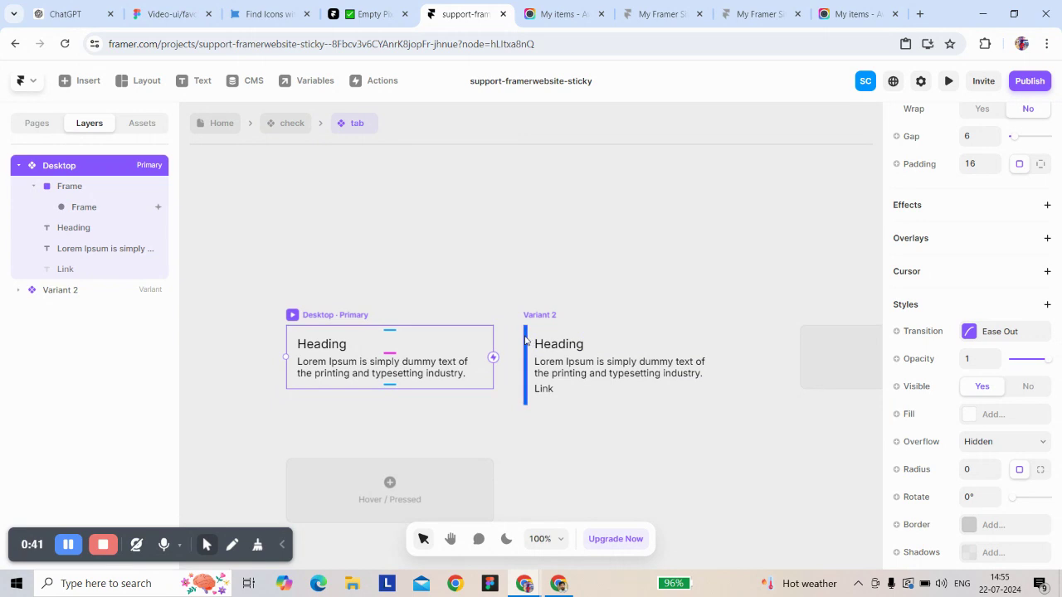
pyautogui.click(525, 338)
pyautogui.scroll(-3, 967, 373)
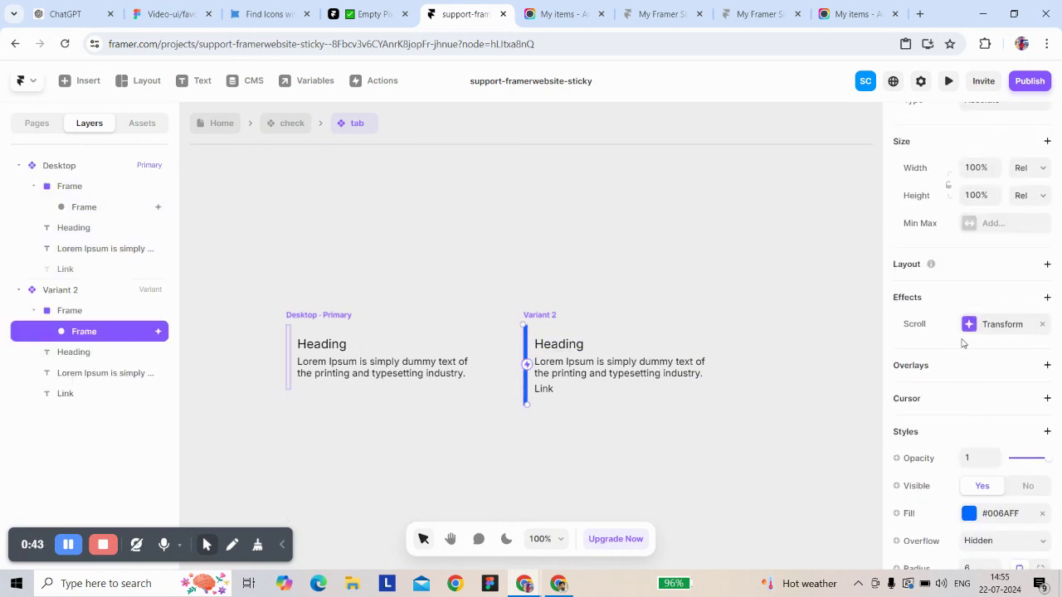
pyautogui.scroll(-2, 967, 330)
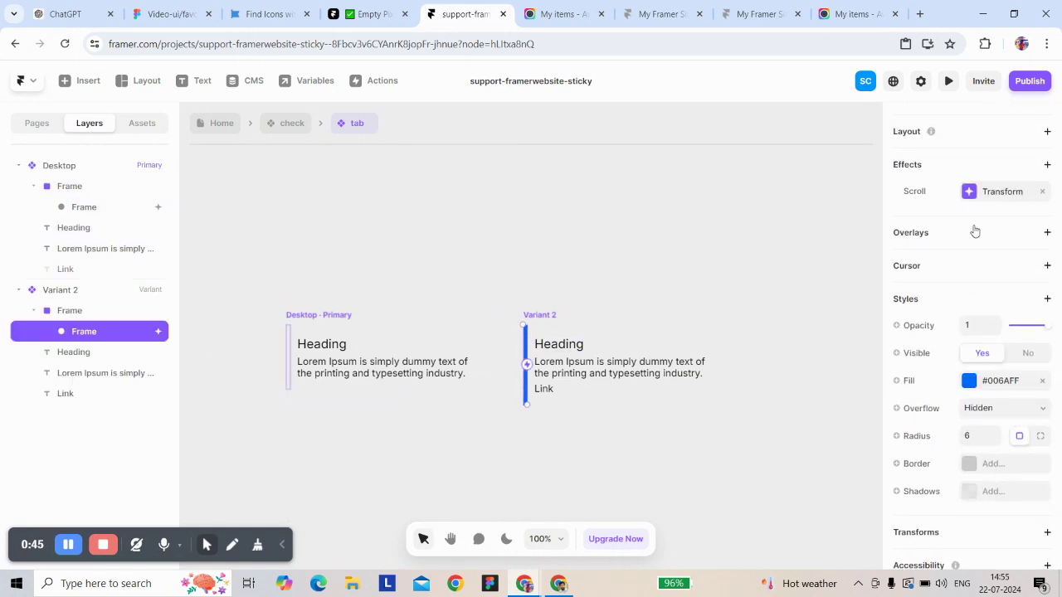
pyautogui.click(978, 195)
pyautogui.click(858, 192)
pyautogui.click(1047, 165)
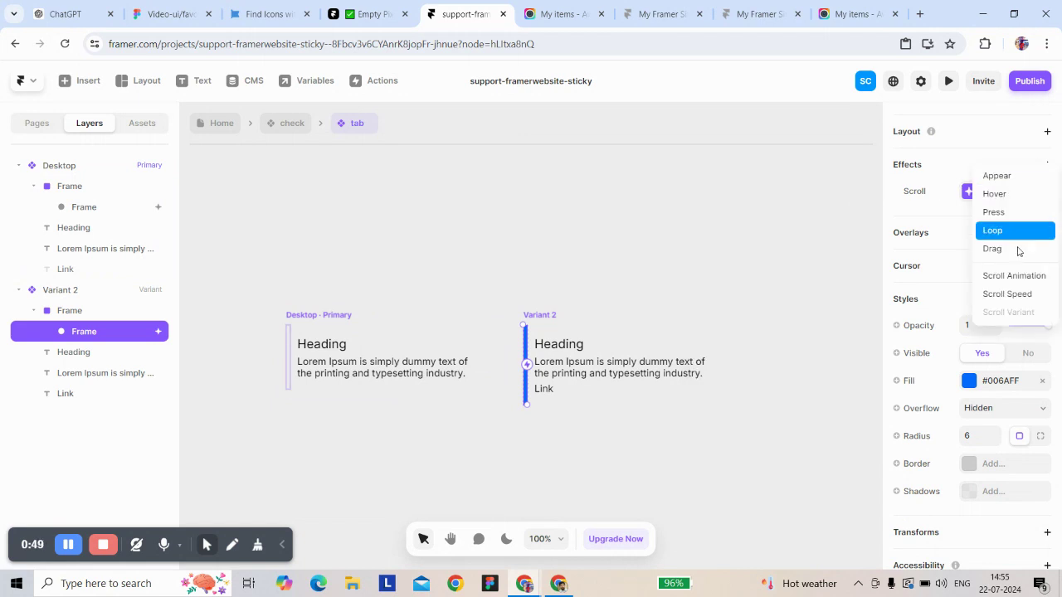
pyautogui.click(1018, 298)
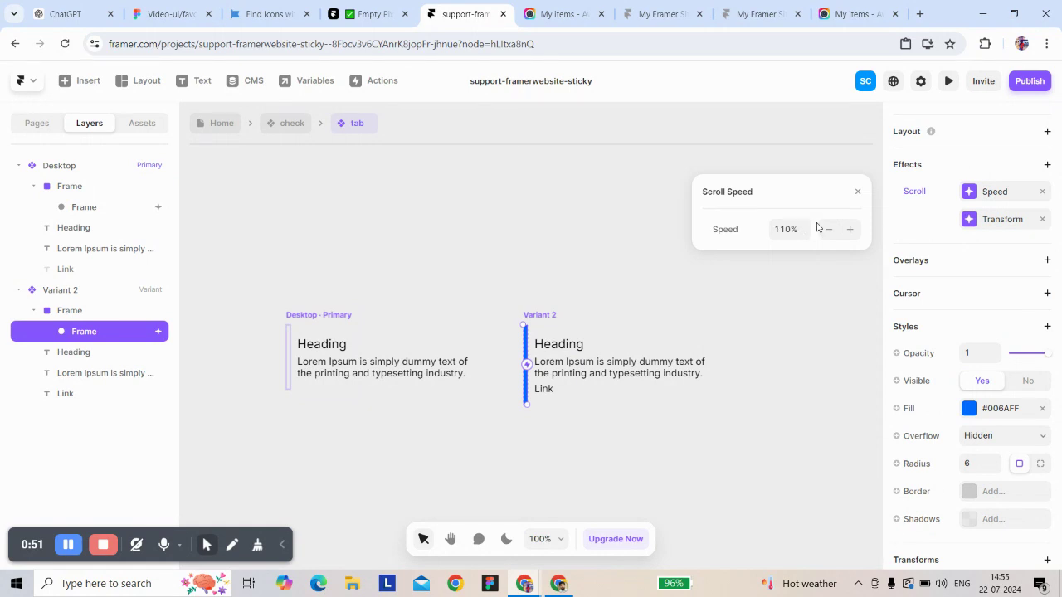
pyautogui.click(858, 192)
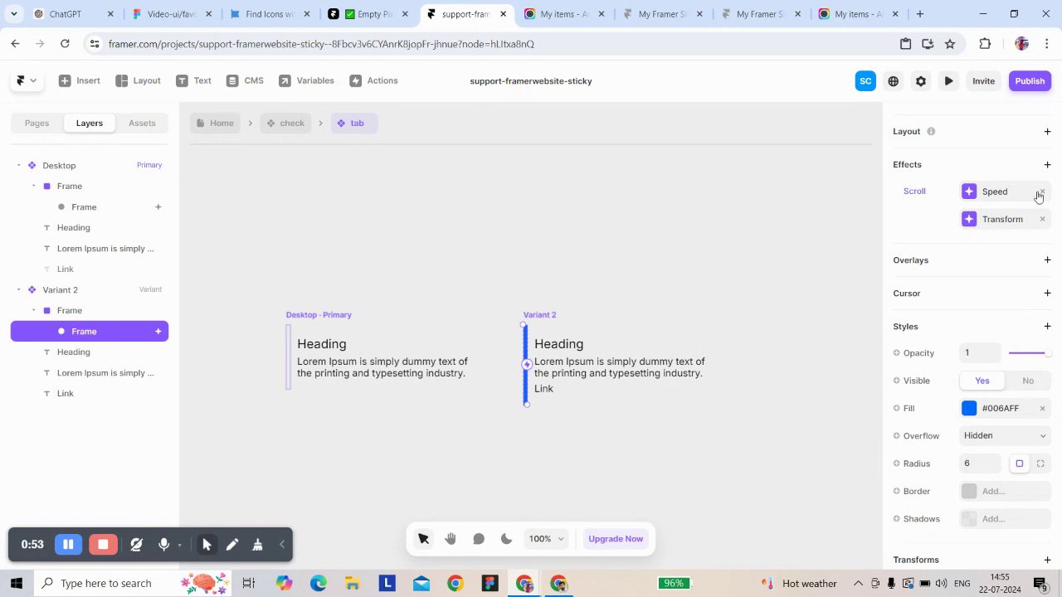
pyautogui.click(1042, 191)
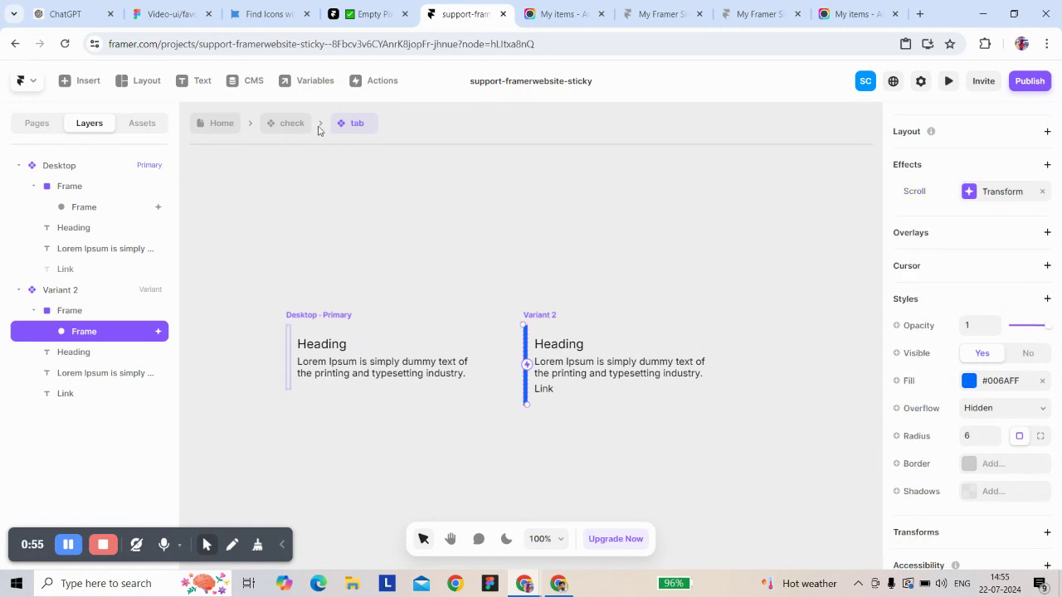
# Step: Return to the check component and copy the first tab instance from its primary variant
pyautogui.click(292, 124)
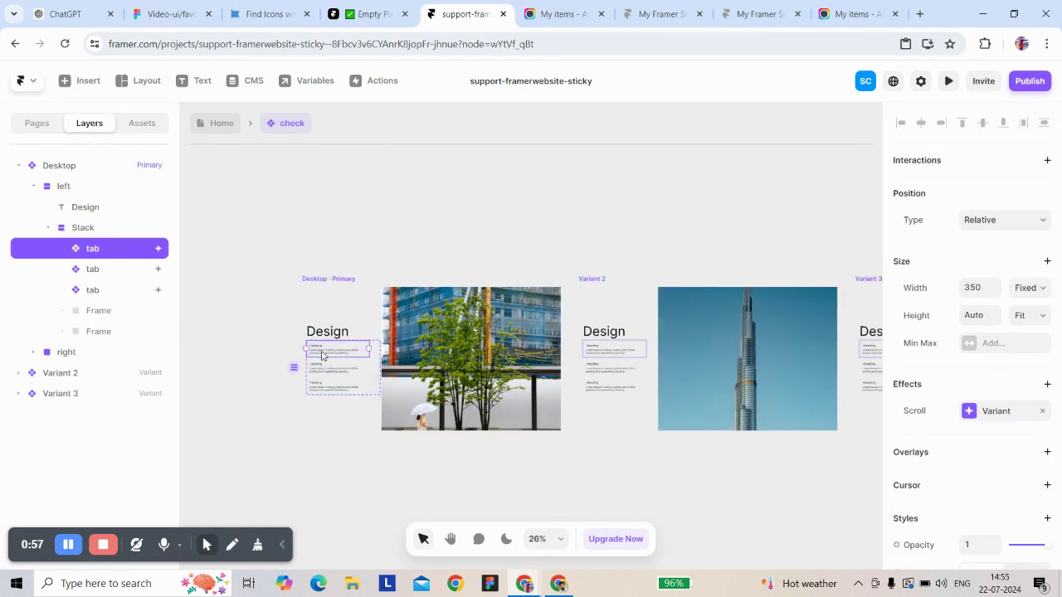
pyautogui.rightClick(321, 355)
pyautogui.moveTo(331, 353)
pyautogui.moveTo(344, 334)
pyautogui.click(496, 338)
# Step: Leave the component for the Home page and add a new blank page to the project
pyautogui.click(222, 124)
pyautogui.click(332, 297)
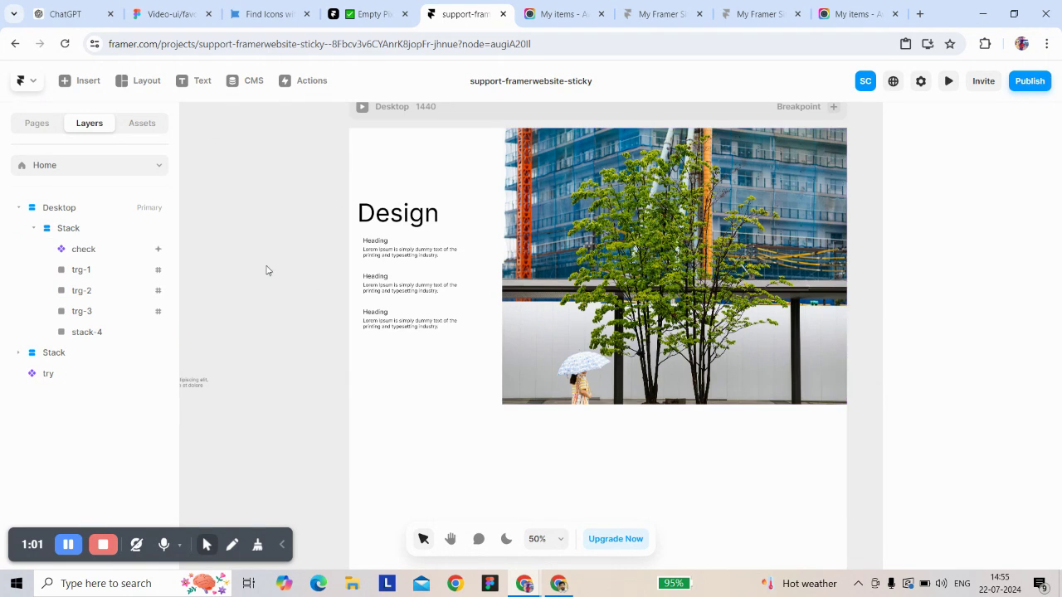
pyautogui.click(31, 123)
pyautogui.click(163, 161)
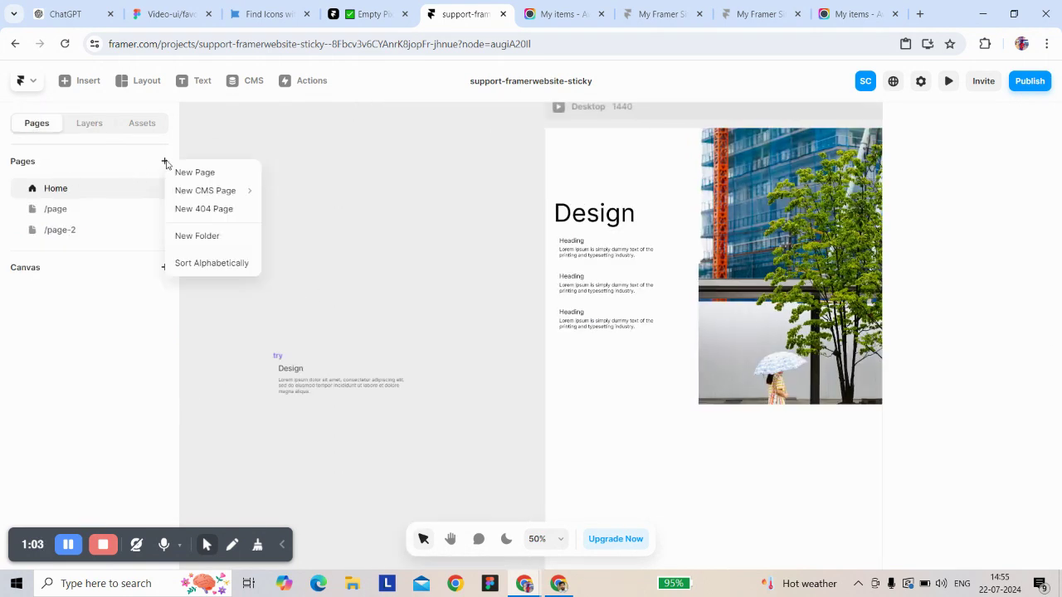
pyautogui.click(204, 172)
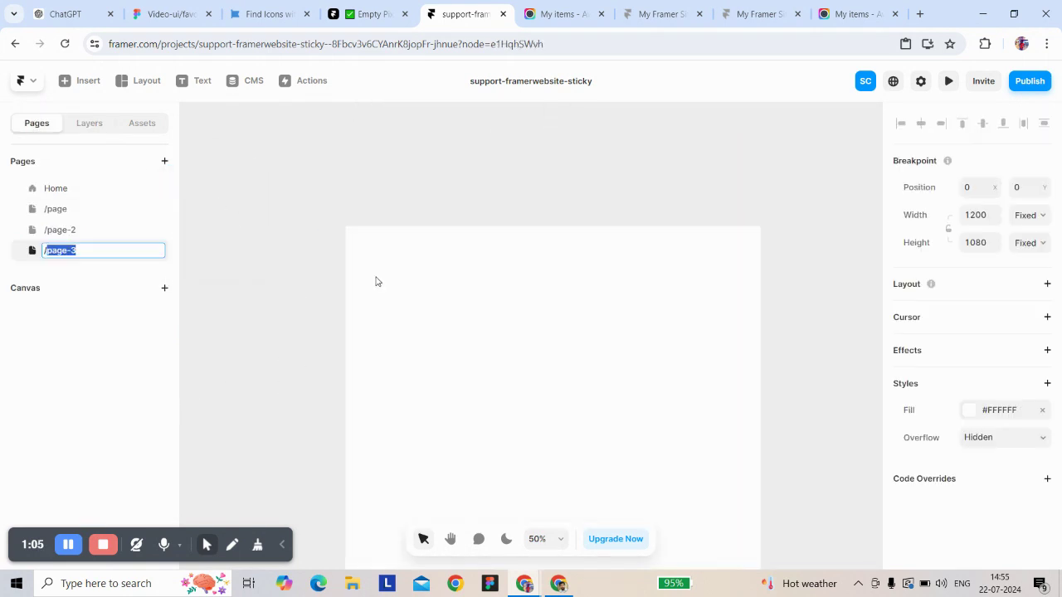
# Step: Paste the copied tab onto the empty canvas beside the Desktop breakpoint and detach the instance from its component
pyautogui.rightClick(332, 285)
pyautogui.click(336, 289)
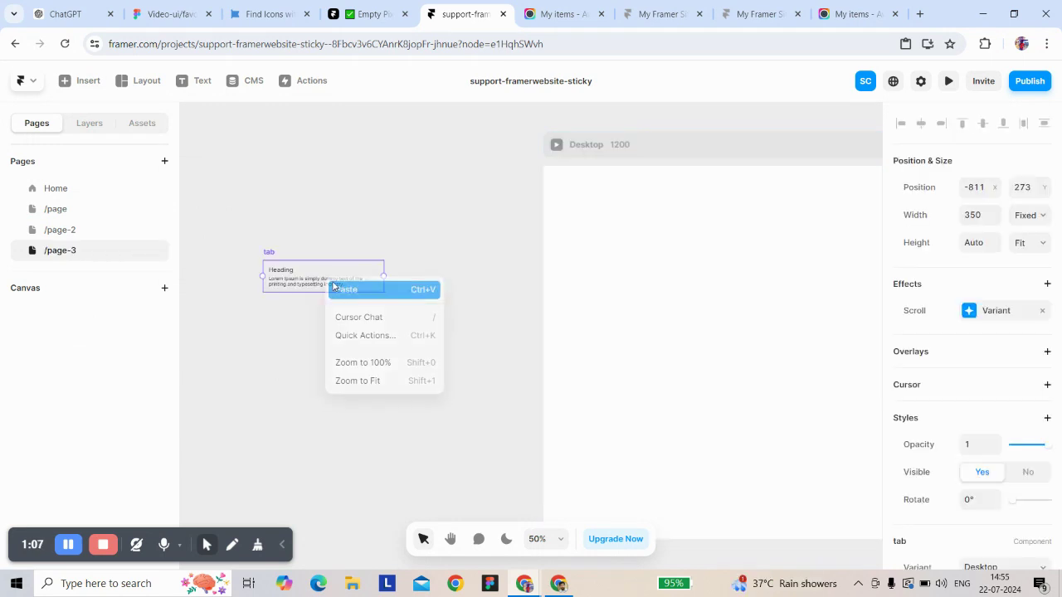
pyautogui.rightClick(318, 295)
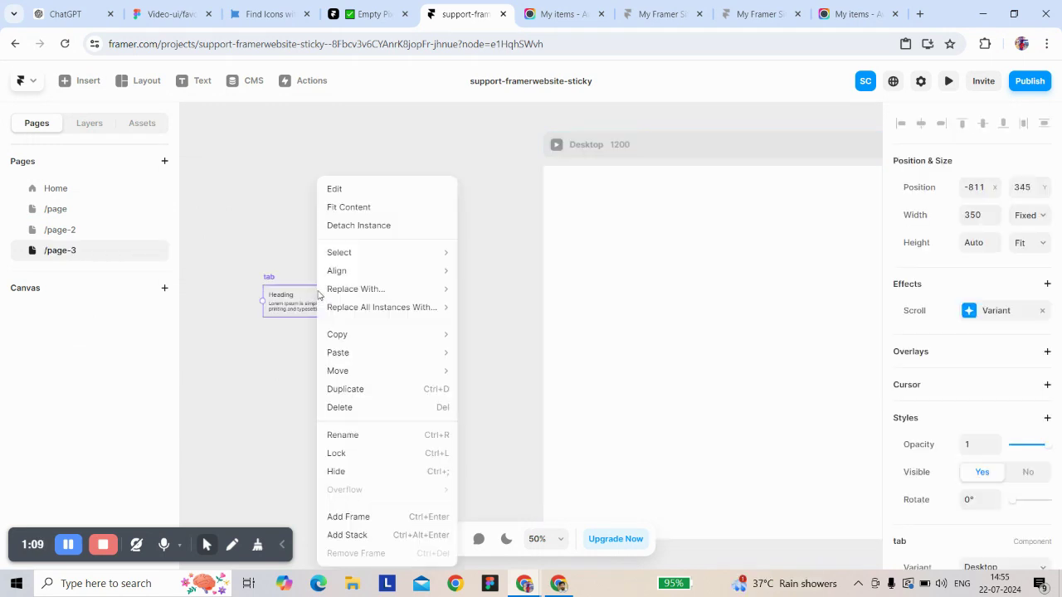
pyautogui.click(343, 235)
pyautogui.click(272, 249)
pyautogui.click(269, 278)
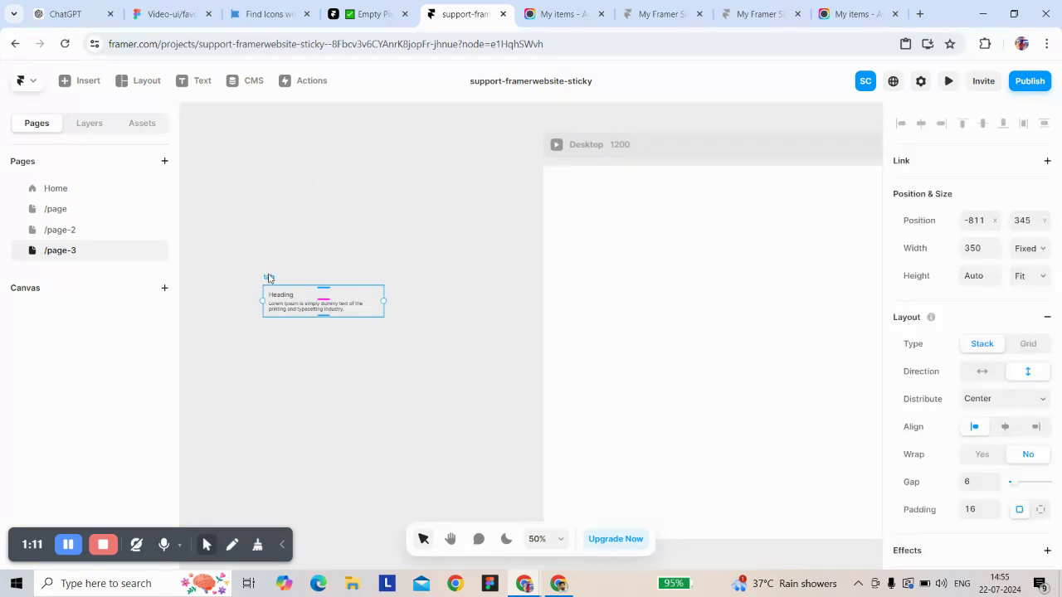
# Step: Draw a frame about 318 by 460 px on the Desktop breakpoint and move it toward the upper middle
pyautogui.hscroll(3, 655, 249)
pyautogui.scroll(-2, 635, 247)
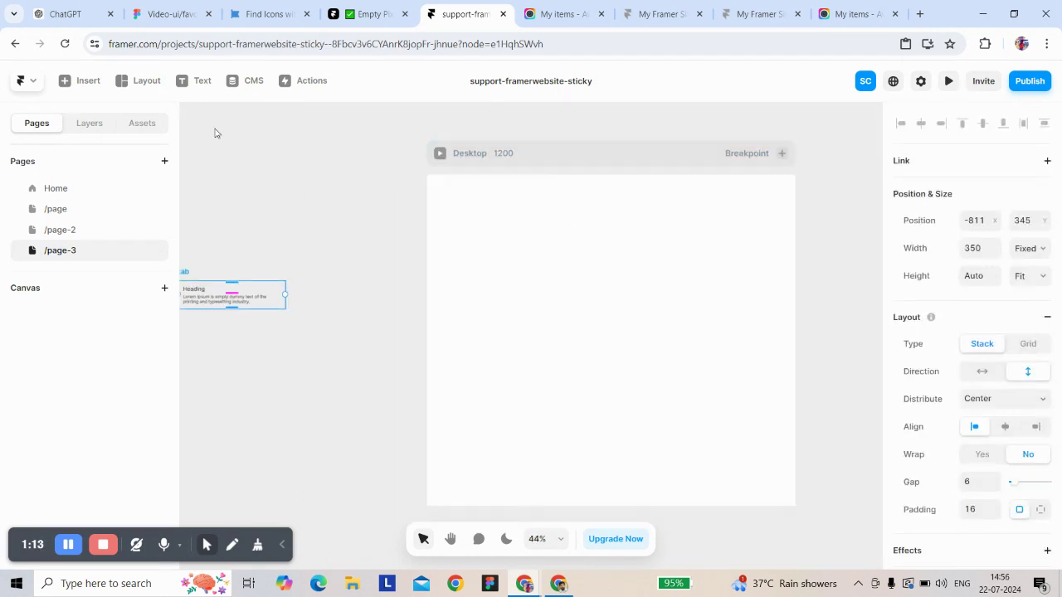
pyautogui.click(141, 81)
pyautogui.click(142, 122)
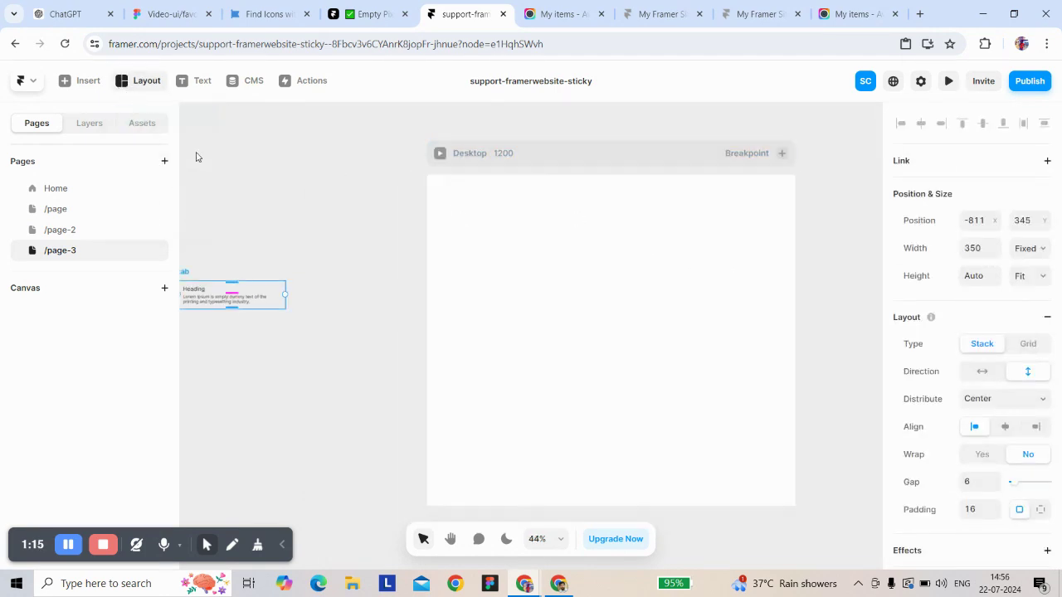
pyautogui.moveTo(440, 195); pyautogui.dragTo(528, 321)
pyautogui.moveTo(508, 268); pyautogui.dragTo(564, 279)
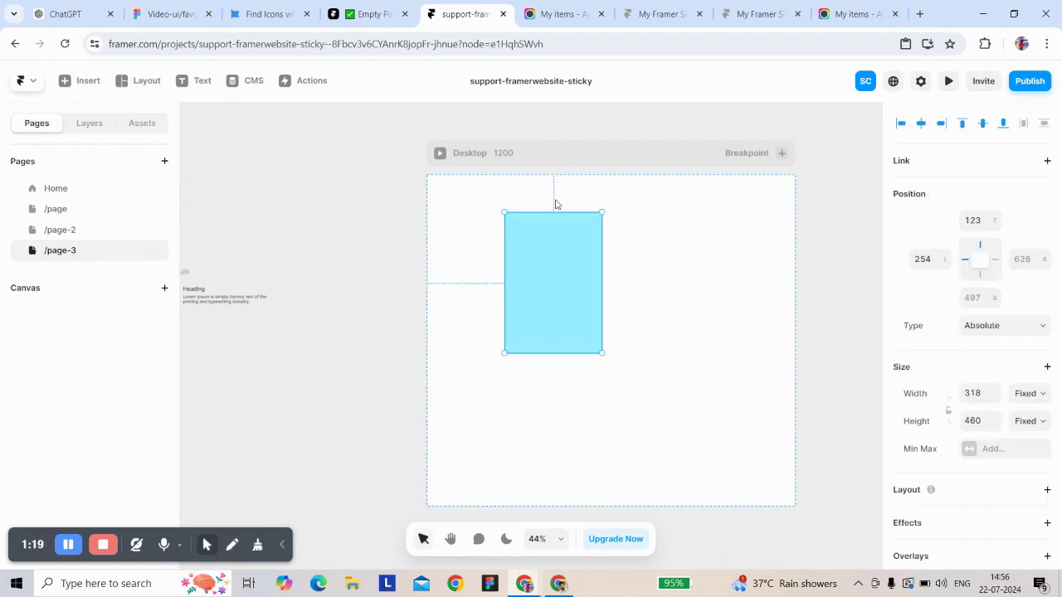
# Step: Add a stack layout to the Desktop breakpoint and wrap the light-blue frame in its own horizontal stack
pyautogui.click(582, 172)
pyautogui.click(977, 286)
pyautogui.click(617, 231)
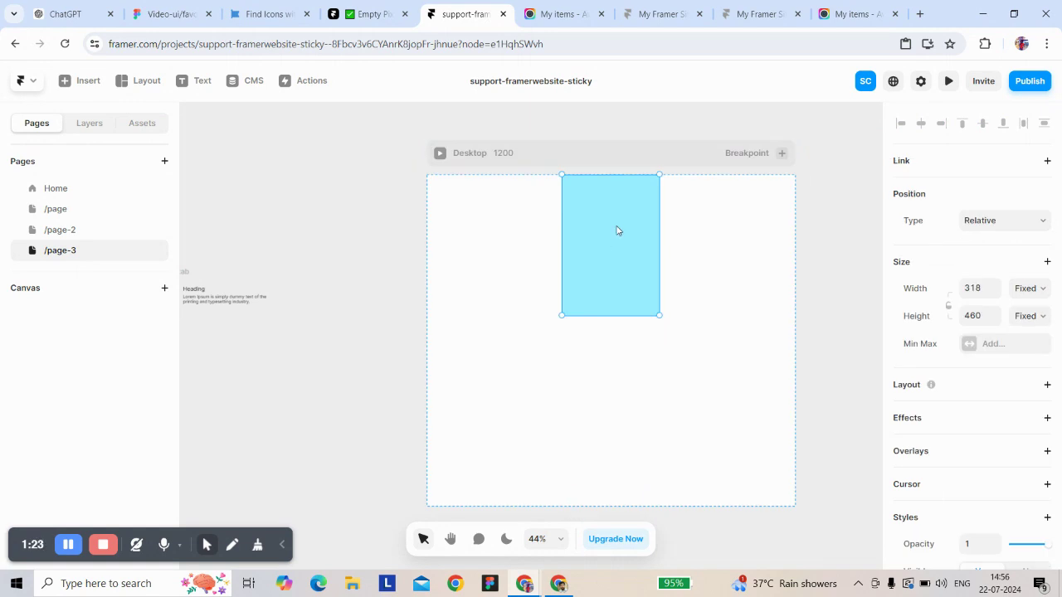
pyautogui.moveTo(615, 230); pyautogui.dragTo(617, 266)
pyautogui.hotkey('ctrl', 'Return')
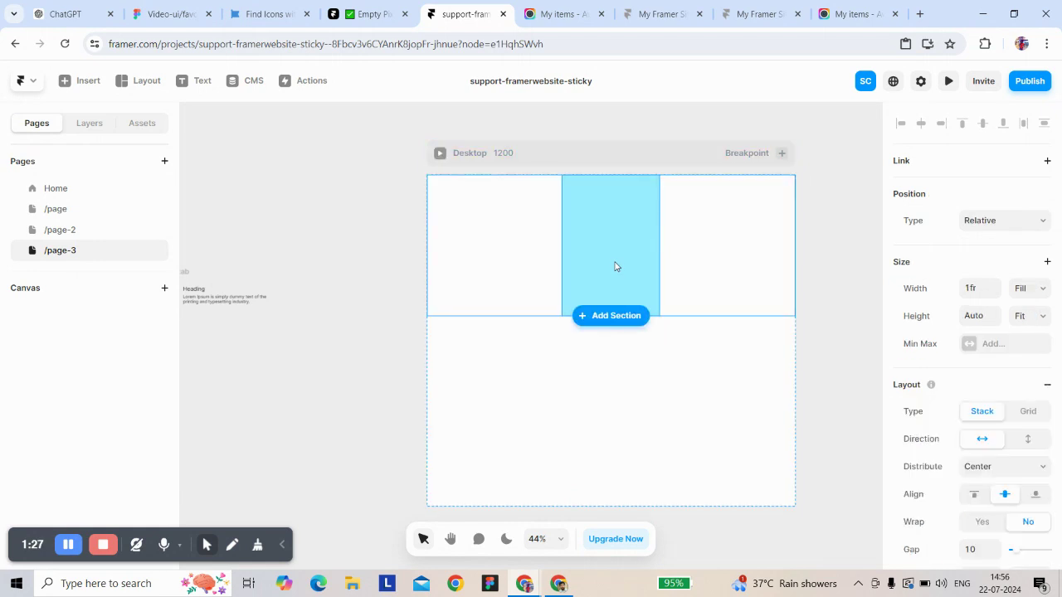
# Step: Duplicate the light-blue frame inside the horizontal stack
pyautogui.click(77, 125)
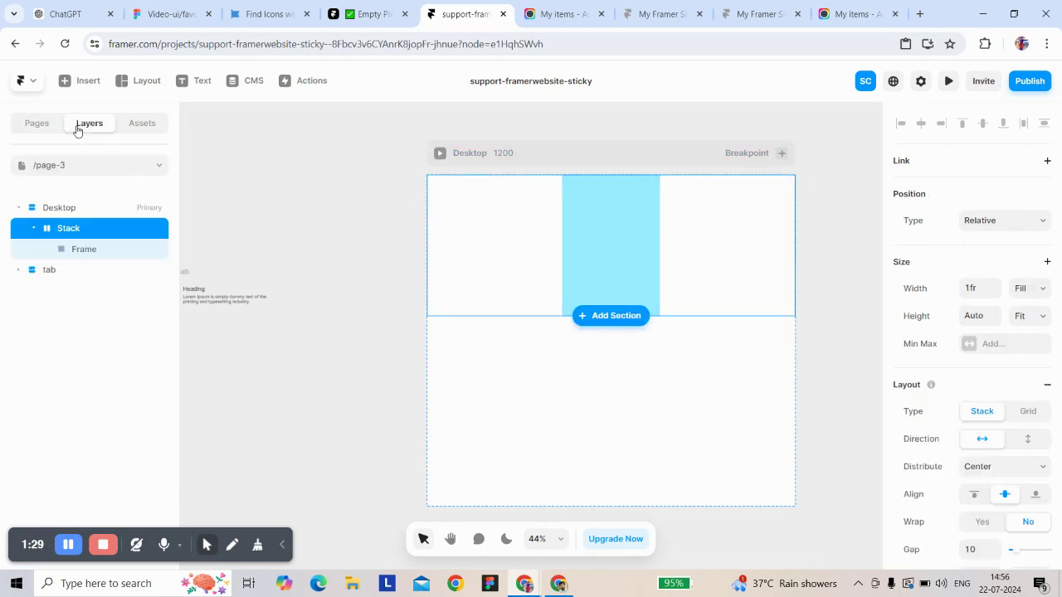
pyautogui.click(88, 250)
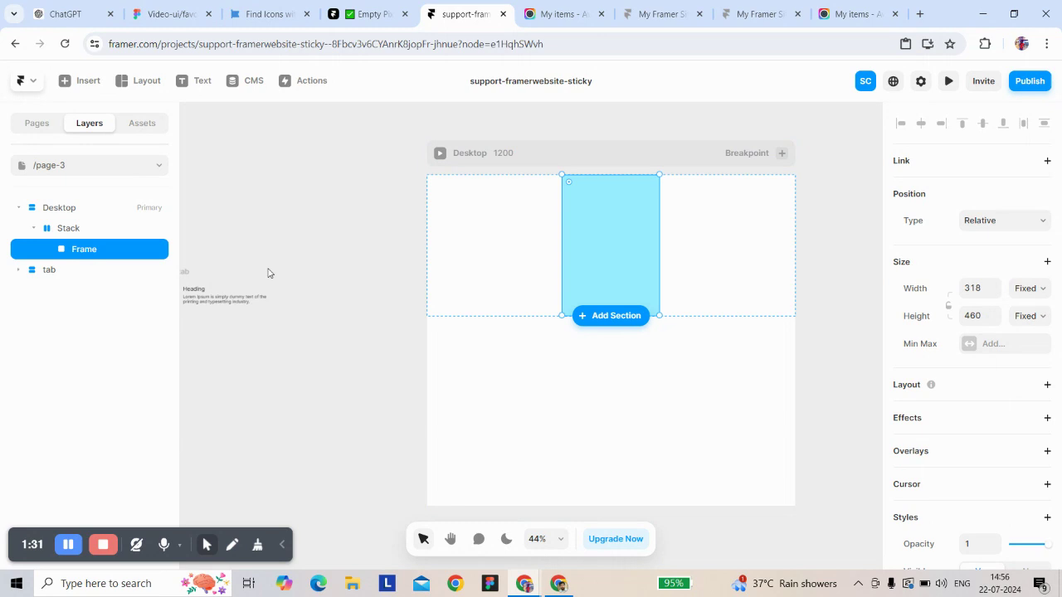
pyautogui.rightClick(587, 250)
pyautogui.click(624, 361)
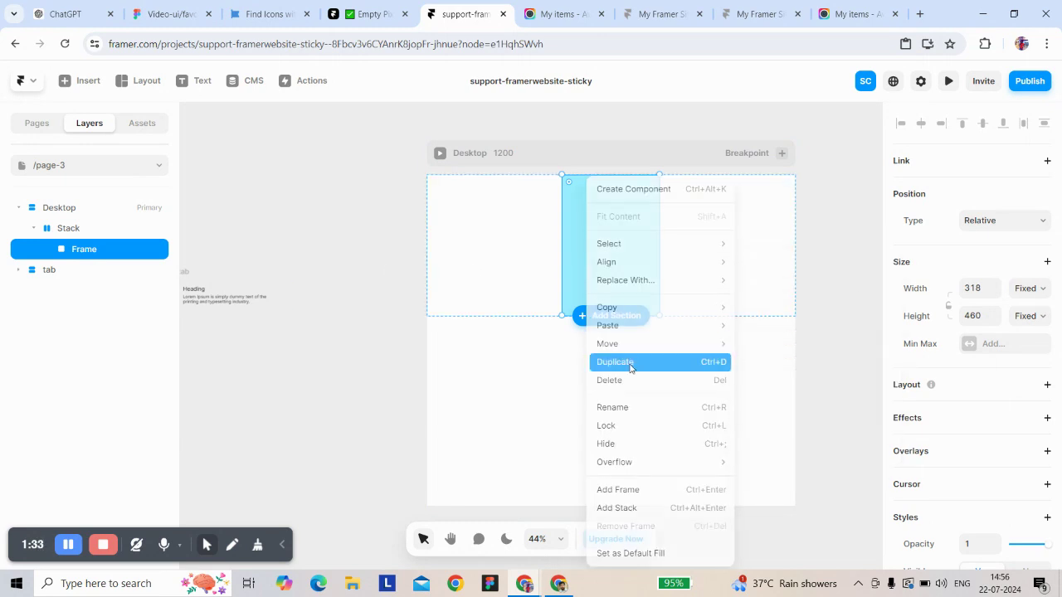
# Step: Set the left frame's width to Fill and limit it with a max width of 30%
pyautogui.click(531, 243)
pyautogui.click(1020, 298)
pyautogui.click(1020, 327)
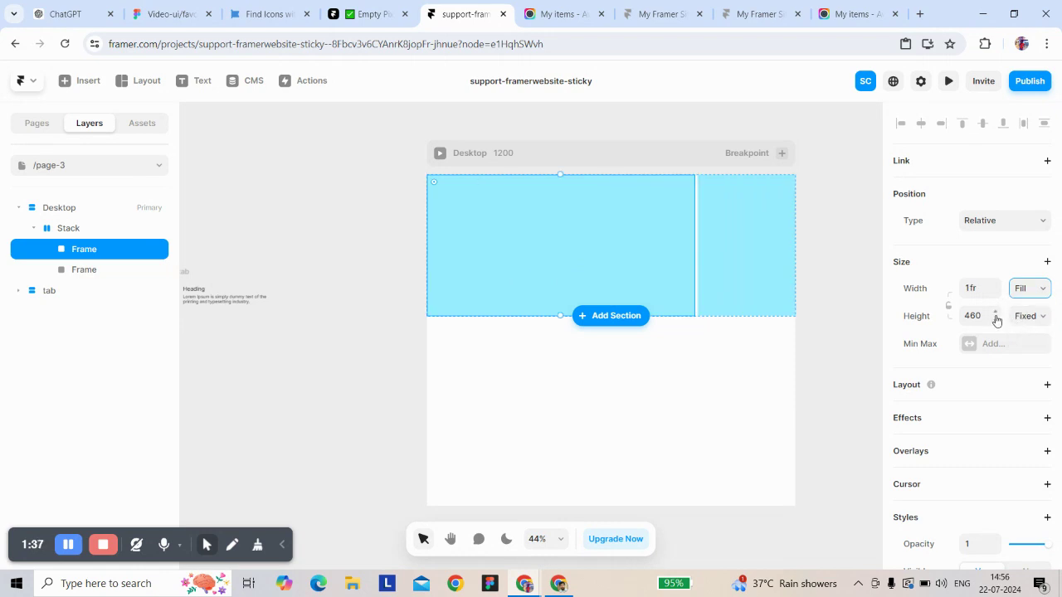
pyautogui.click(991, 343)
pyautogui.click(996, 352)
pyautogui.click(976, 344)
pyautogui.write('30')
pyautogui.press('Return')
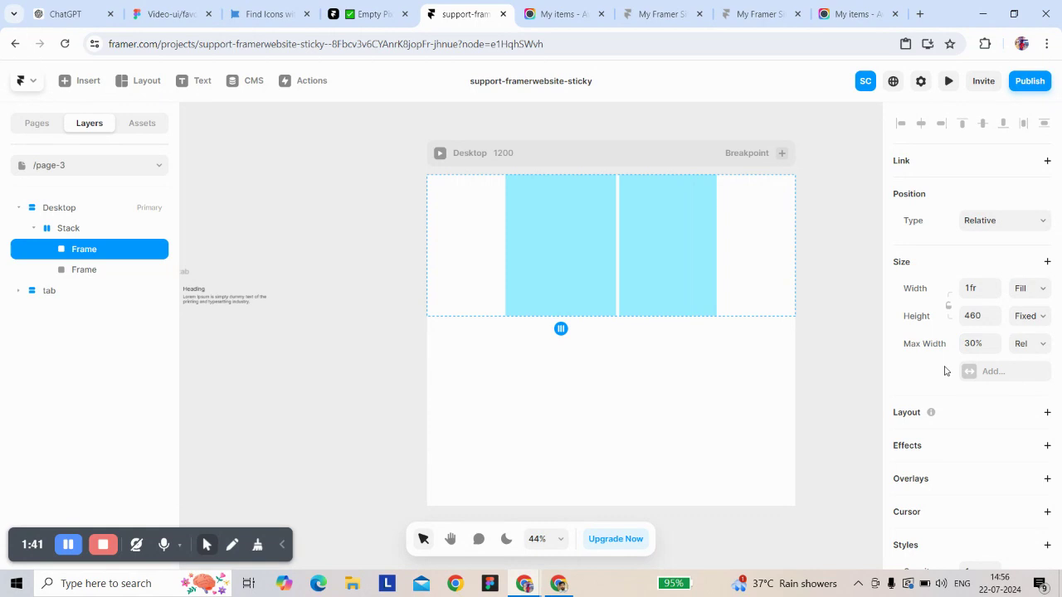
# Step: Set the right frame's width to Fill so it takes up the rest of the stack
pyautogui.click(684, 269)
pyautogui.click(1022, 297)
pyautogui.click(1018, 326)
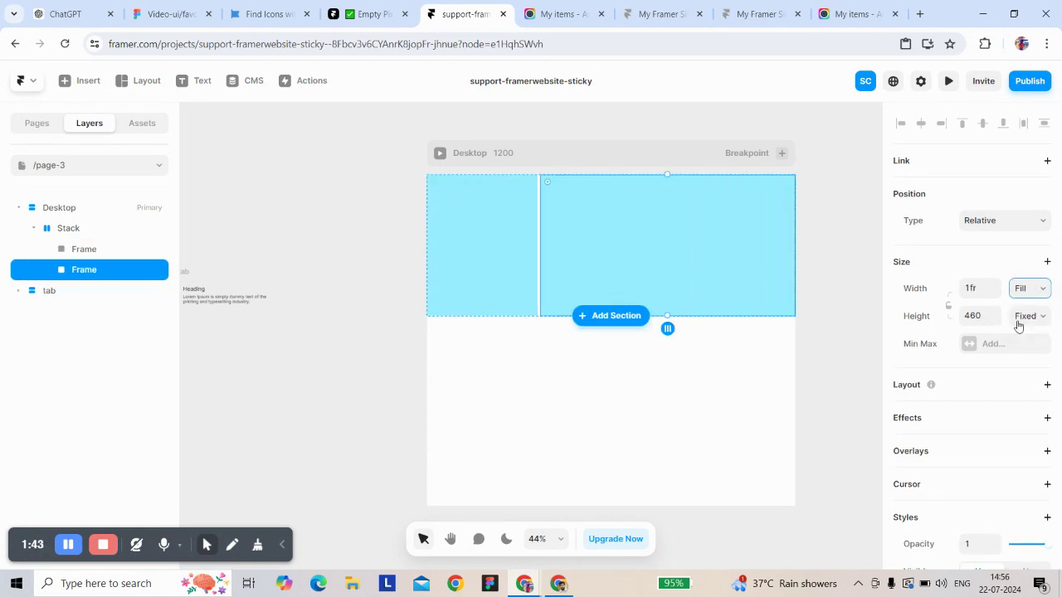
# Step: Rename the wide frame in the stack as "right" and the narrow frame as "left"
pyautogui.doubleClick(106, 269)
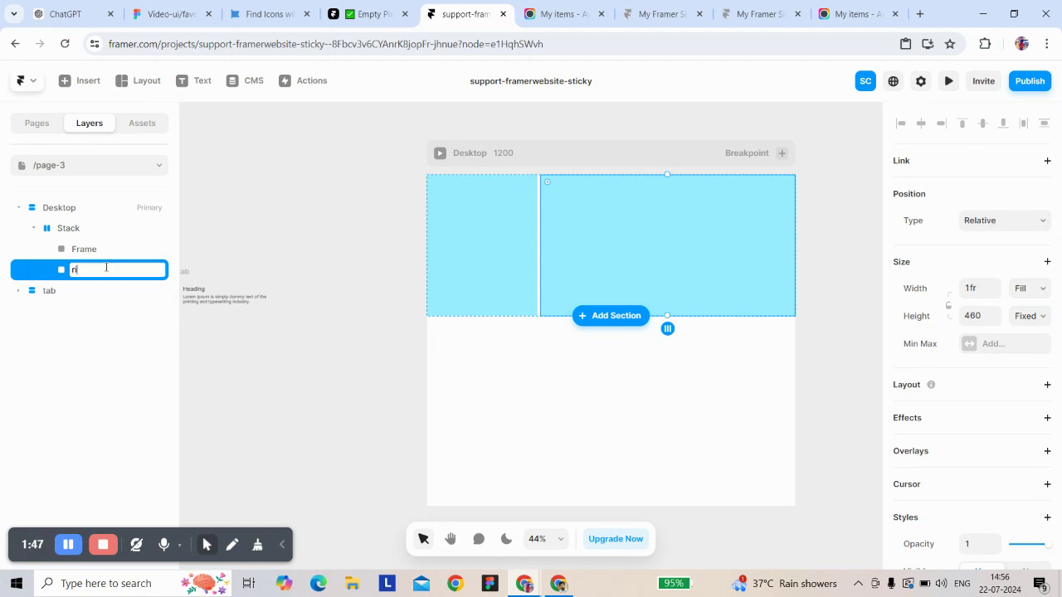
pyautogui.doubleClick(105, 257)
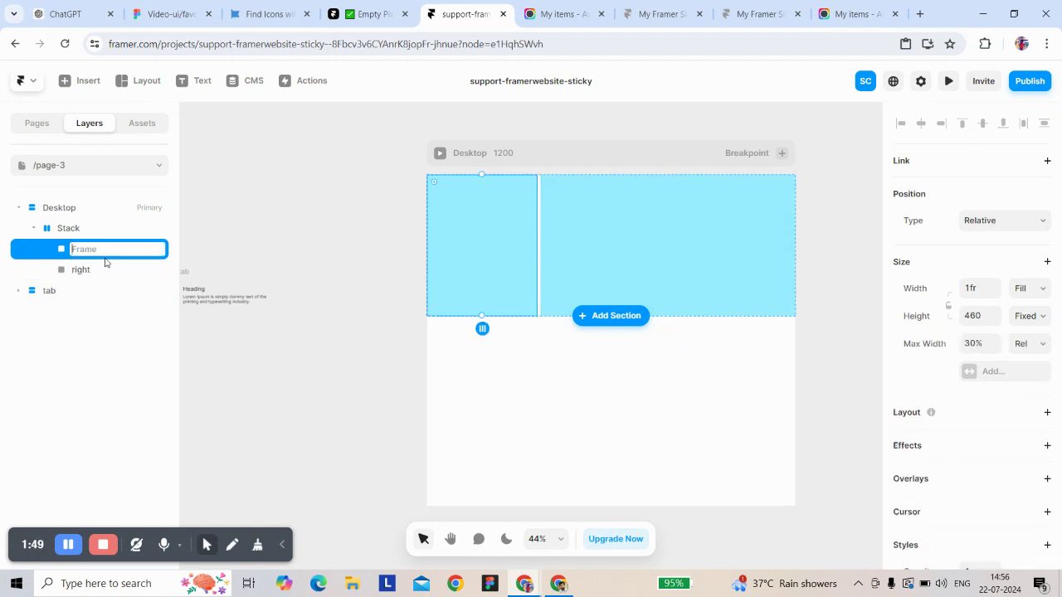
pyautogui.click(374, 266)
# Step: Set the height of the stack holding the left and right frames to Viewport
pyautogui.click(64, 235)
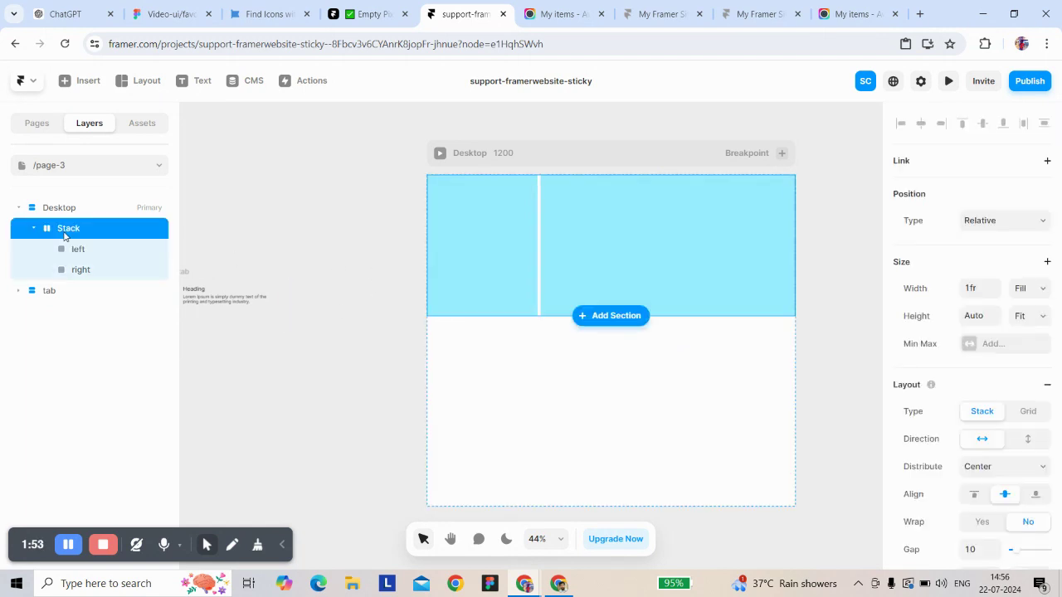
pyautogui.click(1022, 323)
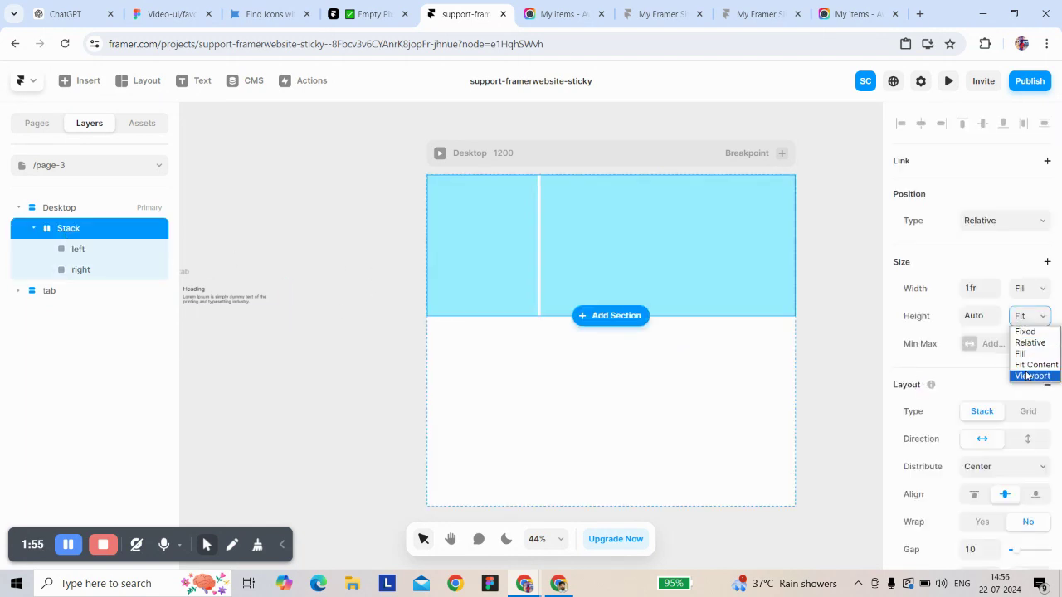
pyautogui.click(1029, 374)
pyautogui.click(298, 222)
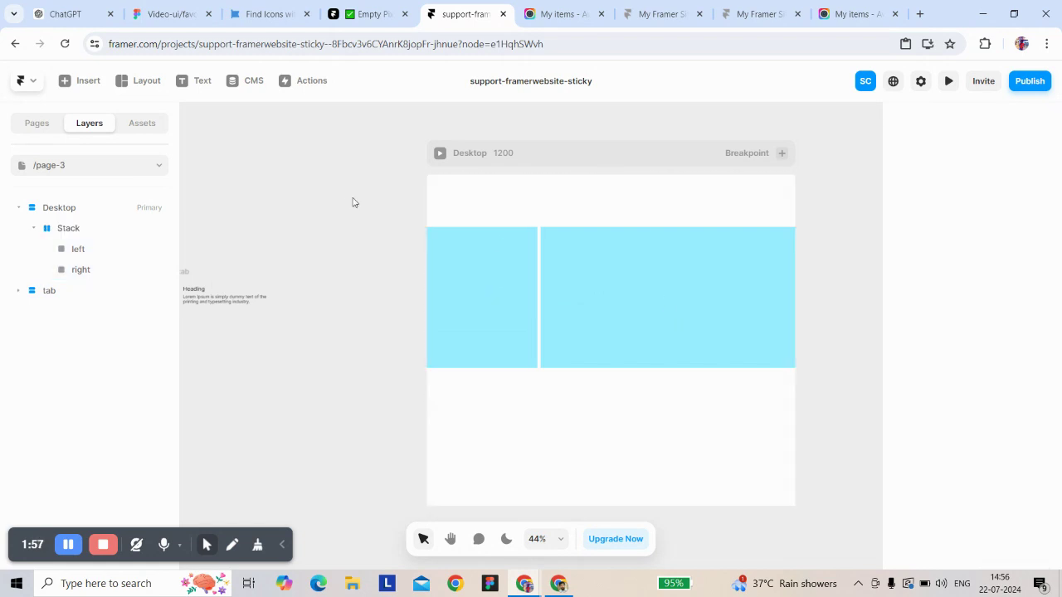
# Step: Set the height of both the left and right frames to Fill so they span the stack
pyautogui.click(469, 280)
pyautogui.click(1029, 316)
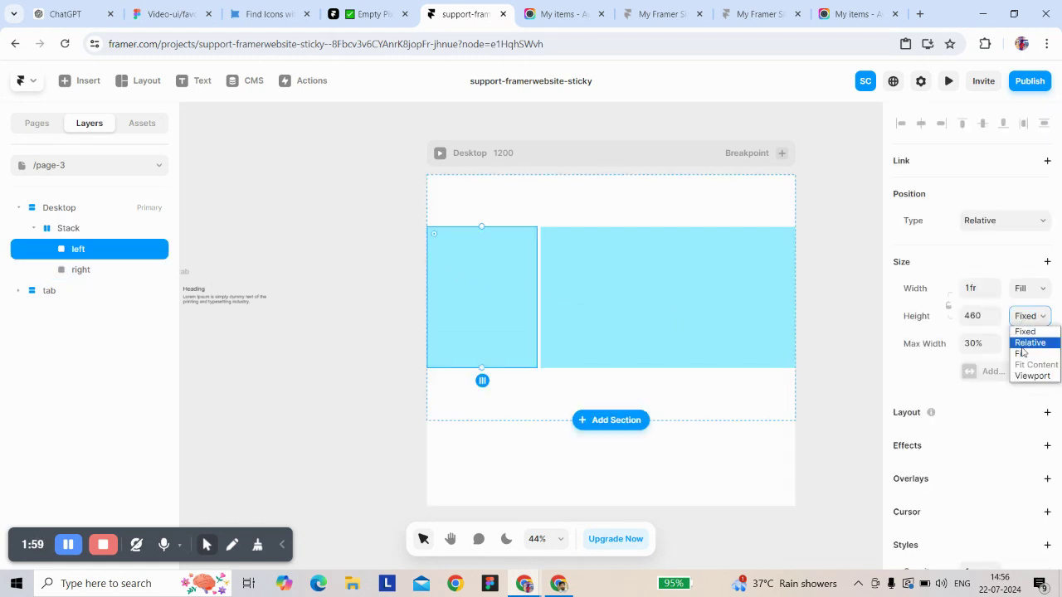
pyautogui.click(1031, 354)
pyautogui.click(741, 301)
pyautogui.click(1035, 319)
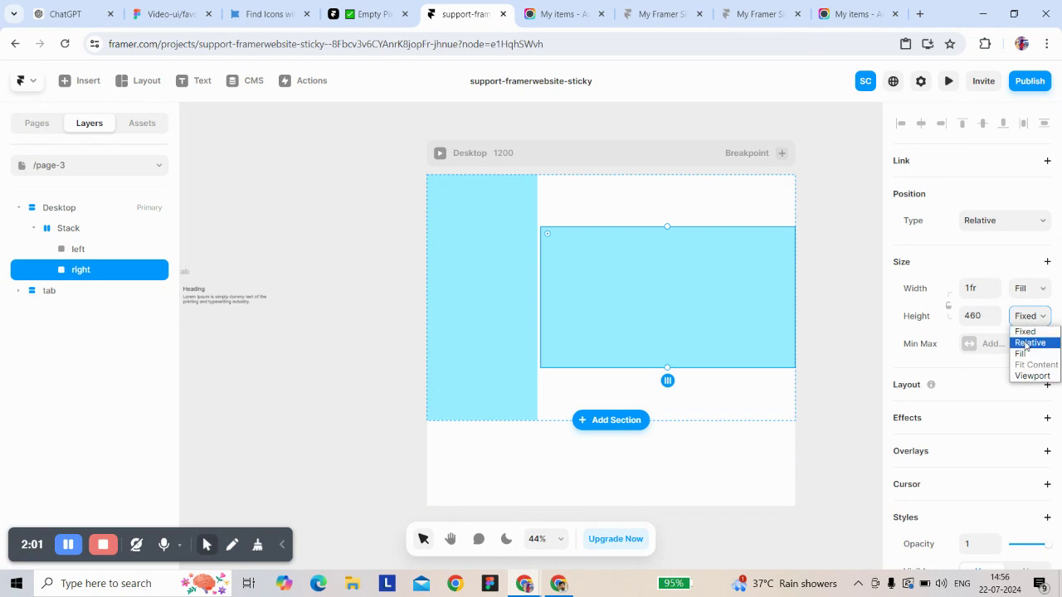
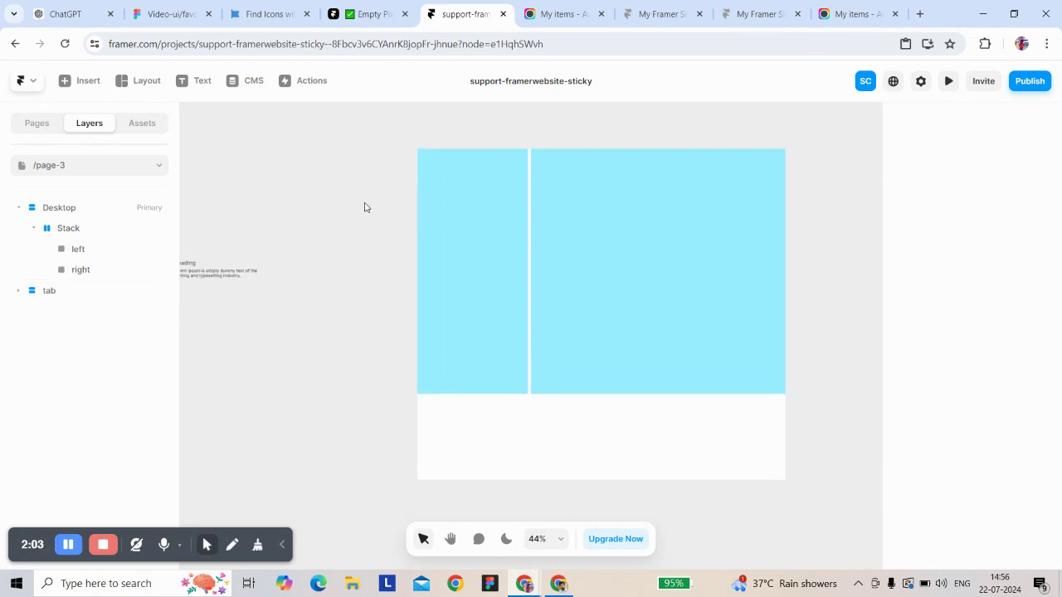
# Step: Draw a frame of about 404 × 521 inside the right frame and rename it img-1
pyautogui.click(116, 271)
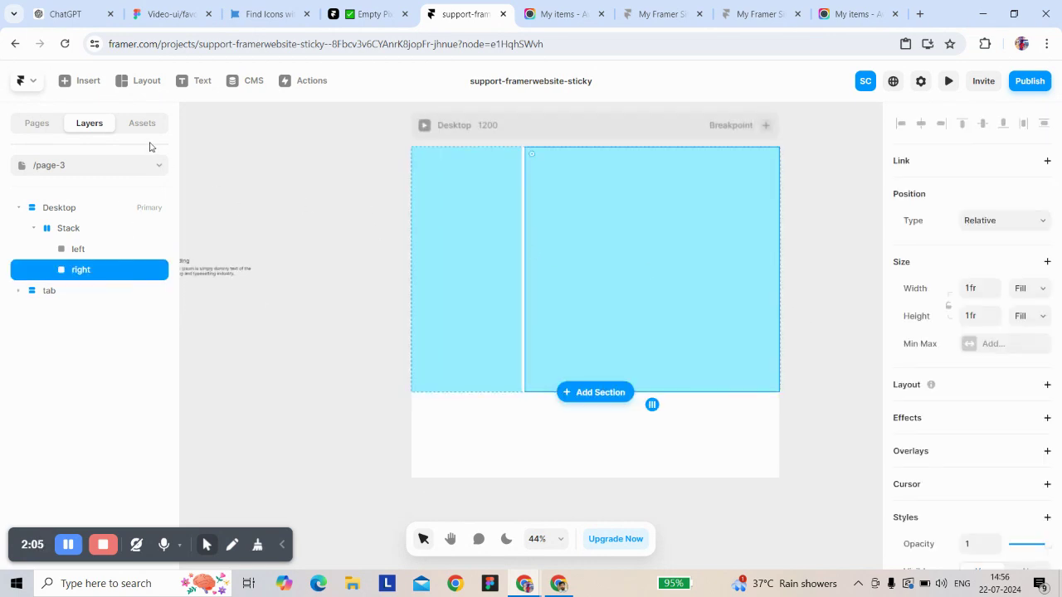
pyautogui.click(141, 81)
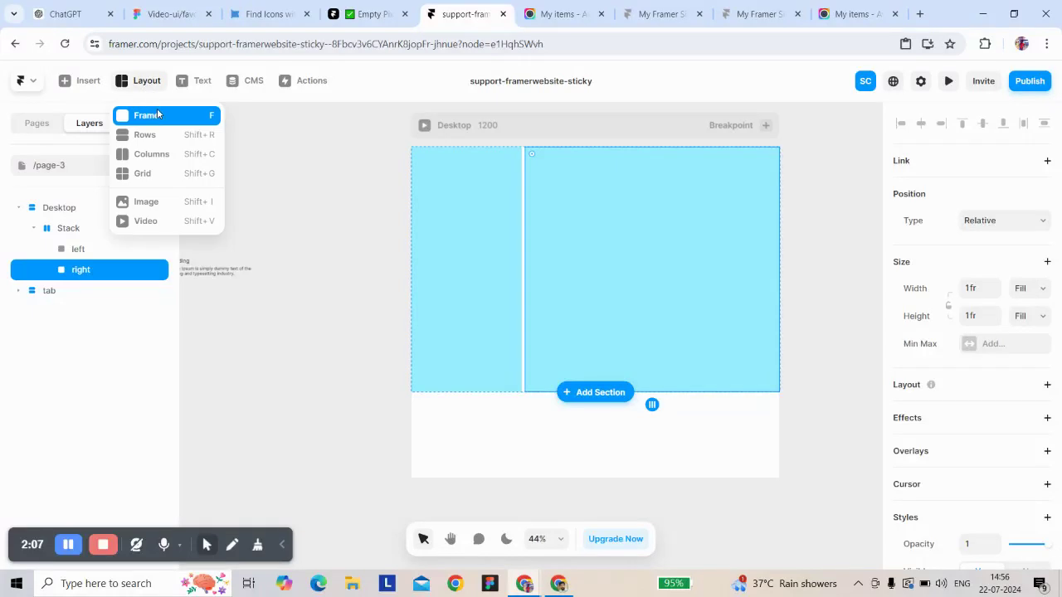
pyautogui.click(160, 114)
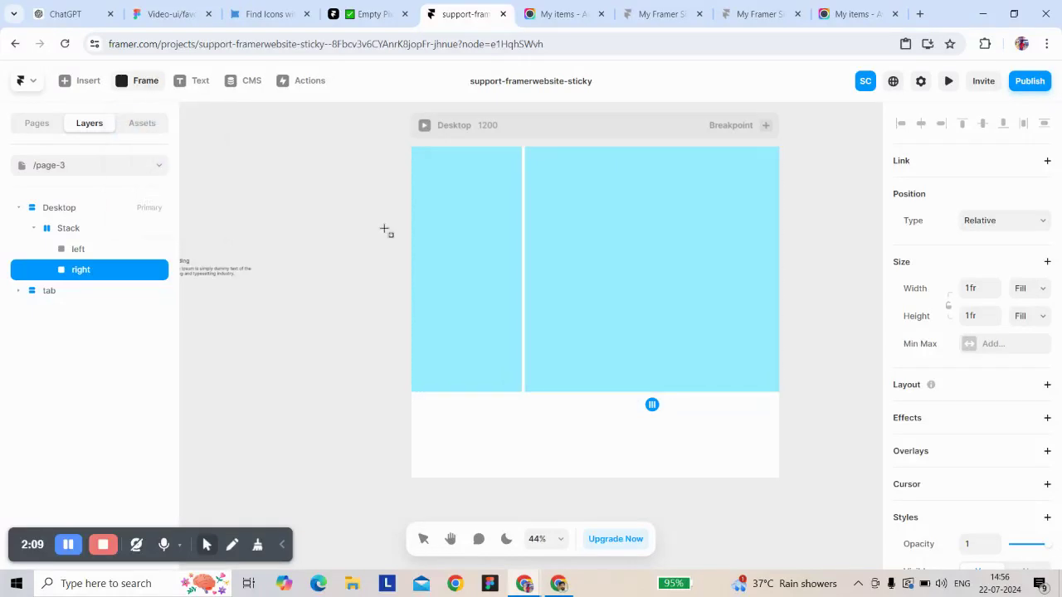
pyautogui.moveTo(595, 174); pyautogui.dragTo(718, 334)
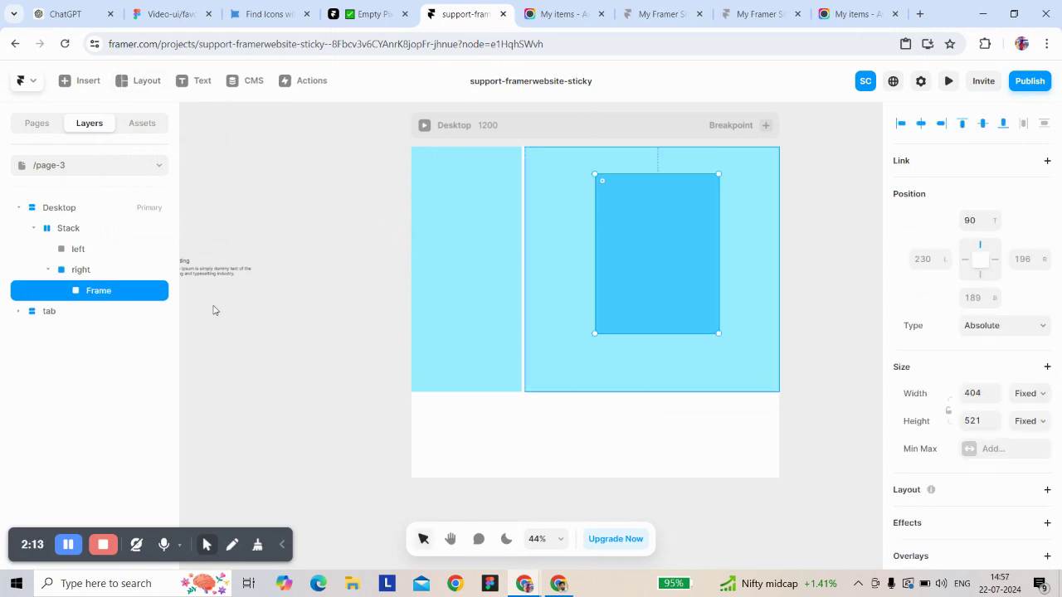
pyautogui.doubleClick(110, 292)
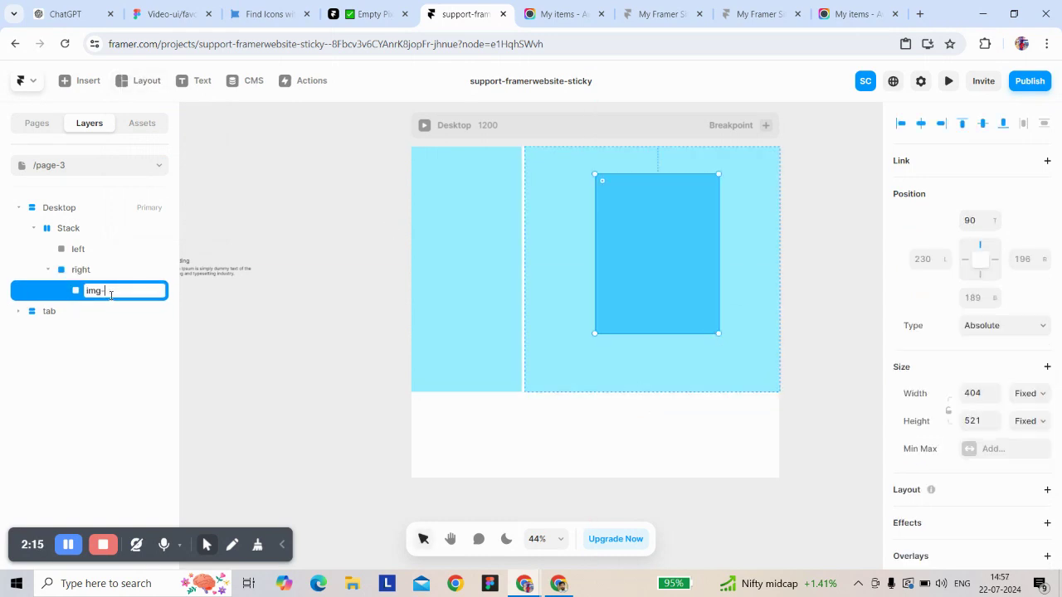
# Step: Duplicate the img-1 frame twice inside the right frame
pyautogui.click(103, 300)
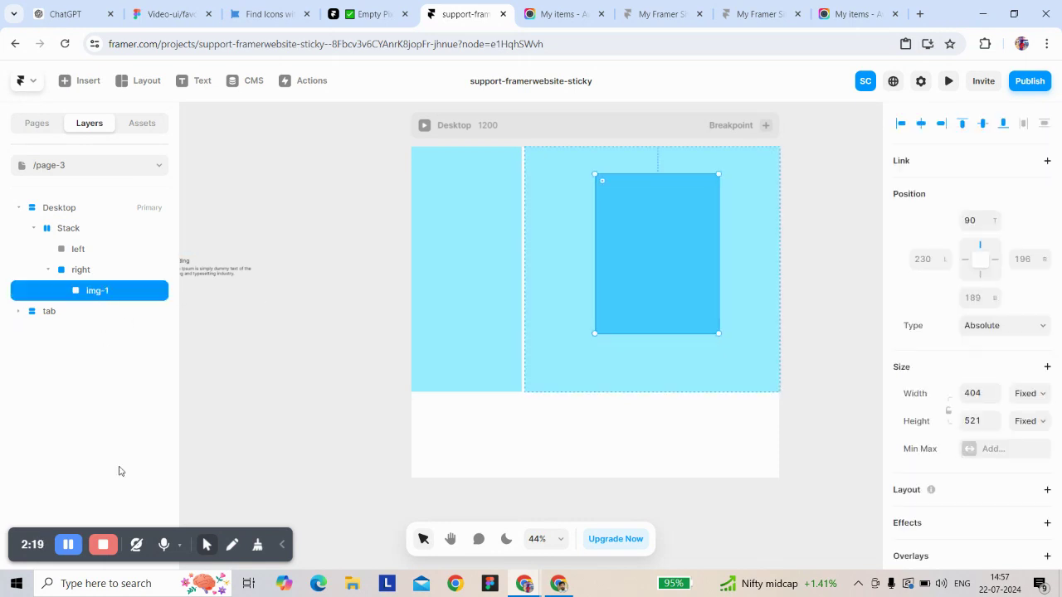
pyautogui.hotkey('ctrl', 'd')
pyautogui.hotkey('ctrl', 'd')
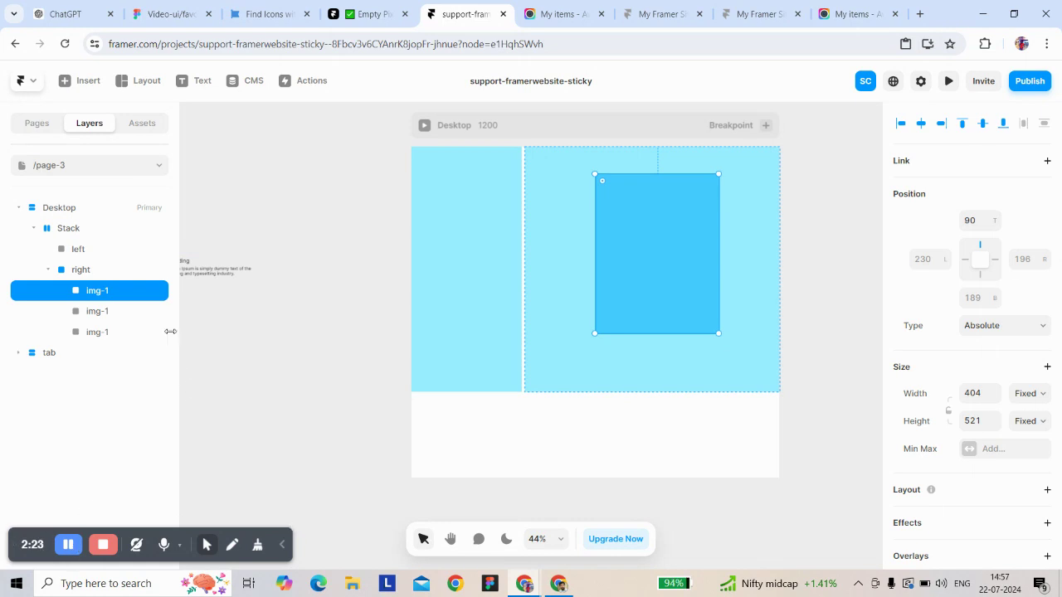
pyautogui.scroll(-3, 1029, 365)
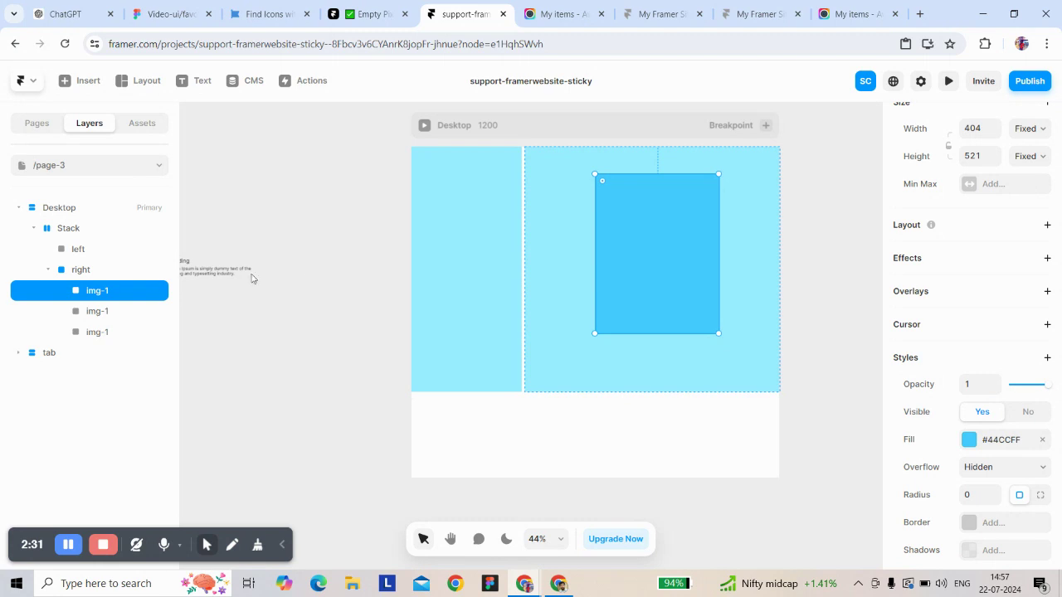
# Step: Rename the two copies of img-1 as img-2 and img-3
pyautogui.doubleClick(106, 310)
pyautogui.click(122, 312)
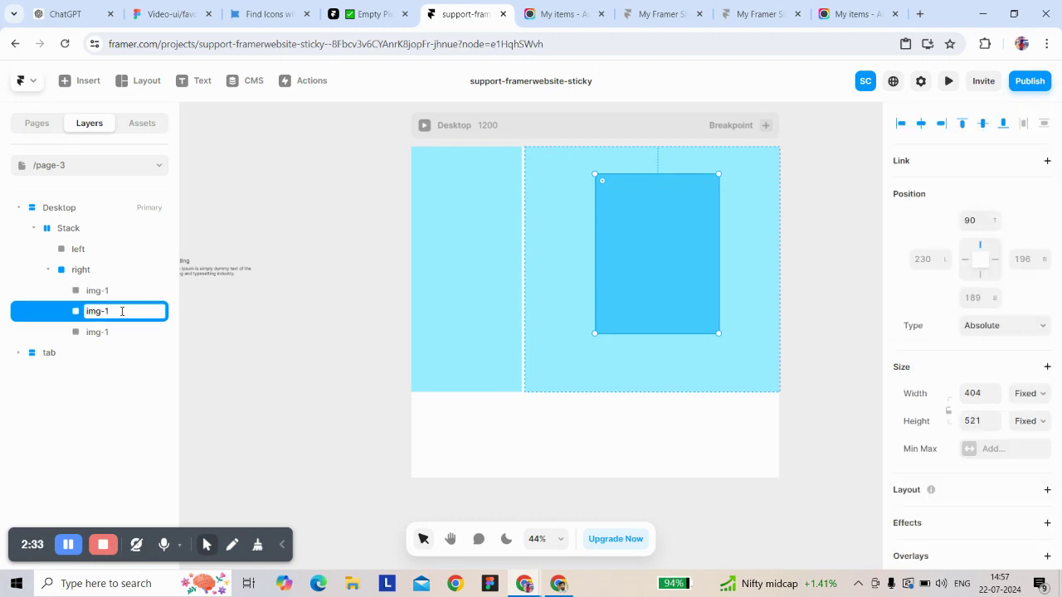
pyautogui.doubleClick(117, 332)
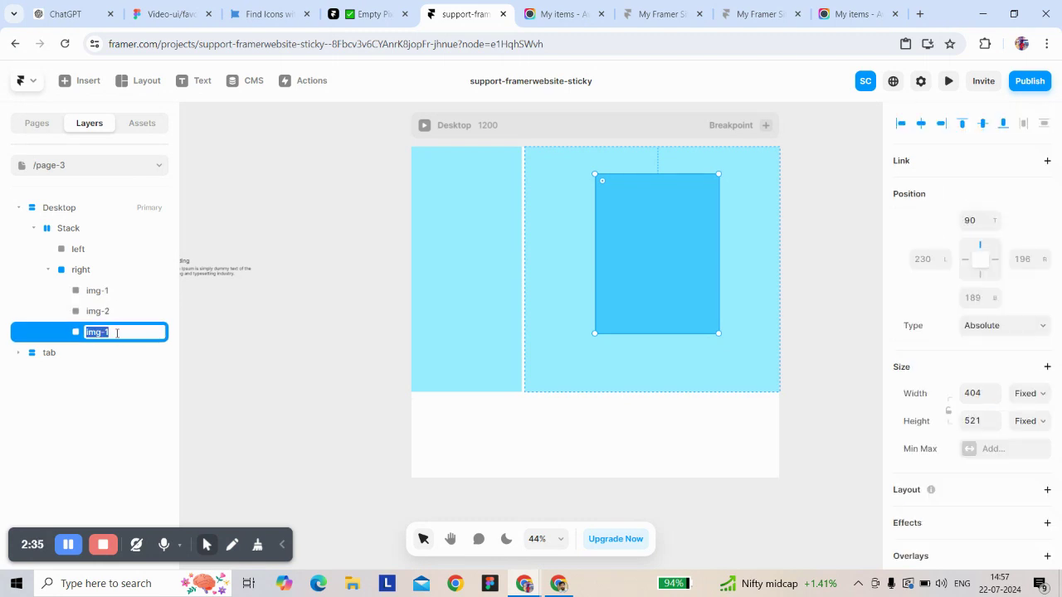
pyautogui.click(117, 332)
pyautogui.click(323, 316)
# Step: Make img-1's width and height relative and set both to 100%
pyautogui.click(125, 294)
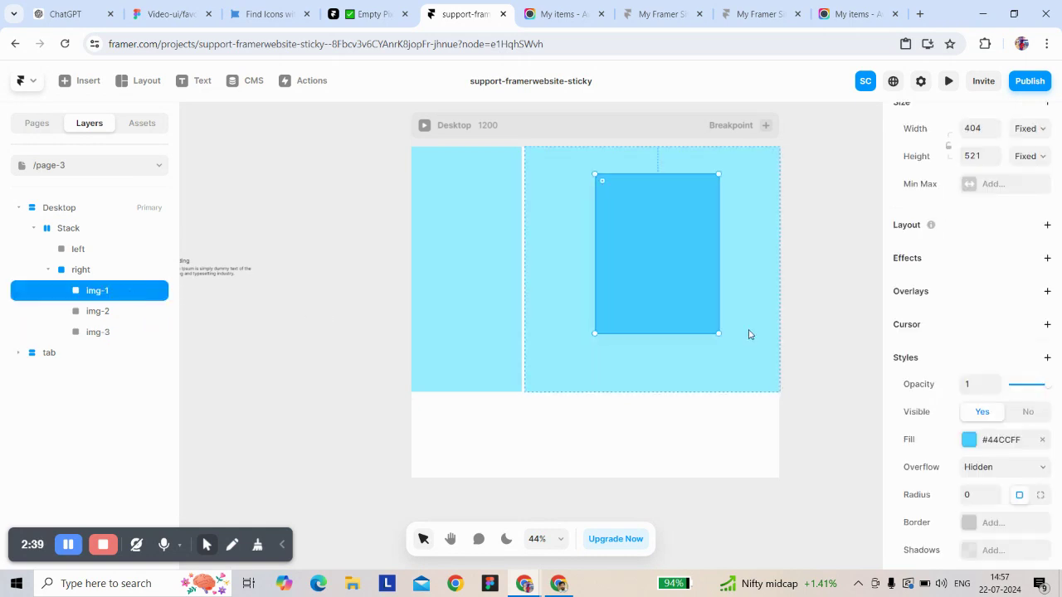
pyautogui.scroll(2, 955, 285)
pyautogui.click(1029, 243)
pyautogui.click(1024, 271)
pyautogui.click(983, 242)
pyautogui.write('100')
pyautogui.press('Return')
pyautogui.click(1028, 270)
pyautogui.click(1030, 298)
pyautogui.write('100')
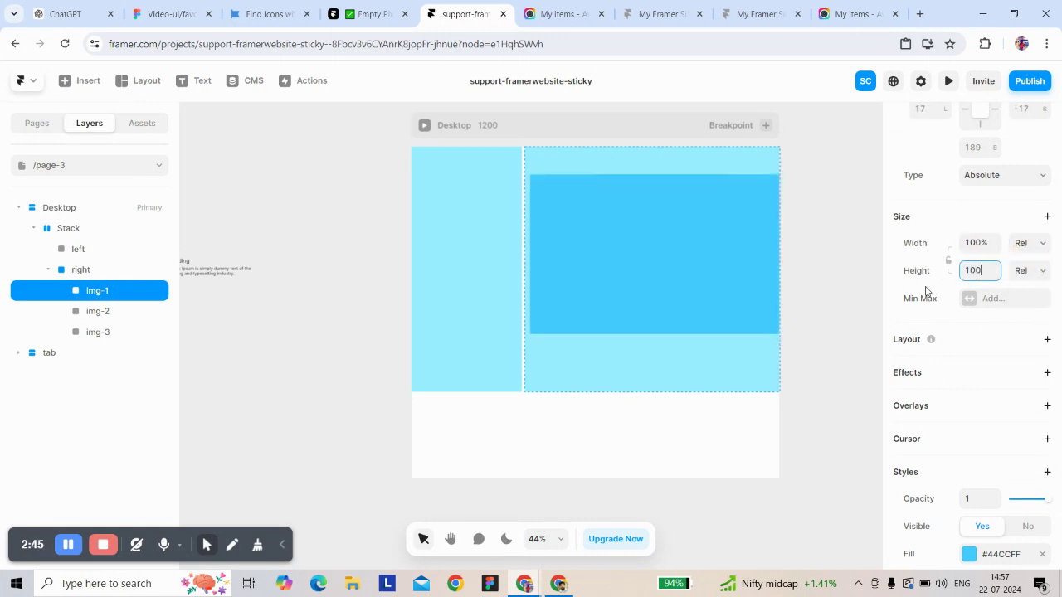
pyautogui.press('Return')
# Step: Center img-1 horizontally and vertically within the right frame
pyautogui.scroll(3, 939, 237)
pyautogui.click(921, 125)
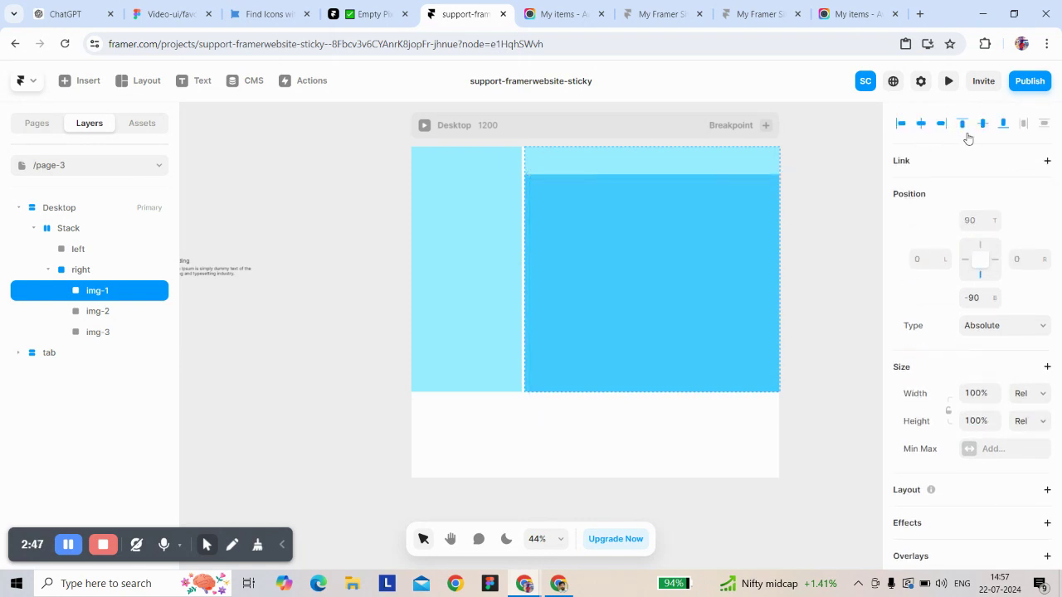
pyautogui.click(982, 125)
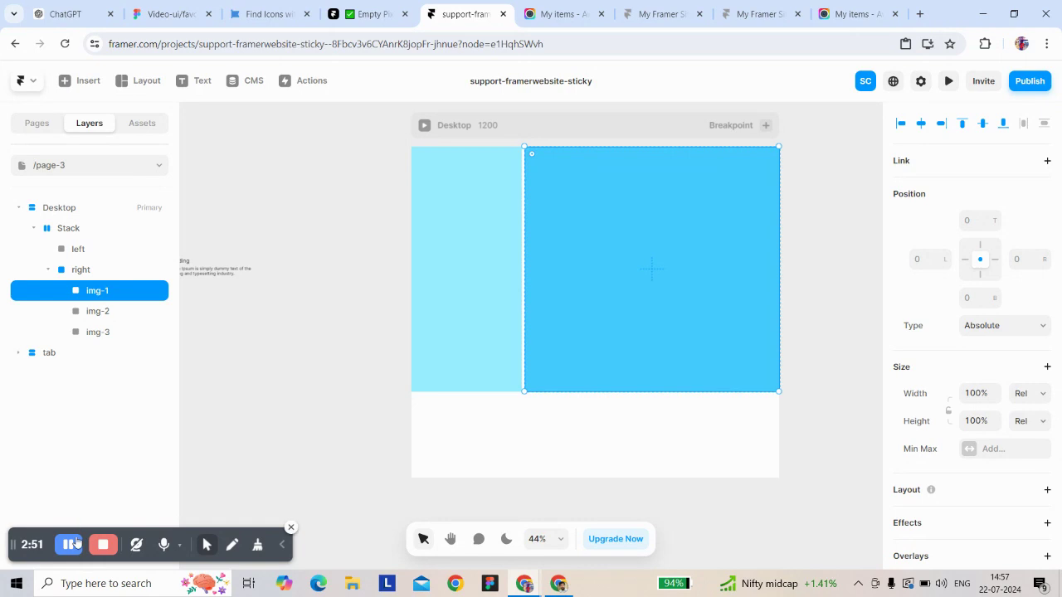
pyautogui.click(497, 323)
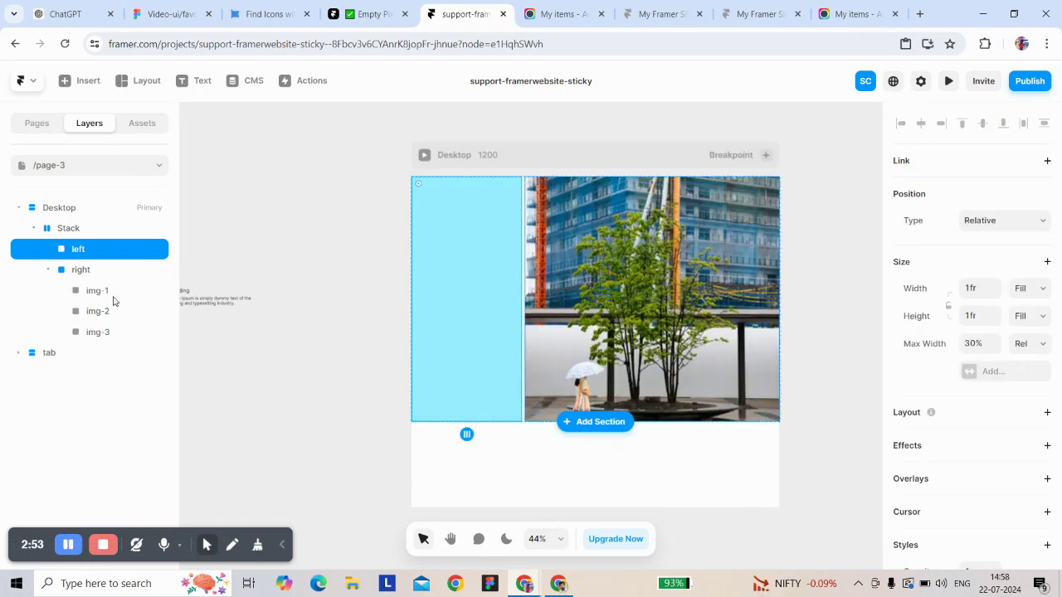
pyautogui.click(115, 295)
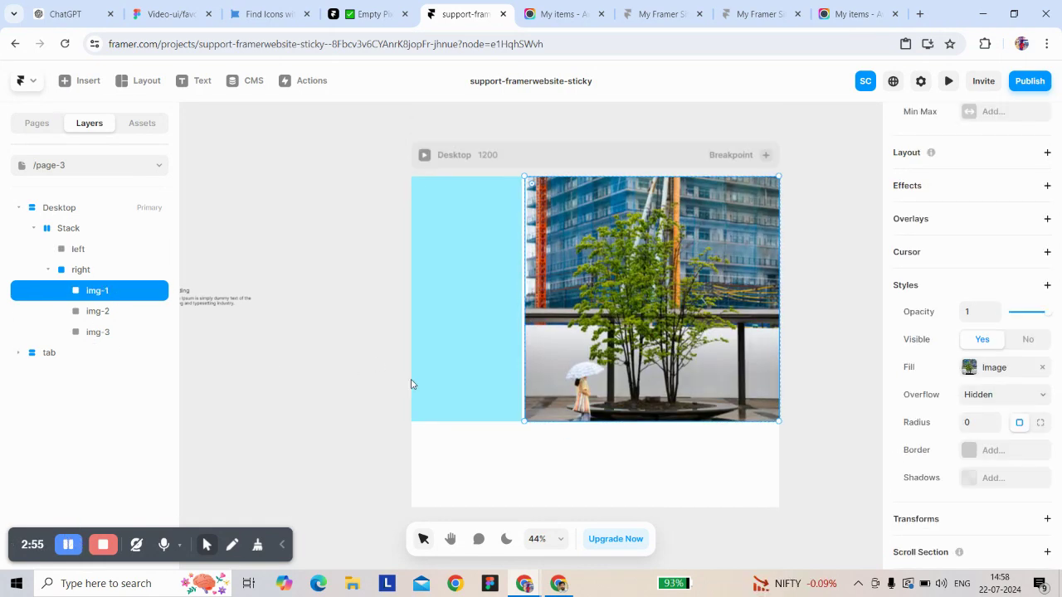
pyautogui.click(503, 318)
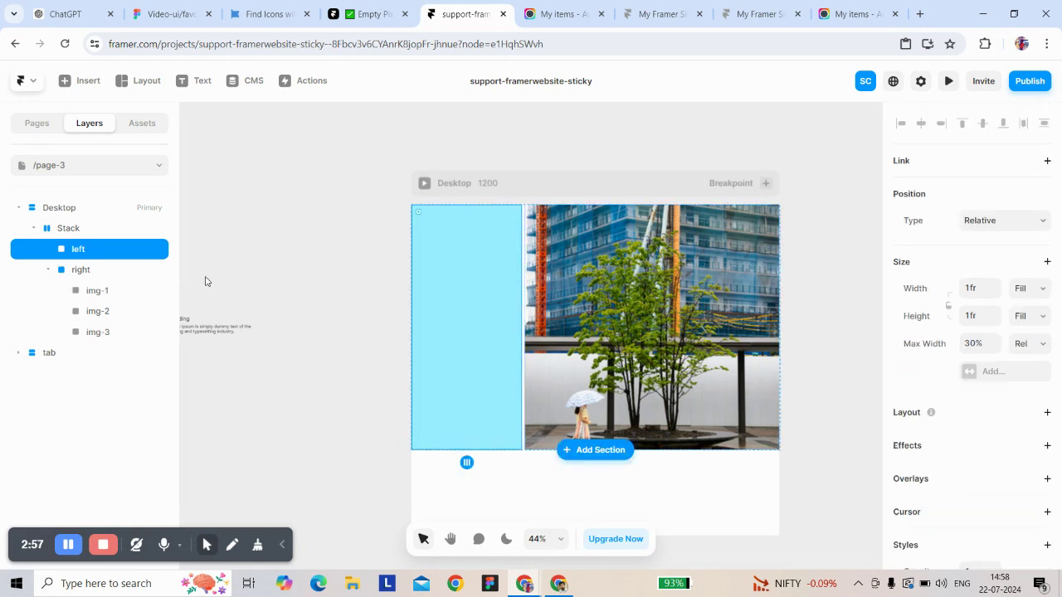
pyautogui.click(569, 182)
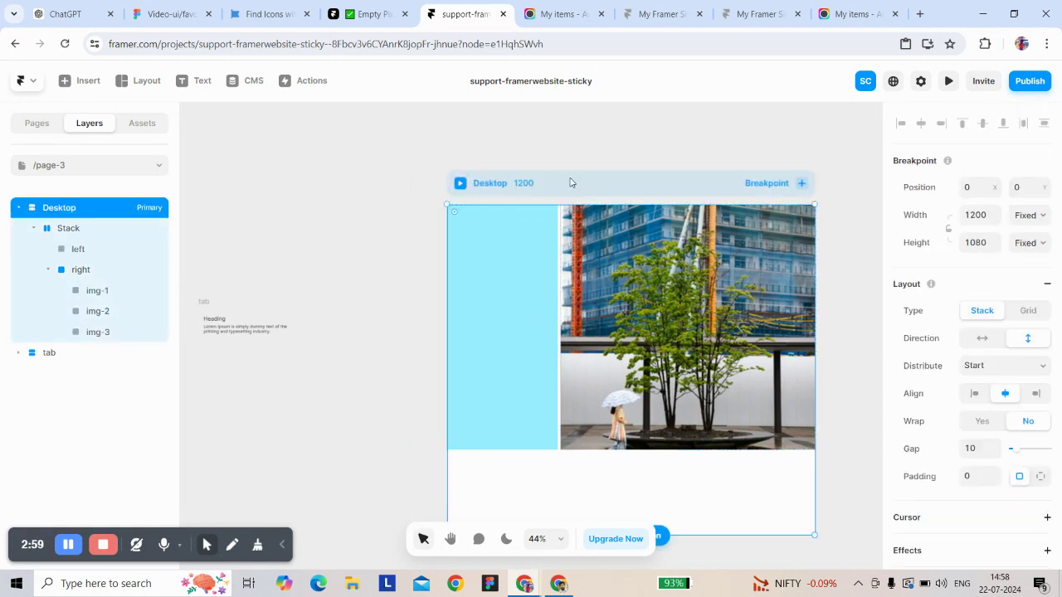
# Step: Collapse the Stack layer and draw a frame of about 699 × 174 below it in the Desktop breakpoint
pyautogui.click(118, 236)
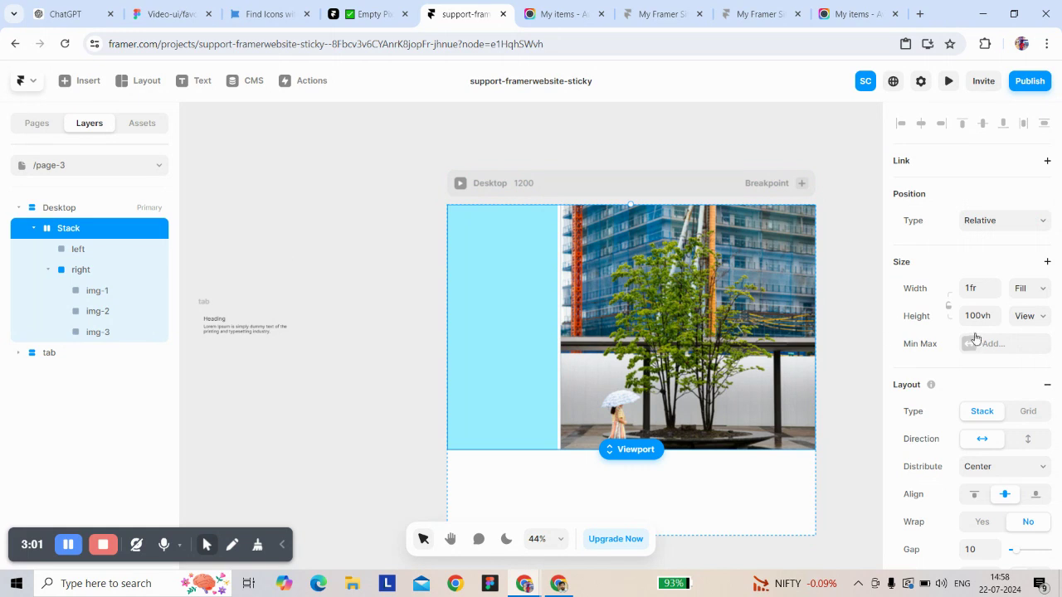
pyautogui.click(34, 228)
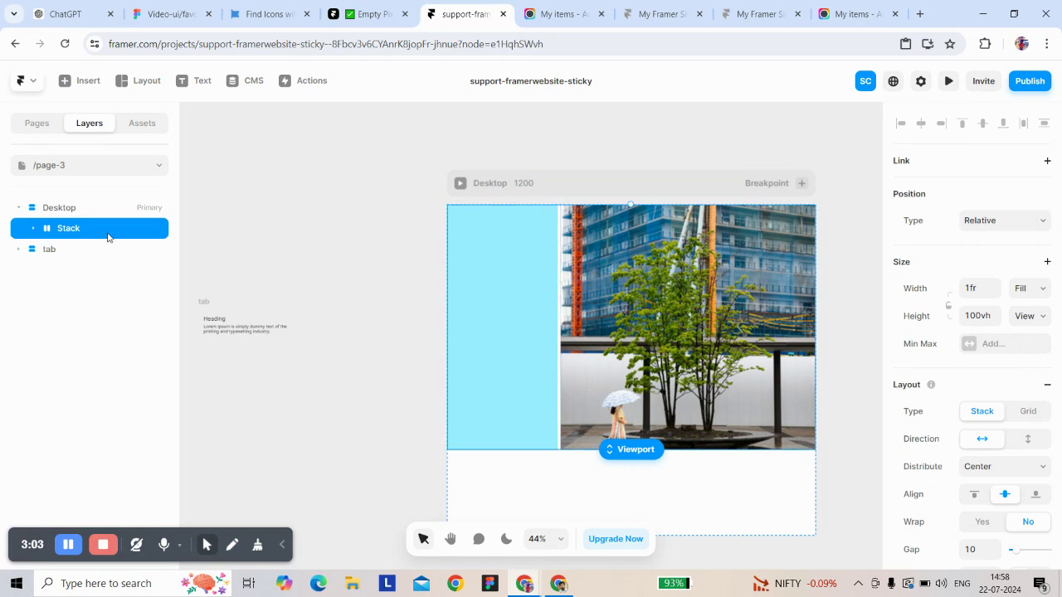
pyautogui.press('f')
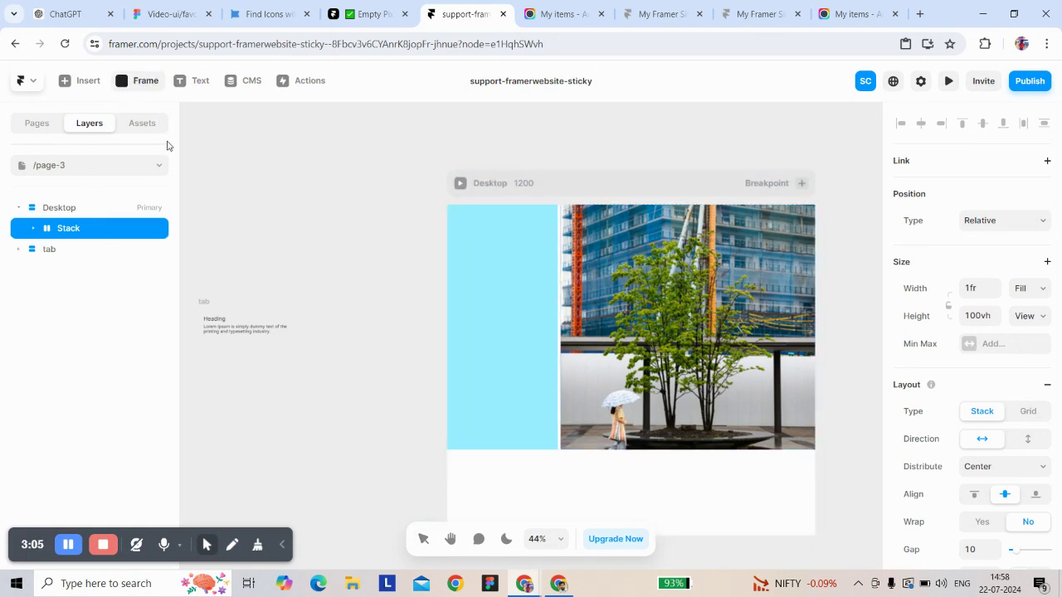
pyautogui.scroll(-5, 481, 274)
pyautogui.moveTo(473, 262); pyautogui.dragTo(688, 316)
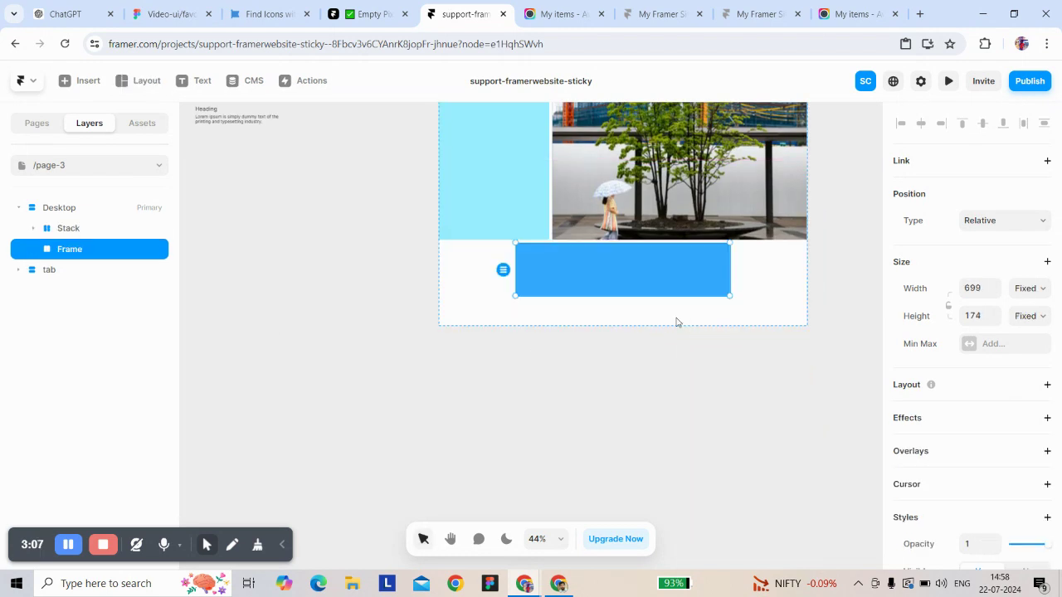
# Step: Set the new frame's width to Fill and its height to Viewport
pyautogui.click(1025, 288)
pyautogui.click(1021, 326)
pyautogui.click(1027, 316)
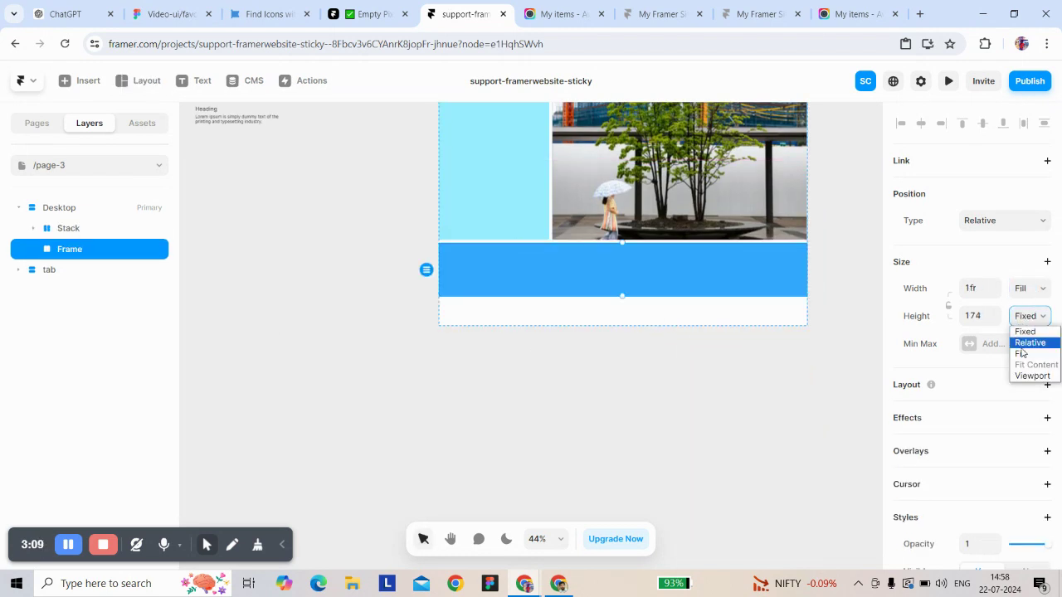
pyautogui.click(1032, 375)
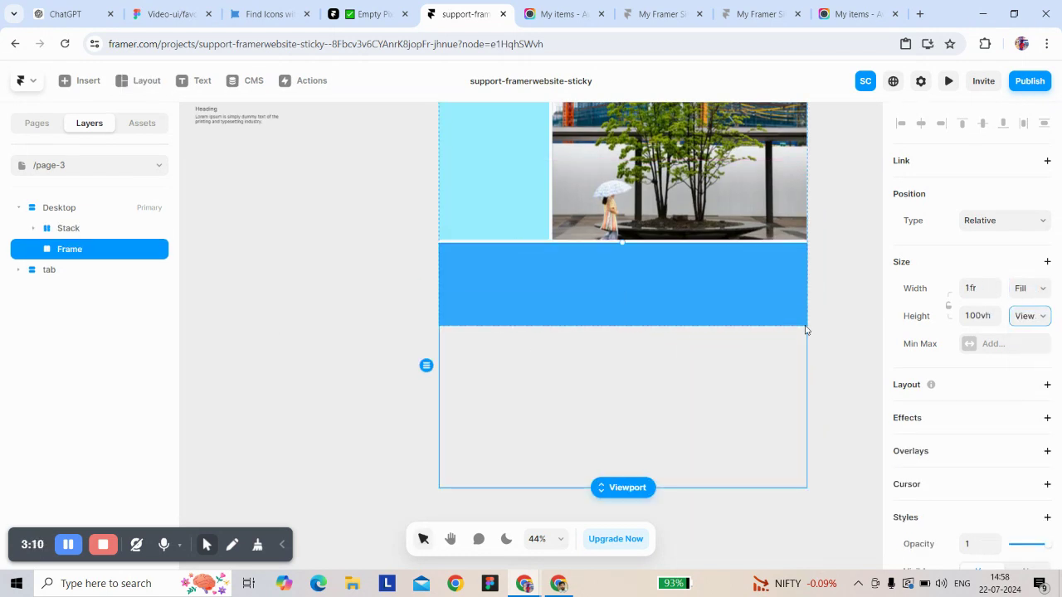
# Step: Rename the viewport-height frame below the stack as s-1
pyautogui.doubleClick(129, 253)
pyautogui.write('s-')
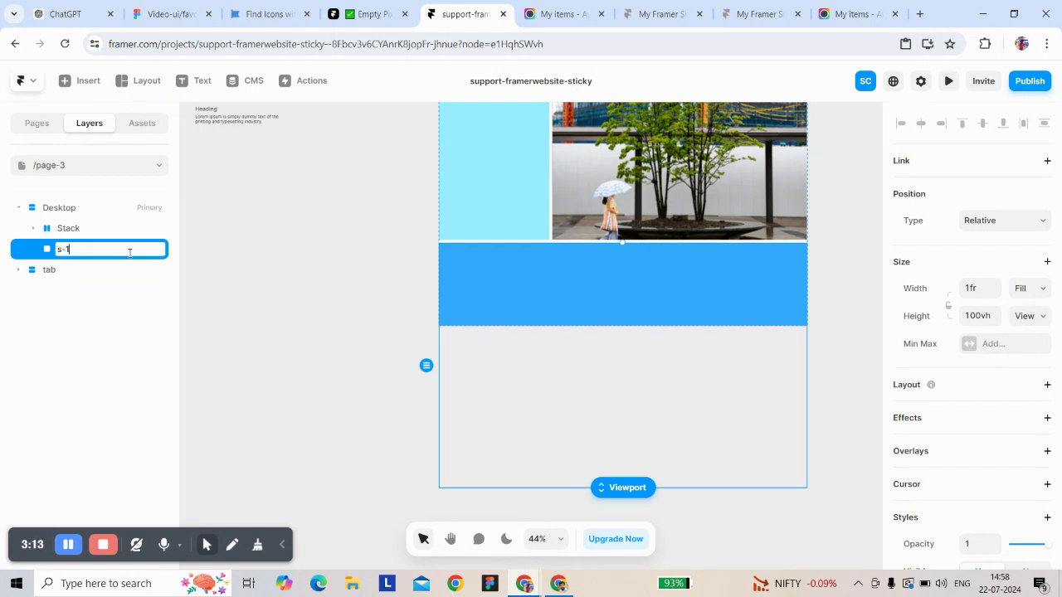
pyautogui.write('1')
pyautogui.click(297, 268)
# Step: Duplicate the s-1 frame twice within the Desktop breakpoint
pyautogui.click(128, 256)
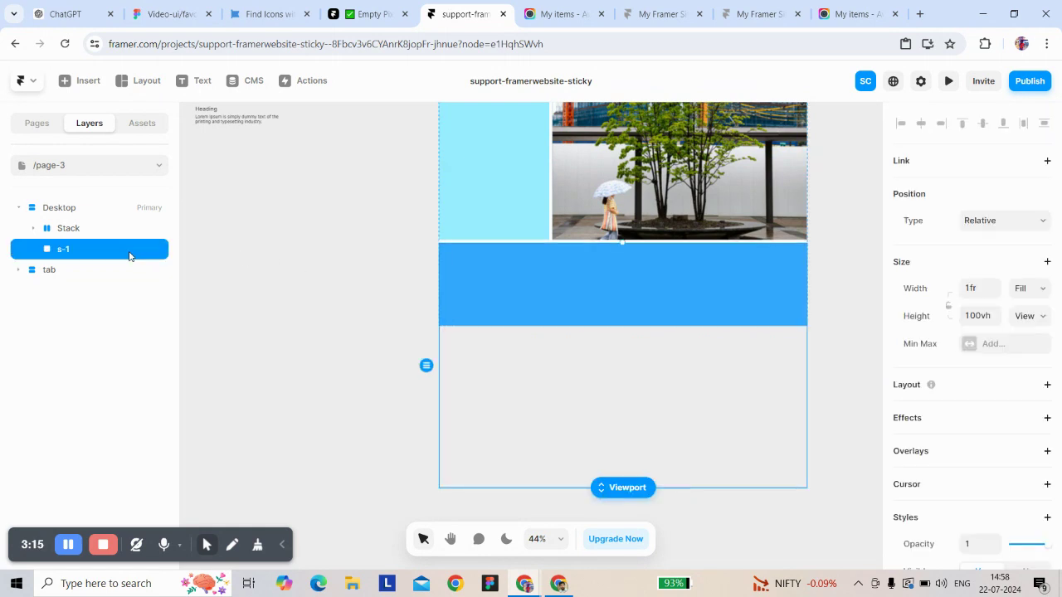
pyautogui.hotkey('ctrl', 'd')
pyautogui.hotkey('ctrl', 'd')
# Step: Rename the two duplicated s-1 frames in the Desktop breakpoint as s-2 and s-3
pyautogui.doubleClick(107, 268)
pyautogui.click(107, 269)
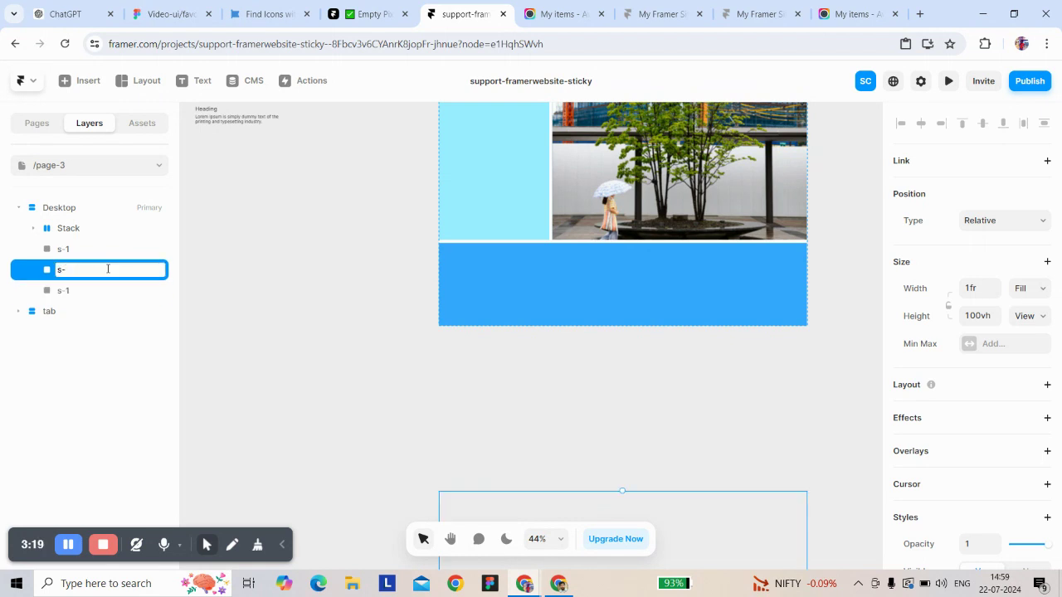
pyautogui.doubleClick(94, 292)
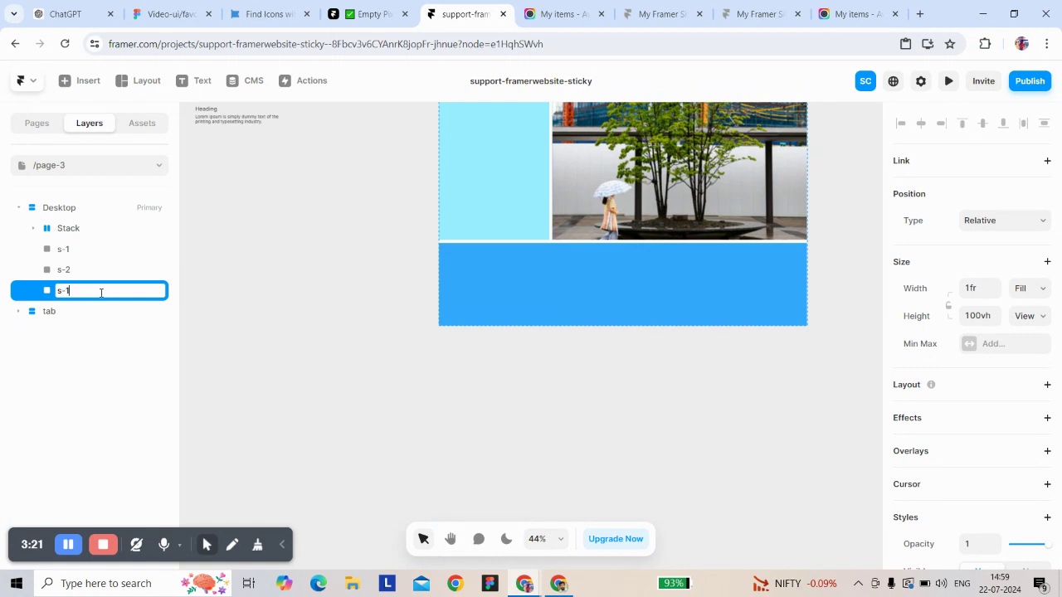
pyautogui.click(263, 328)
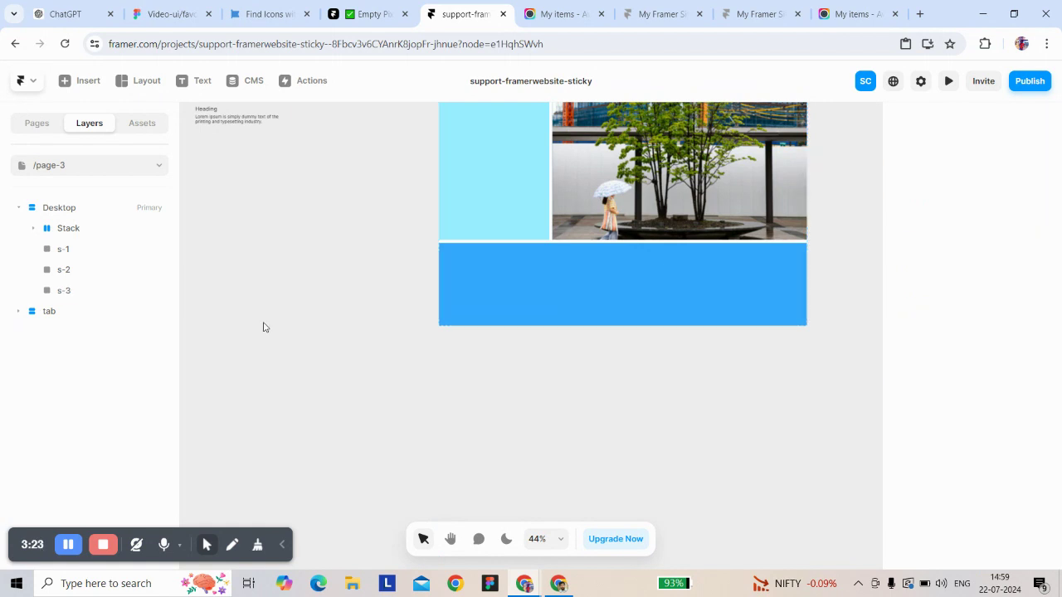
# Step: Set the height of the Desktop breakpoint to Fit
pyautogui.scroll(5, 488, 265)
pyautogui.click(585, 165)
pyautogui.click(1029, 242)
pyautogui.click(1029, 292)
pyautogui.scroll(-2, 431, 330)
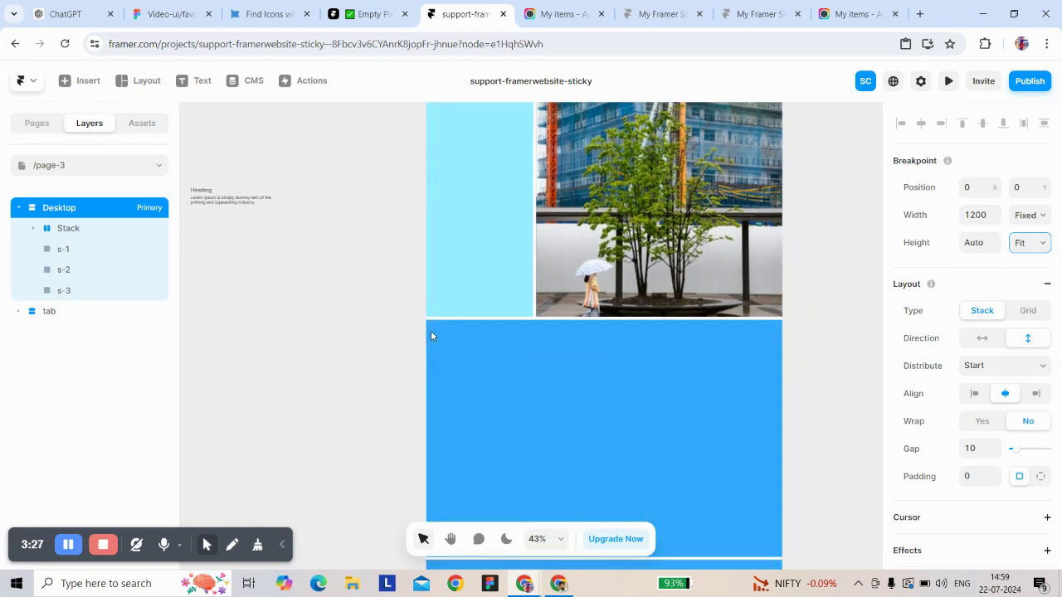
# Step: Remove the blue fill from the s-1, s-2 and s-3 frames
pyautogui.scroll(-4, 431, 330)
pyautogui.click(591, 355)
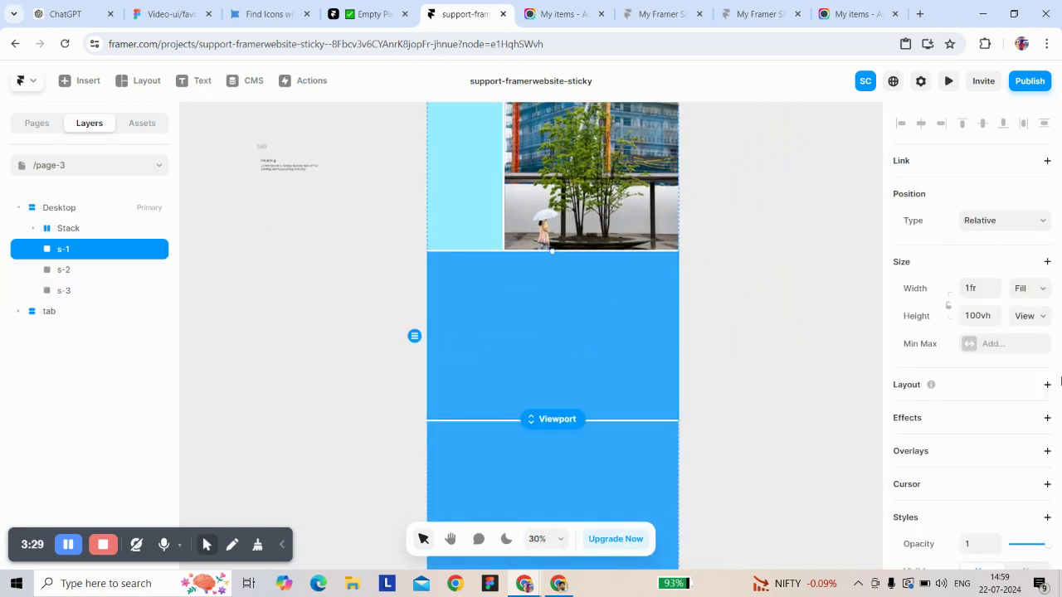
pyautogui.scroll(-5, 948, 315)
pyautogui.click(1043, 359)
pyautogui.scroll(-1, 592, 374)
pyautogui.scroll(-2, 592, 374)
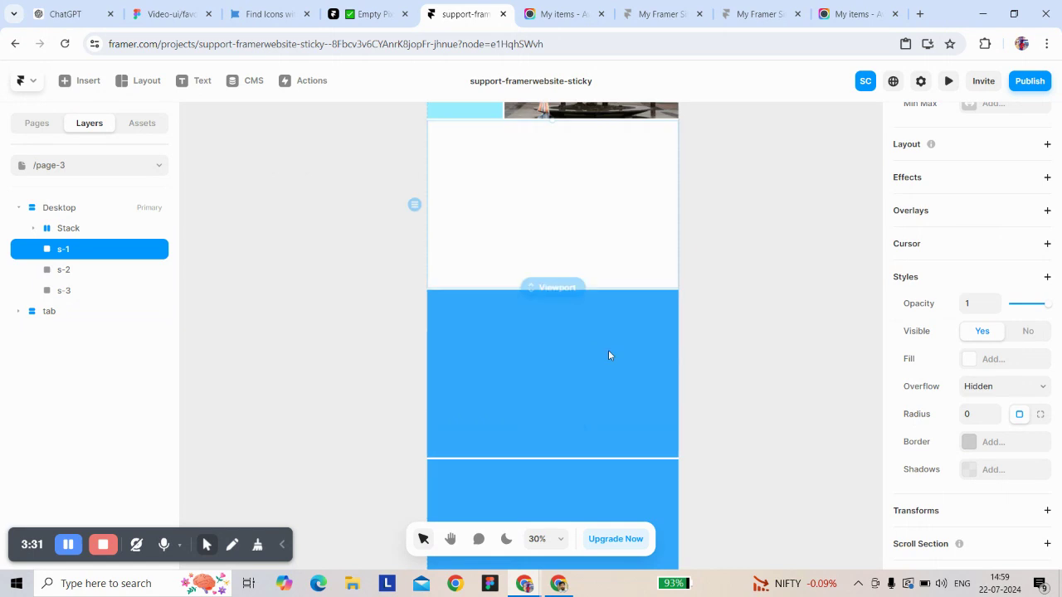
pyautogui.click(608, 352)
pyautogui.scroll(-2, 1029, 415)
pyautogui.click(1043, 439)
pyautogui.scroll(-1, 630, 391)
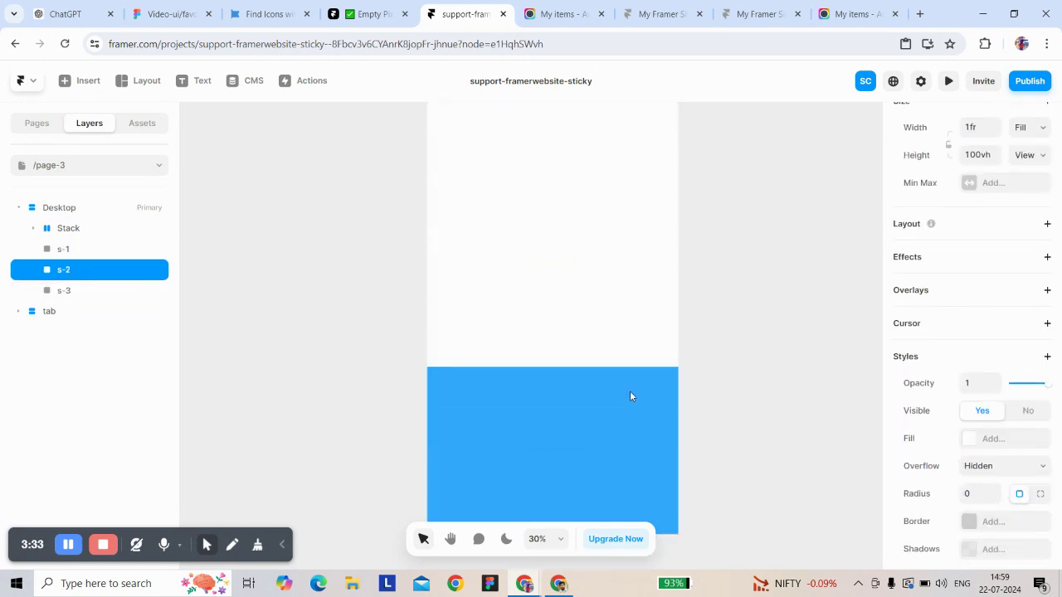
pyautogui.click(641, 403)
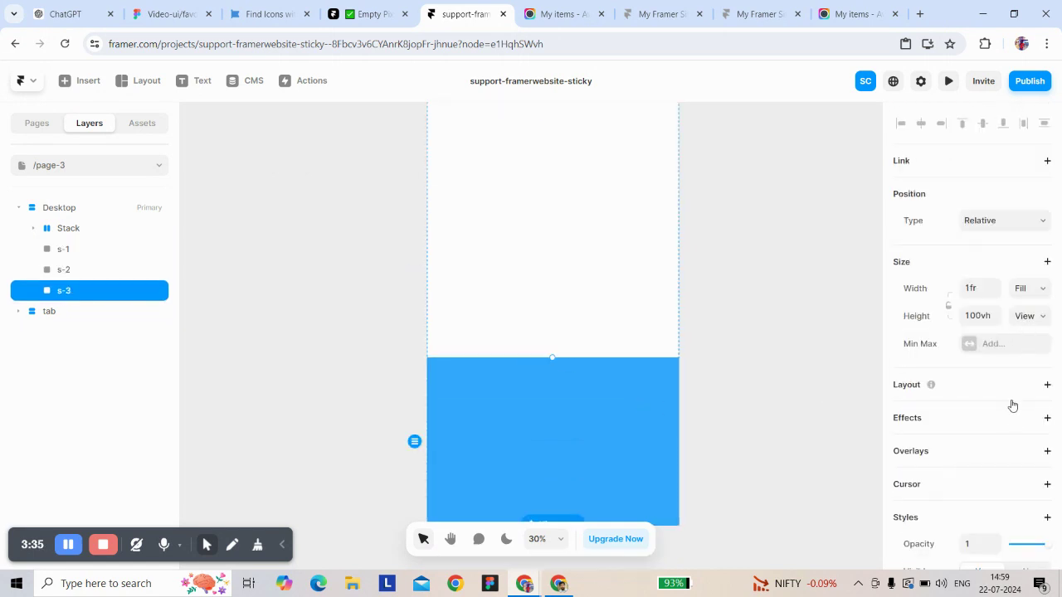
pyautogui.scroll(-2, 1020, 399)
pyautogui.click(1039, 433)
pyautogui.scroll(3, 633, 230)
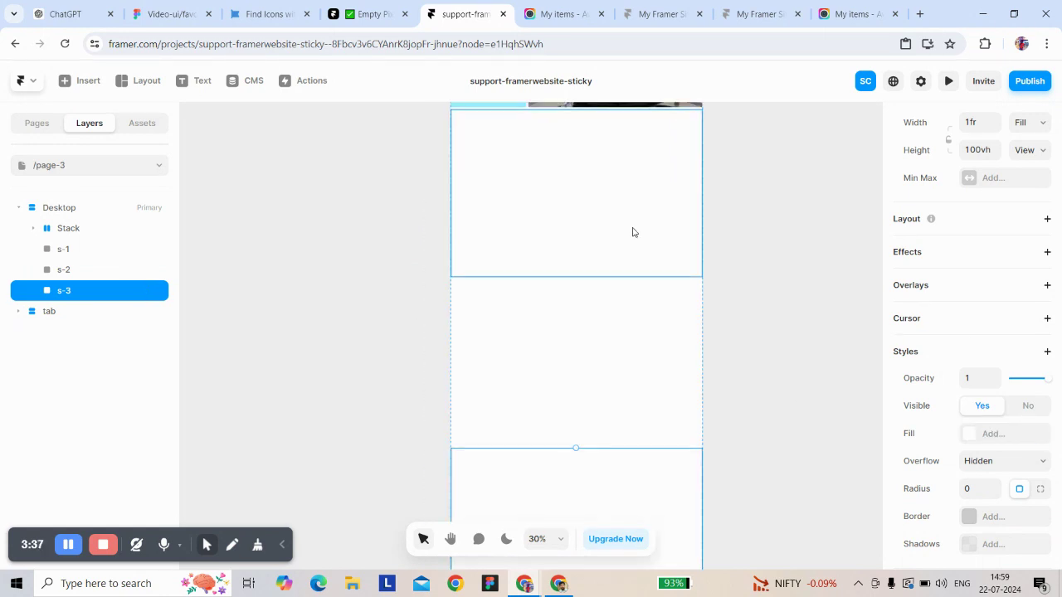
# Step: Add a scroll section named s-1 to the s-1 frame
pyautogui.click(633, 230)
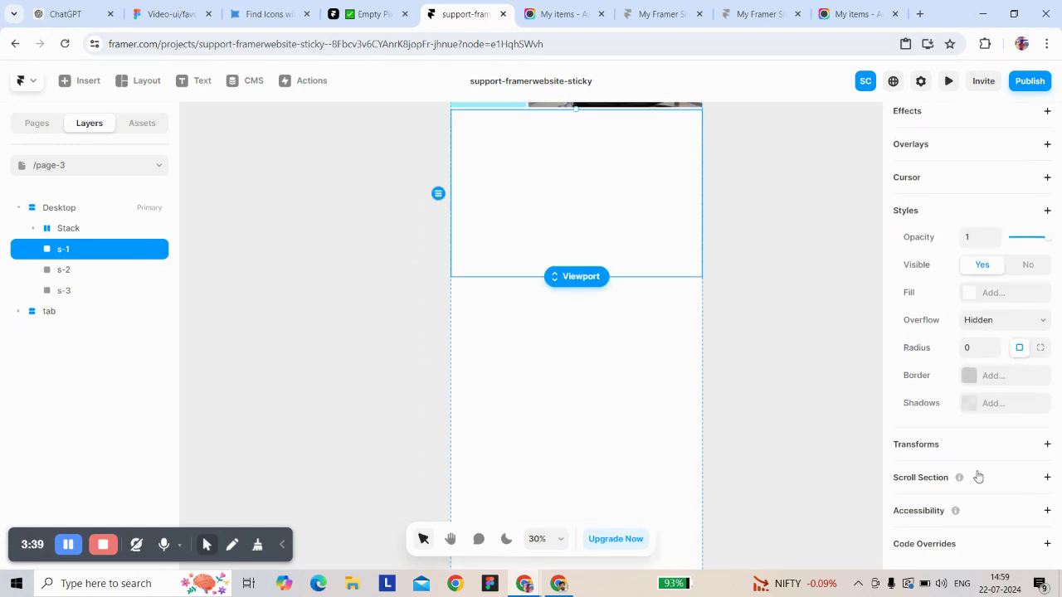
pyautogui.click(978, 477)
pyautogui.click(982, 505)
pyautogui.write('s-1')
pyautogui.press('Return')
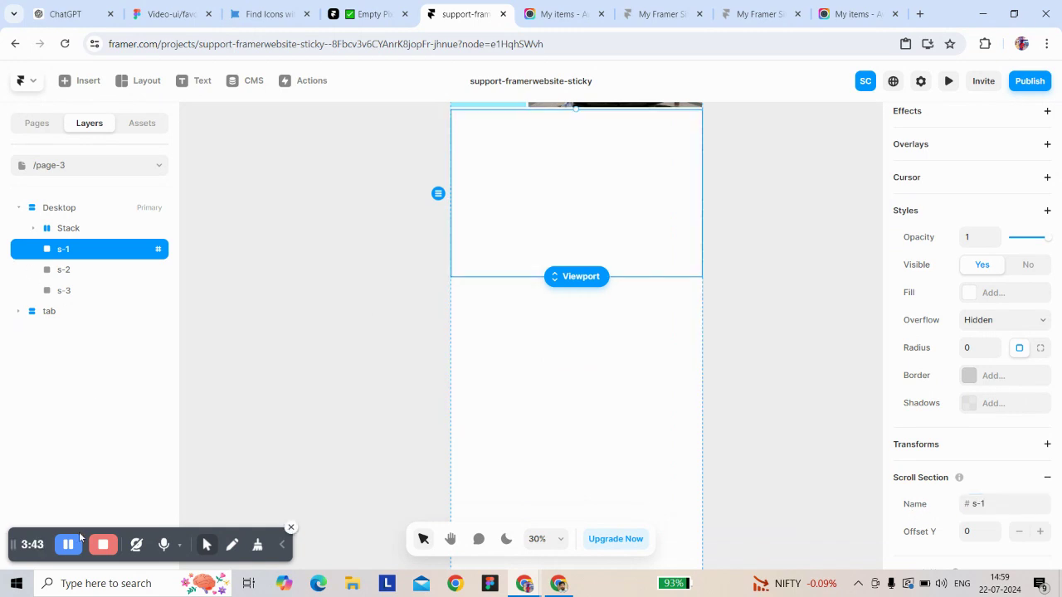
pyautogui.click(70, 546)
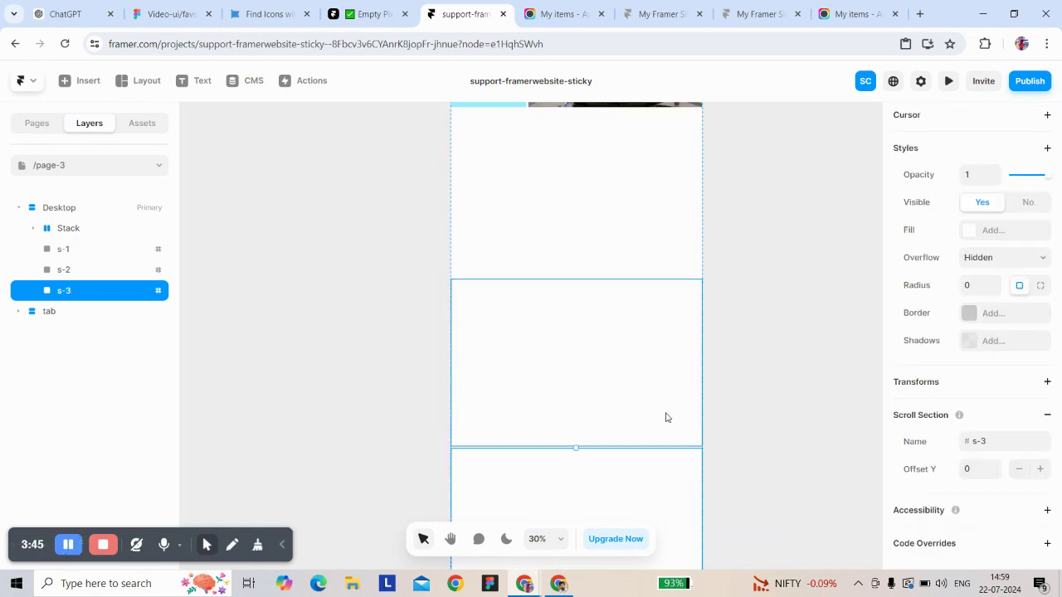
# Step: Remove the #99EEFF fill from the left frame inside the Stack
pyautogui.scroll(-5, 666, 417)
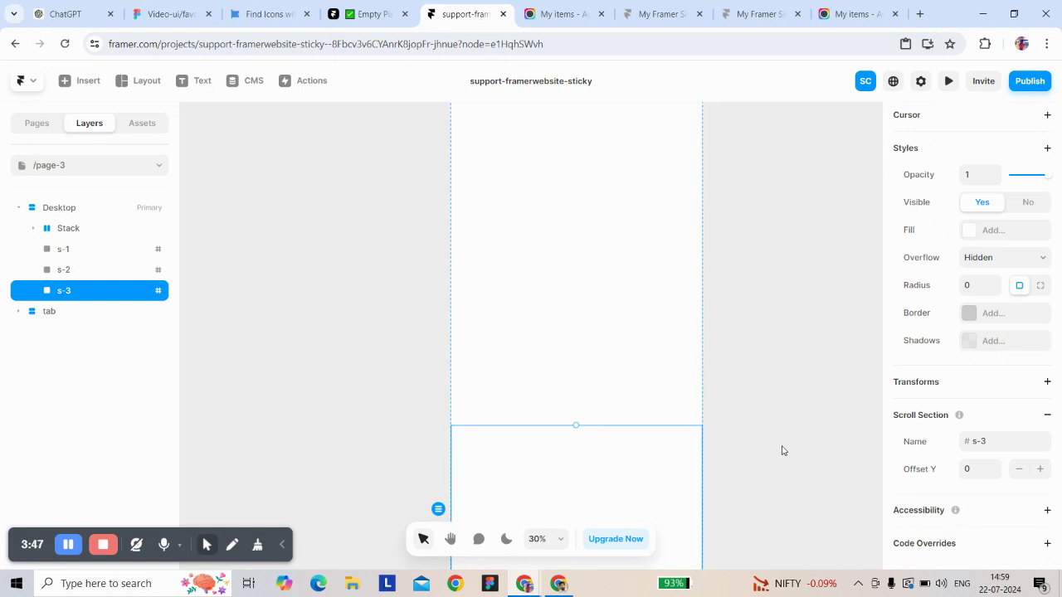
pyautogui.scroll(-3, 647, 395)
pyautogui.scroll(5, 453, 341)
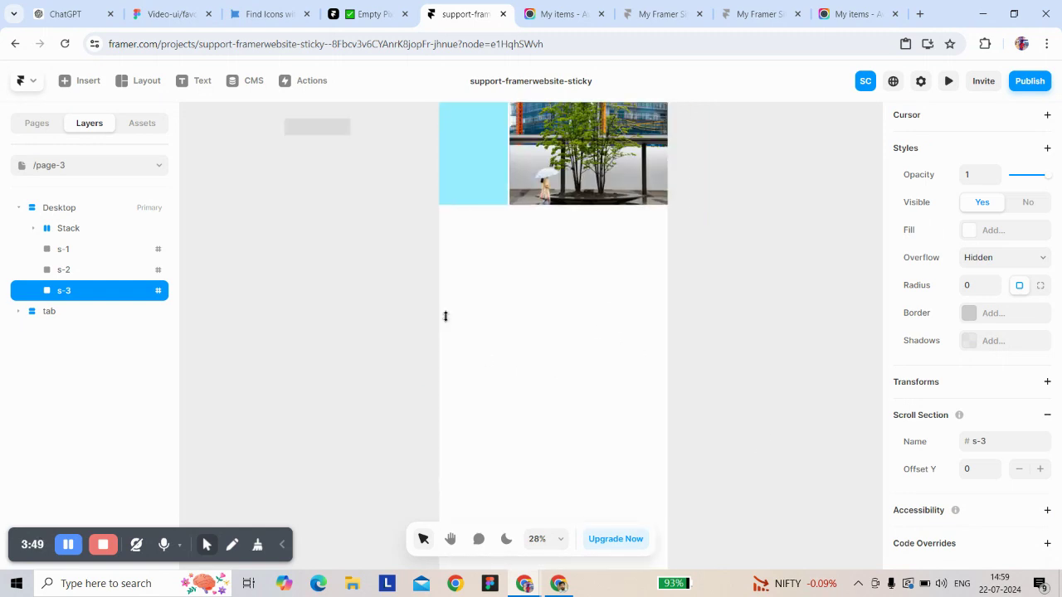
pyautogui.click(485, 249)
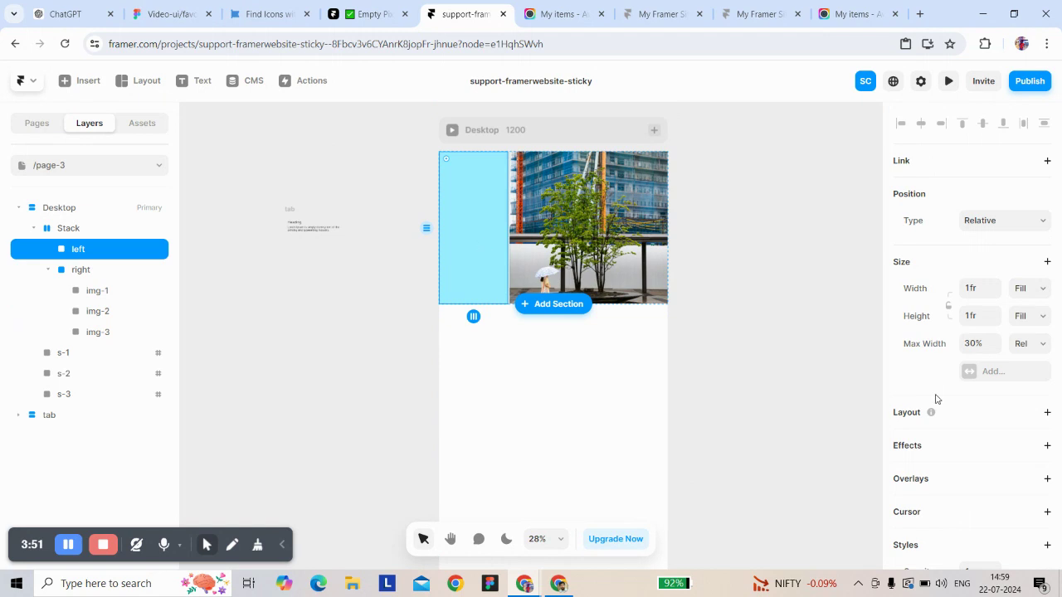
pyautogui.scroll(-3, 943, 394)
pyautogui.scroll(1, 1013, 407)
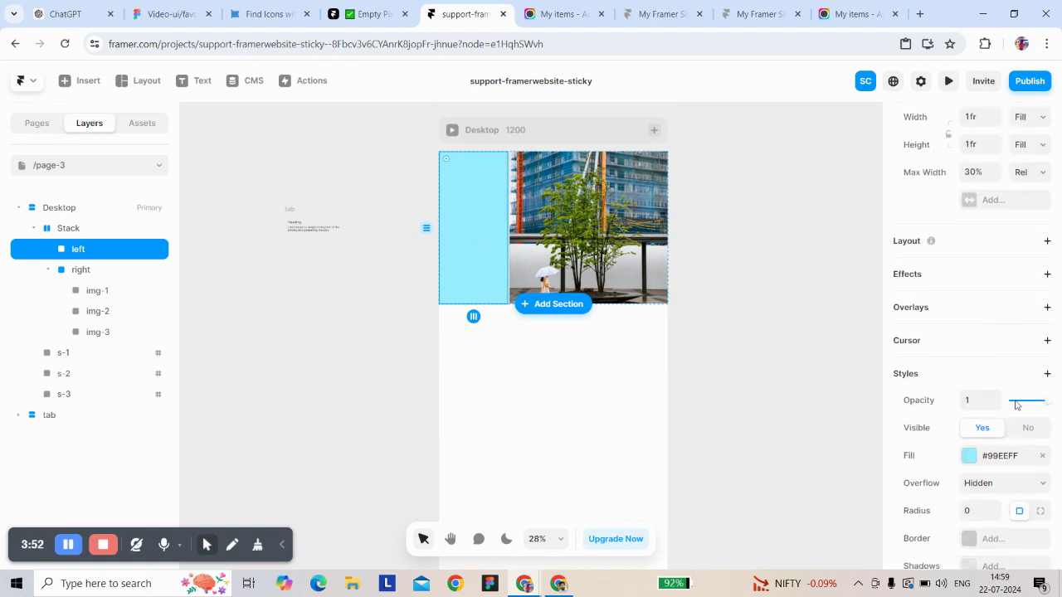
pyautogui.click(1042, 457)
pyautogui.hscroll(-1, 348, 290)
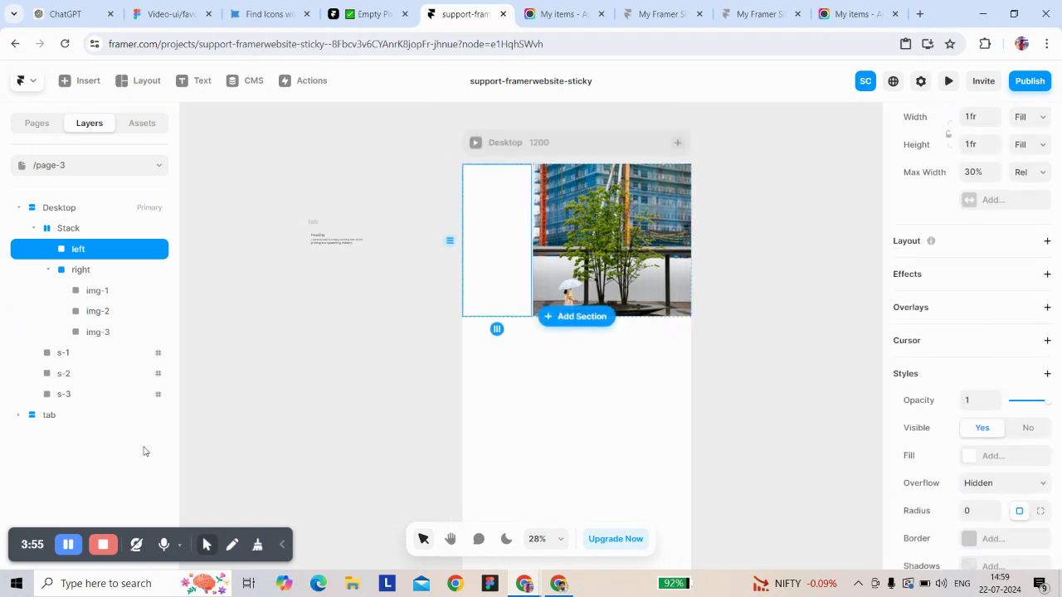
# Step: Paste the copied Design text onto the canvas and place it in the left frame of the Stack
pyautogui.hotkey('alt', '1')
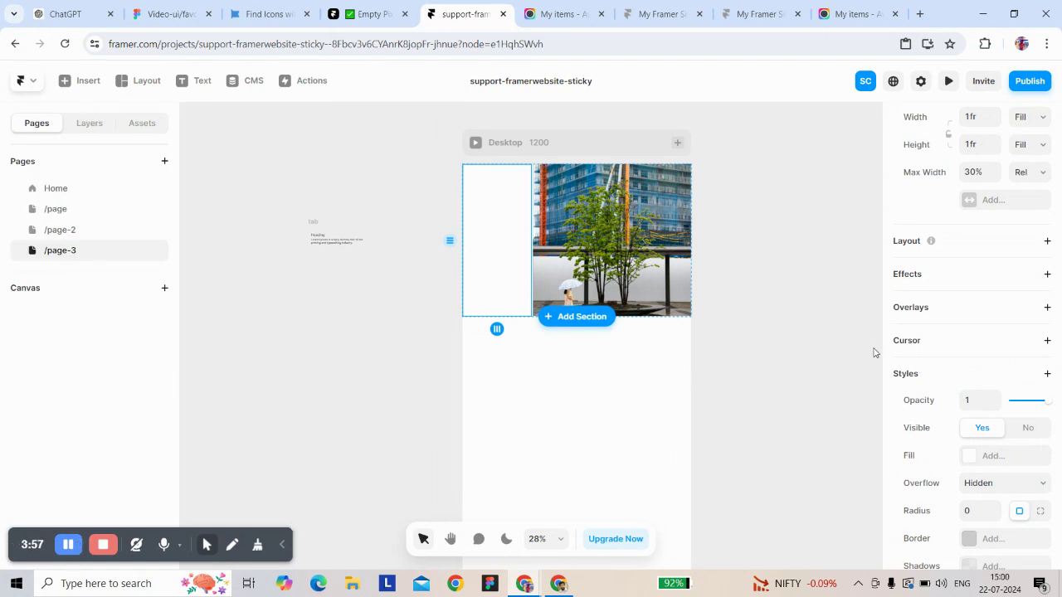
pyautogui.click(938, 245)
pyautogui.rightClick(351, 146)
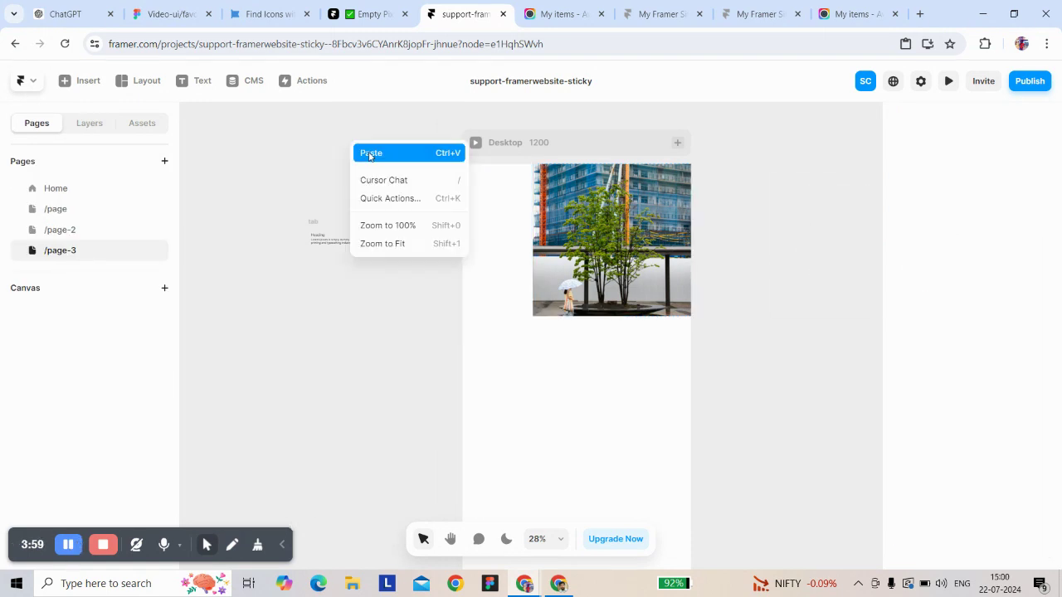
pyautogui.click(371, 153)
pyautogui.moveTo(362, 146); pyautogui.dragTo(506, 224)
pyautogui.click(498, 278)
# Step: Move the tab stack further away from the Desktop breakpoint and turn it into a component named tabs
pyautogui.moveTo(315, 230); pyautogui.dragTo(295, 264)
pyautogui.scroll(5, 294, 264)
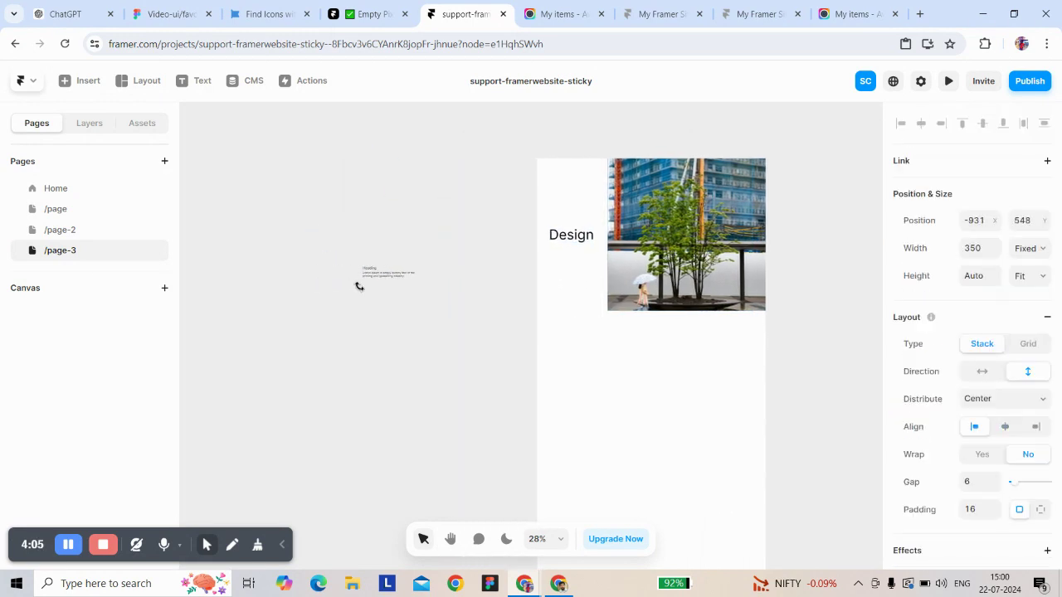
pyautogui.scroll(3, 345, 263)
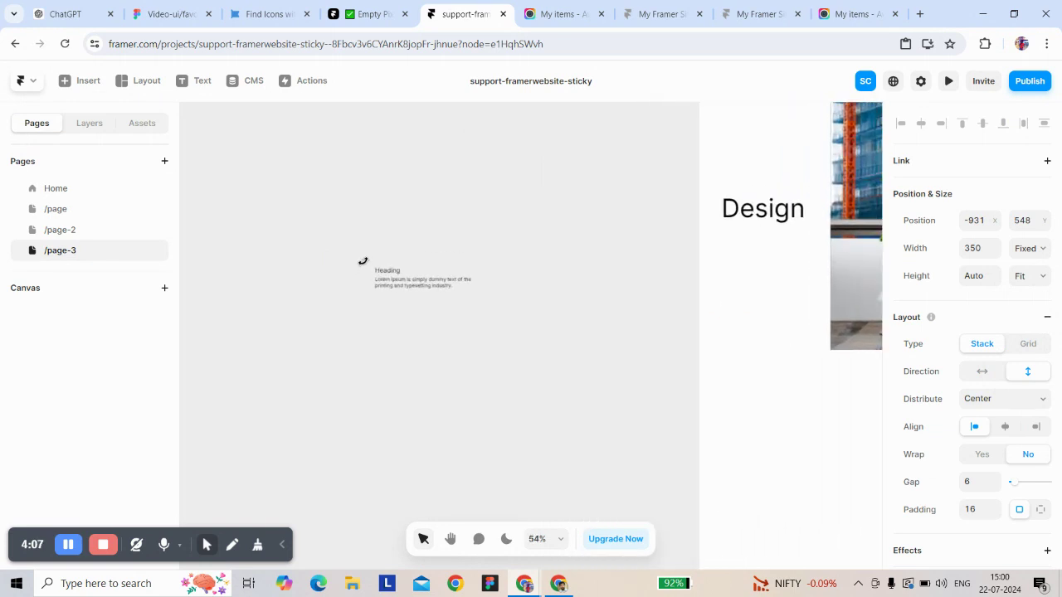
pyautogui.moveTo(374, 252); pyautogui.dragTo(362, 253)
pyautogui.rightClick(363, 253)
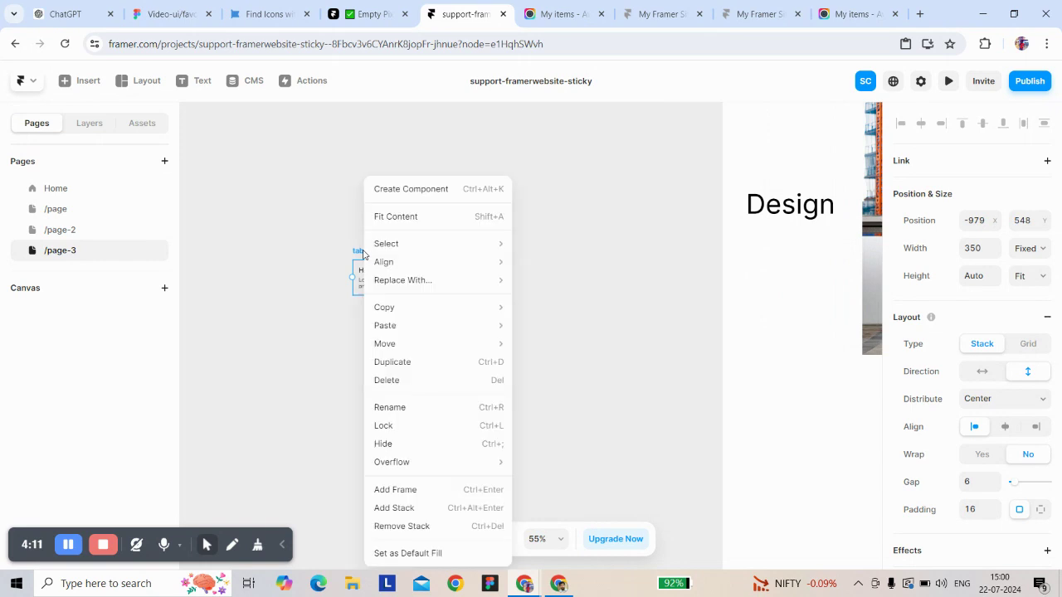
pyautogui.press('Escape')
pyautogui.hotkey('ctrl', 'alt', 'k')
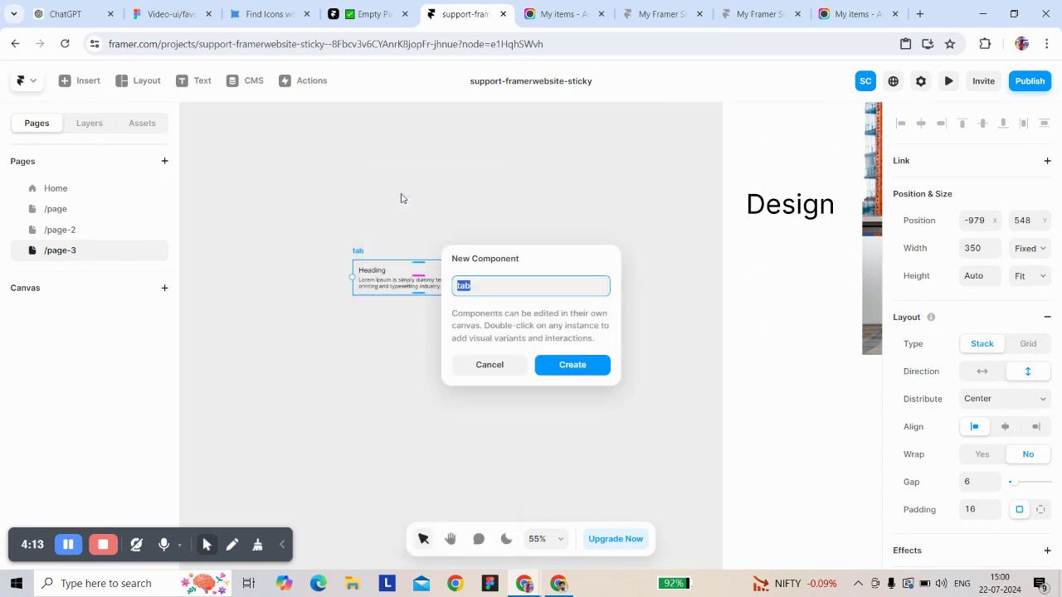
pyautogui.click(474, 283)
pyautogui.click(563, 370)
pyautogui.click(85, 129)
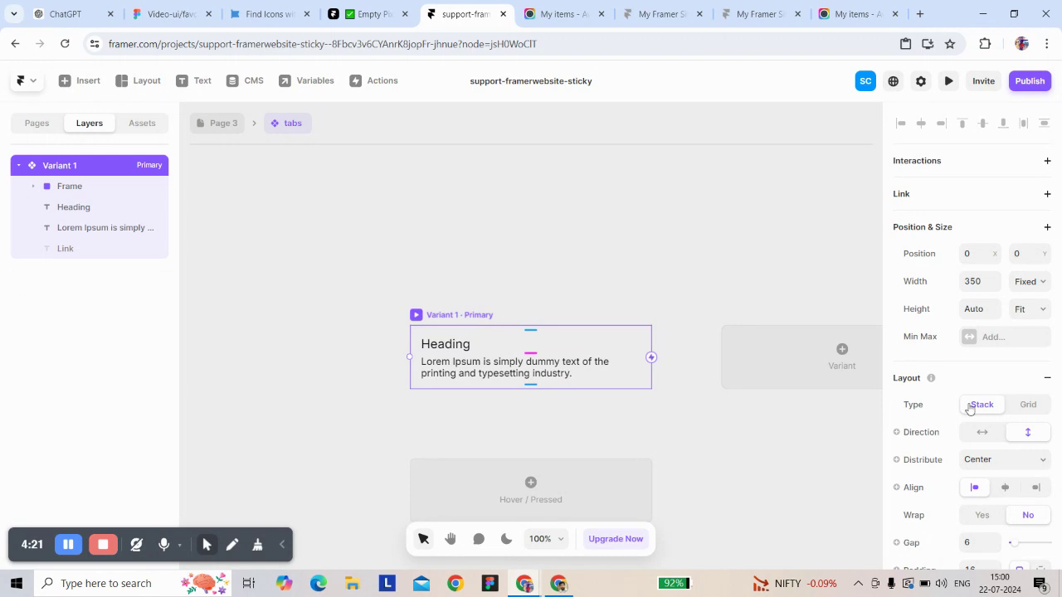
# Step: Examine the layout and style settings of Variant 1 and its heading, paragraph and nested progress-bar frames
pyautogui.scroll(-3, 970, 398)
pyautogui.scroll(2, 967, 248)
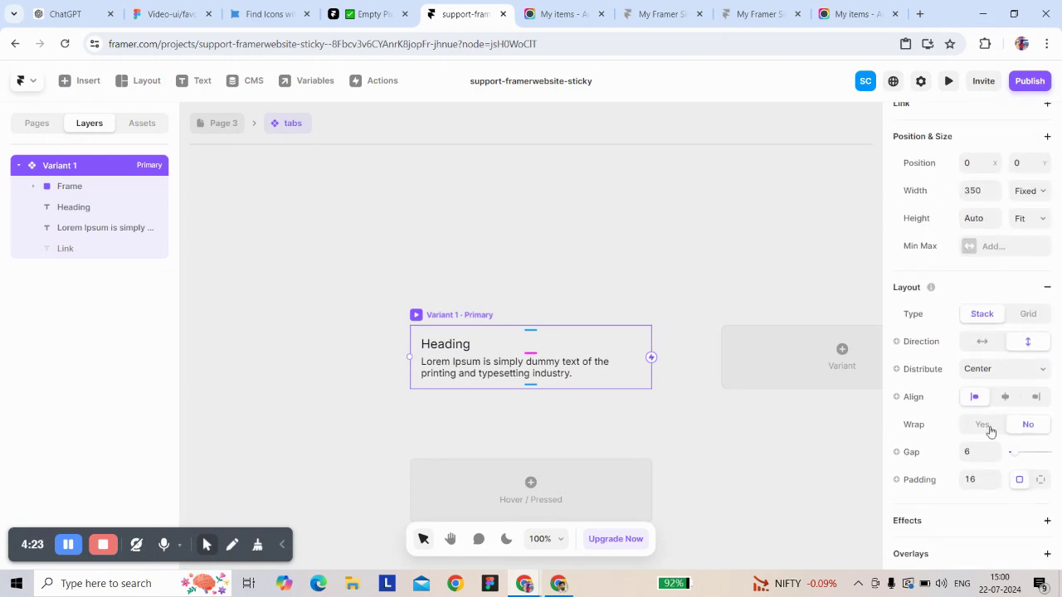
pyautogui.scroll(-3, 990, 430)
pyautogui.scroll(4, 982, 457)
pyautogui.scroll(1, 948, 282)
pyautogui.scroll(-2, 949, 282)
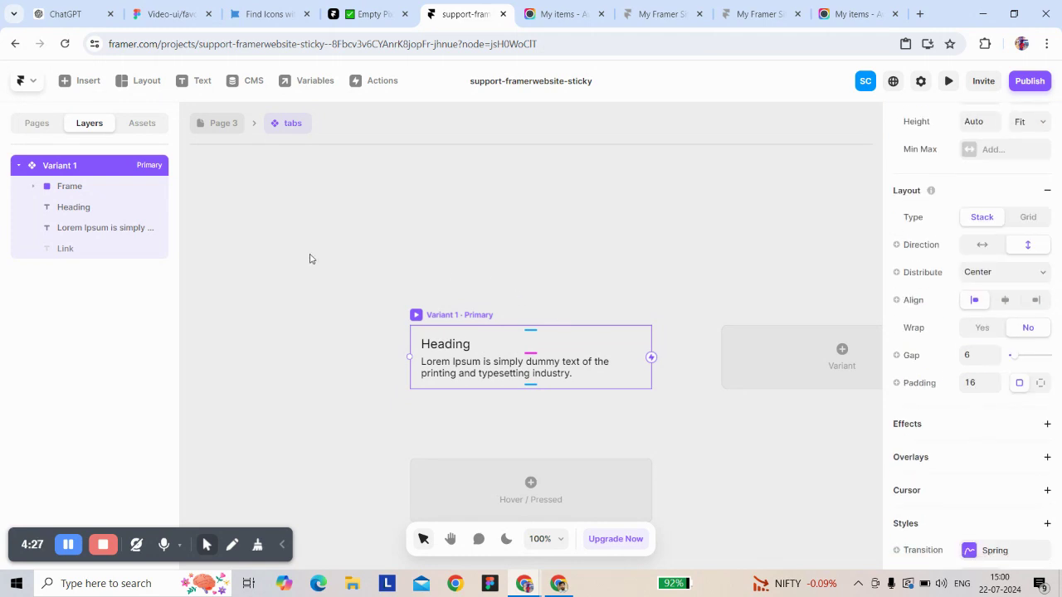
pyautogui.click(89, 208)
pyautogui.click(94, 227)
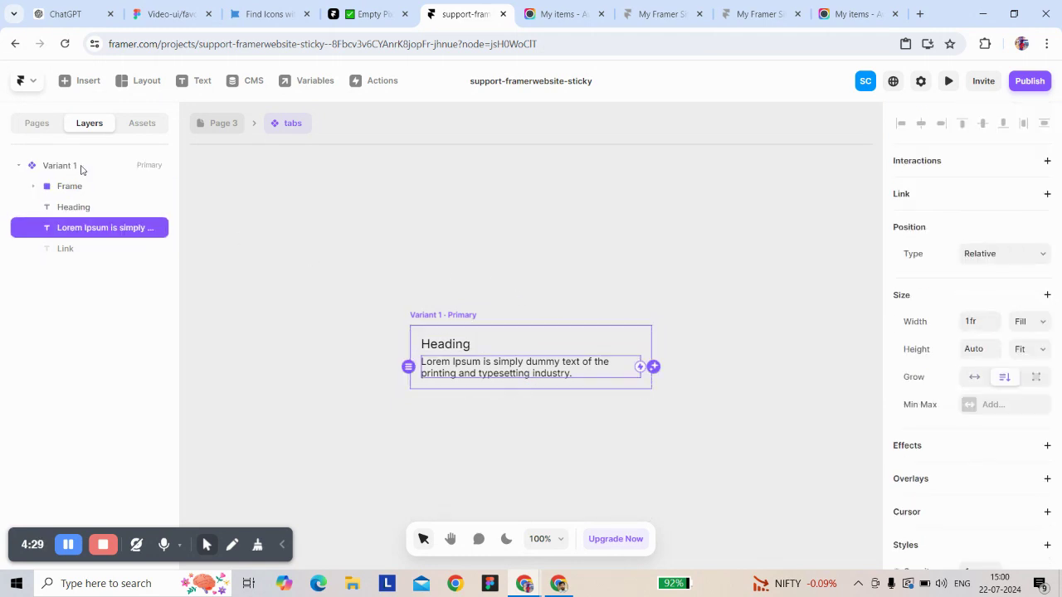
pyautogui.click(82, 169)
pyautogui.scroll(-3, 996, 469)
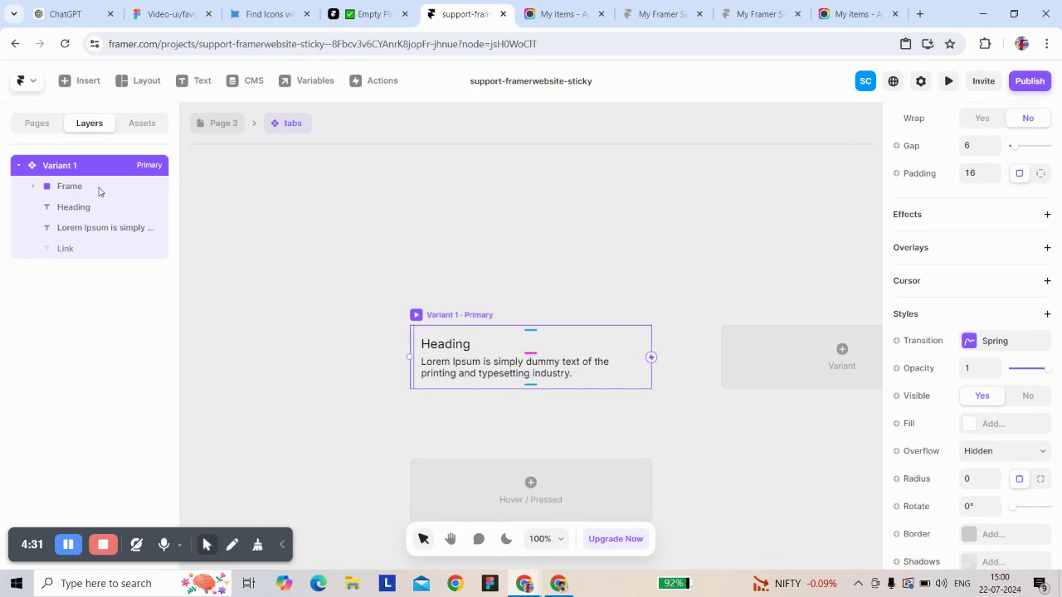
pyautogui.click(99, 192)
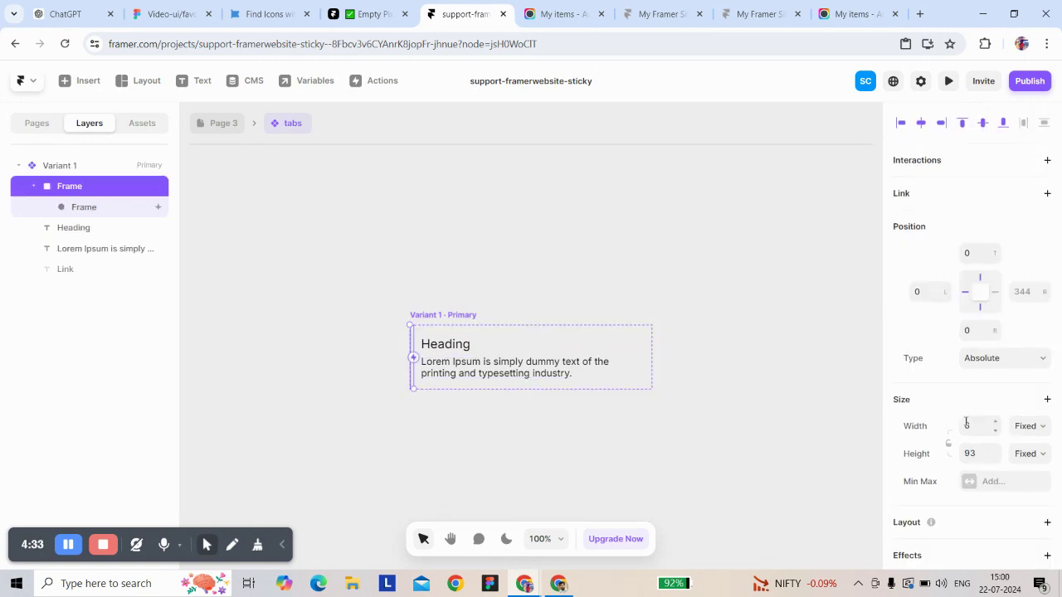
pyautogui.click(91, 214)
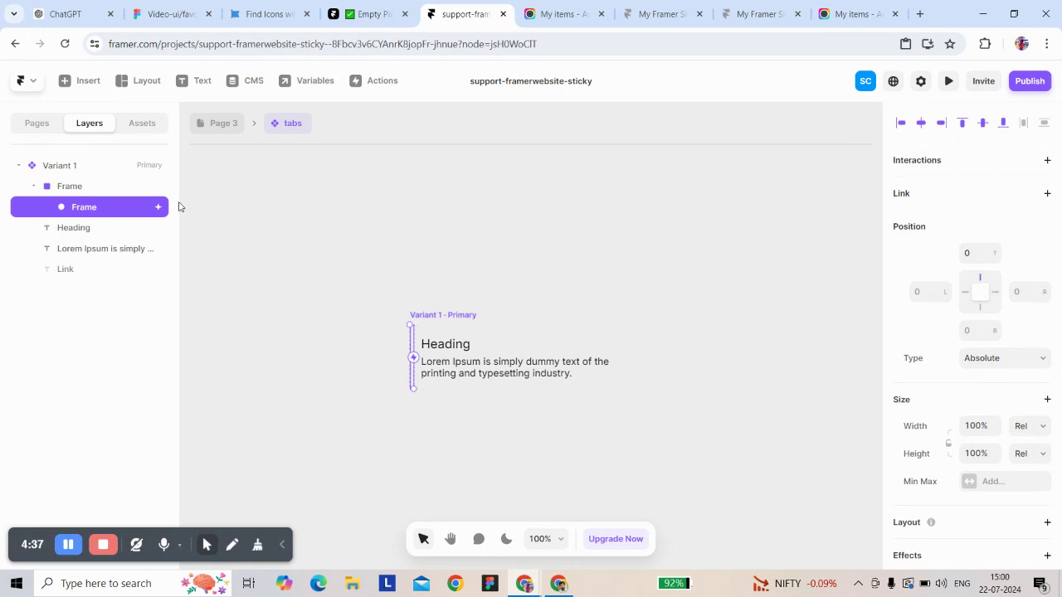
# Step: Add a second variant to the tabs component and make its Link text visible
pyautogui.click(455, 316)
pyautogui.click(726, 362)
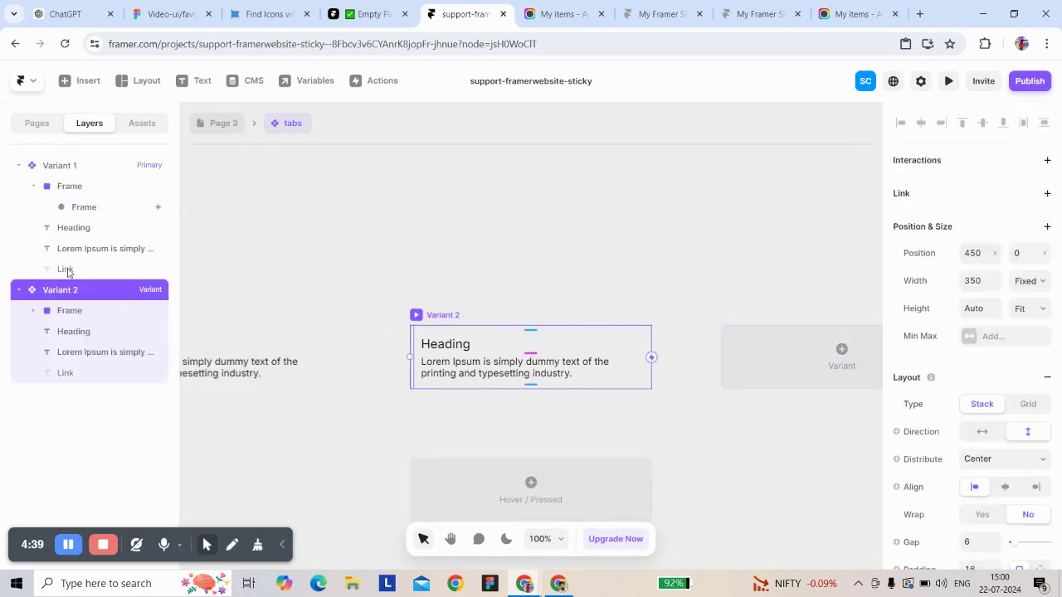
pyautogui.click(73, 373)
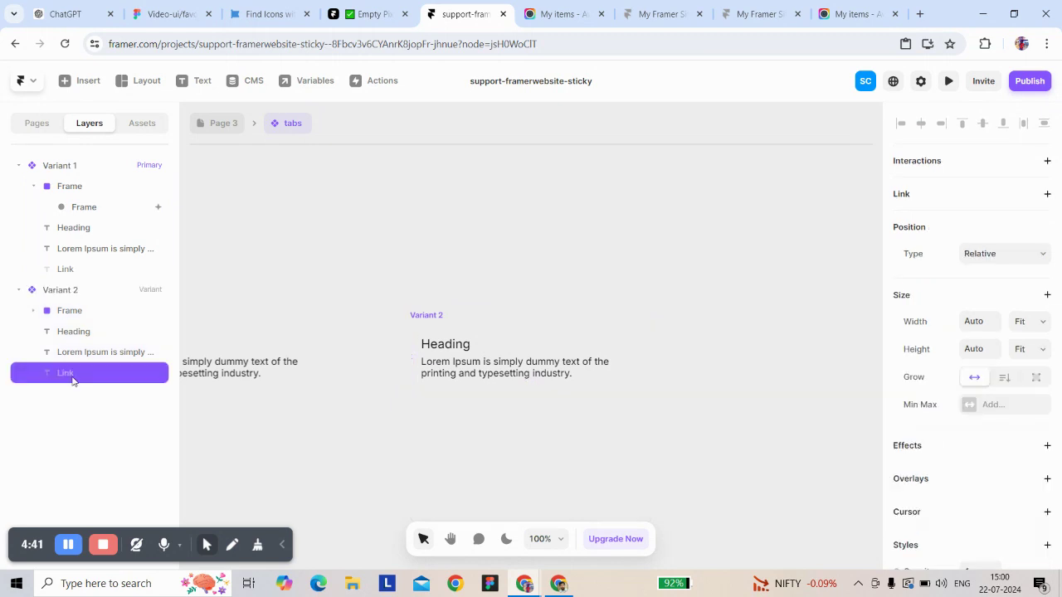
pyautogui.scroll(-2, 930, 403)
pyautogui.click(969, 413)
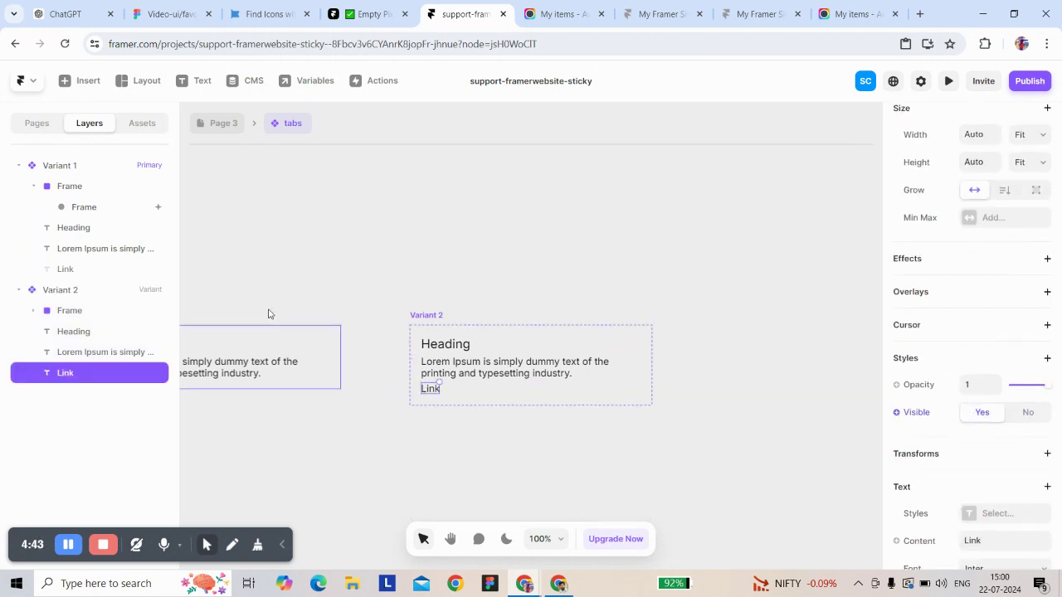
# Step: Set the opacity of the vertical bar frame in Variant 2 to 1
pyautogui.click(116, 314)
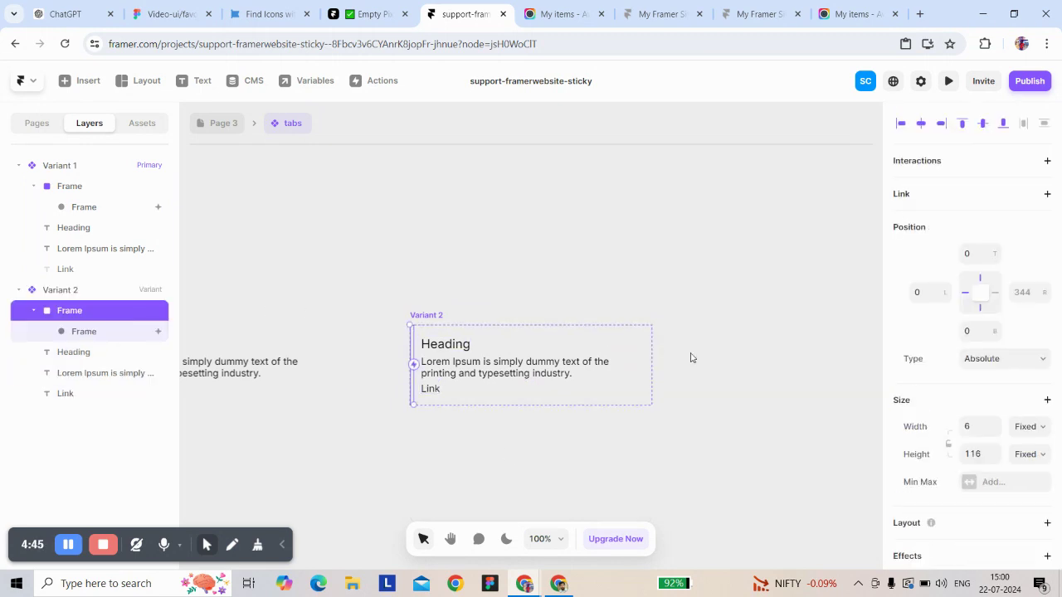
pyautogui.scroll(-3, 943, 430)
pyautogui.moveTo(1012, 452); pyautogui.dragTo(1048, 451)
pyautogui.hscroll(-2, 420, 291)
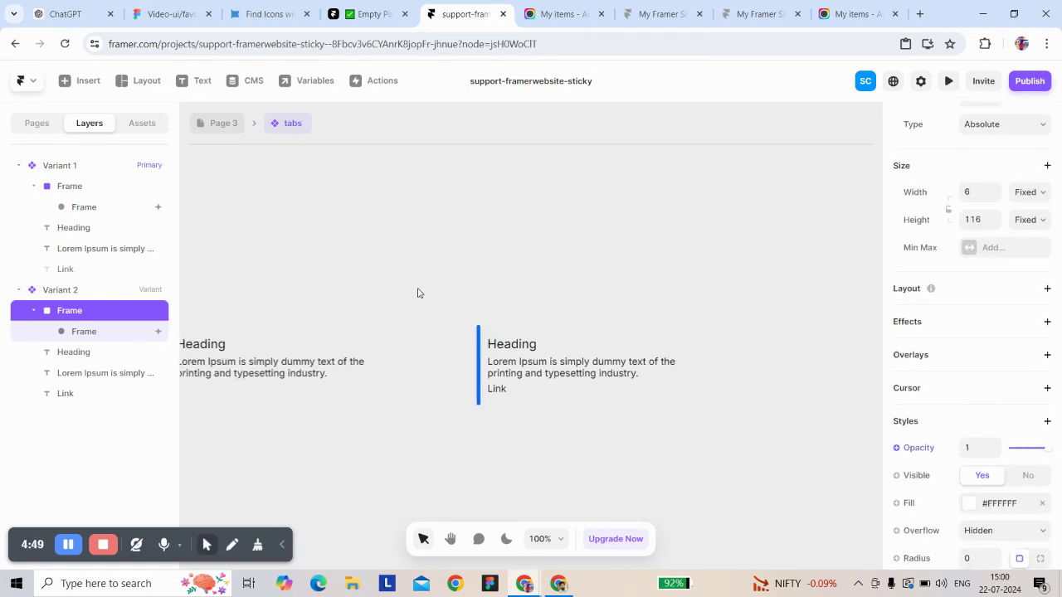
pyautogui.click(111, 332)
pyautogui.scroll(-3, 953, 408)
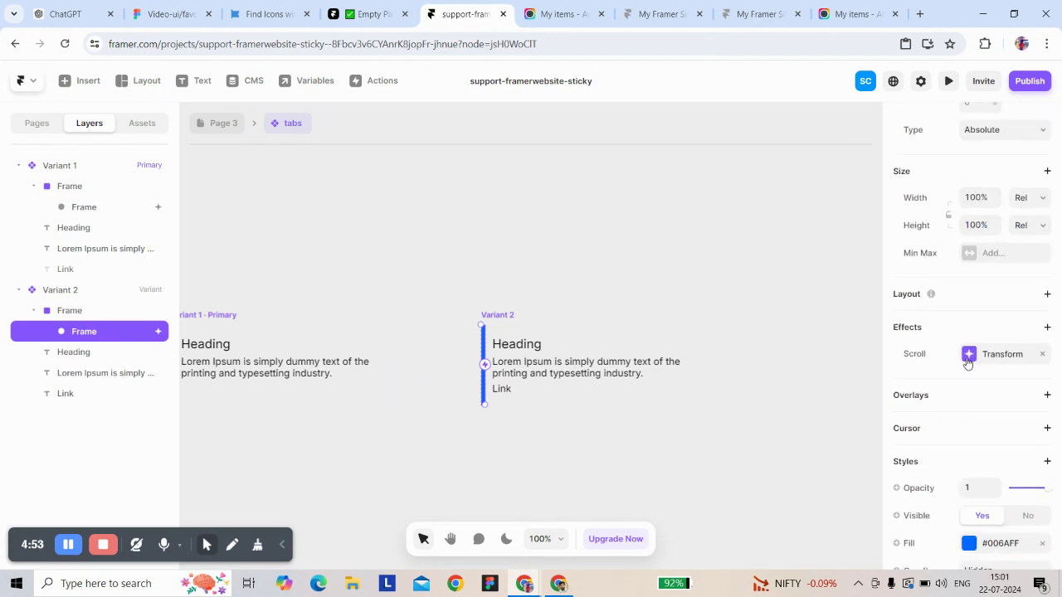
pyautogui.click(497, 316)
pyautogui.scroll(-3, 971, 390)
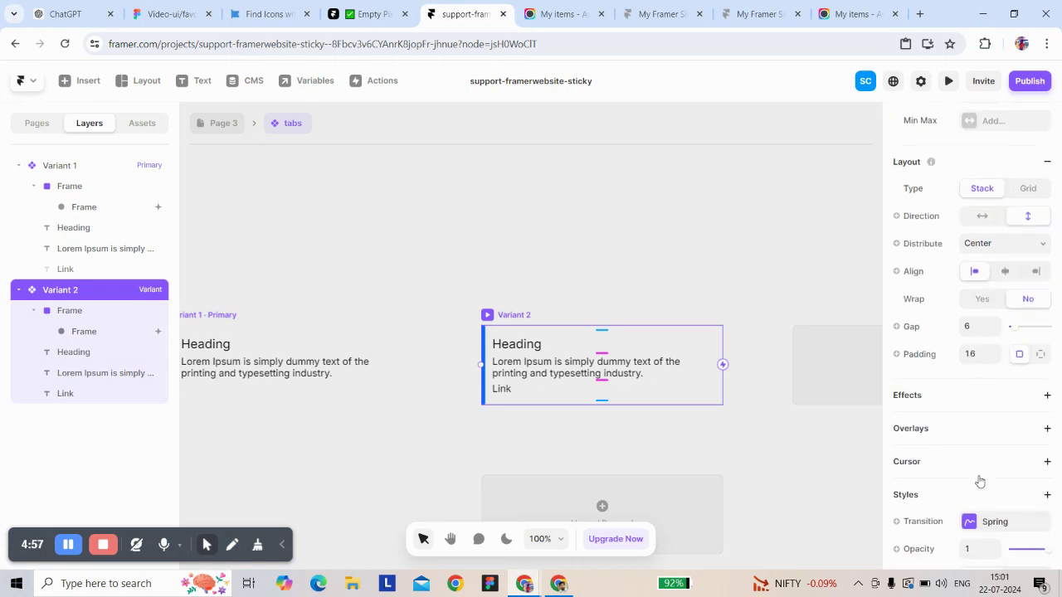
pyautogui.scroll(3, 979, 479)
pyautogui.click(1021, 318)
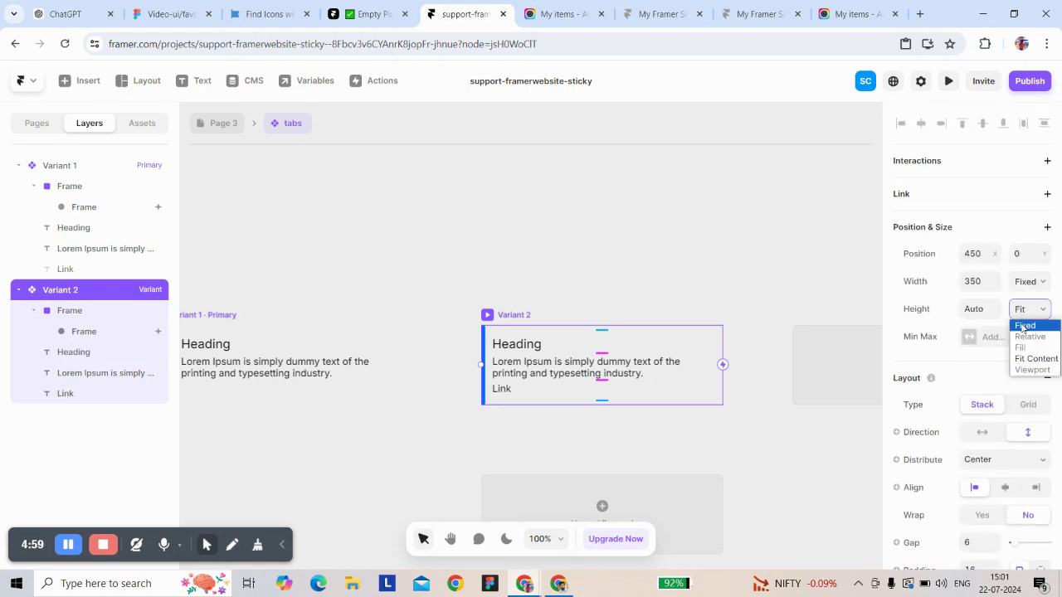
pyautogui.click(1025, 325)
pyautogui.click(1027, 310)
pyautogui.click(1026, 359)
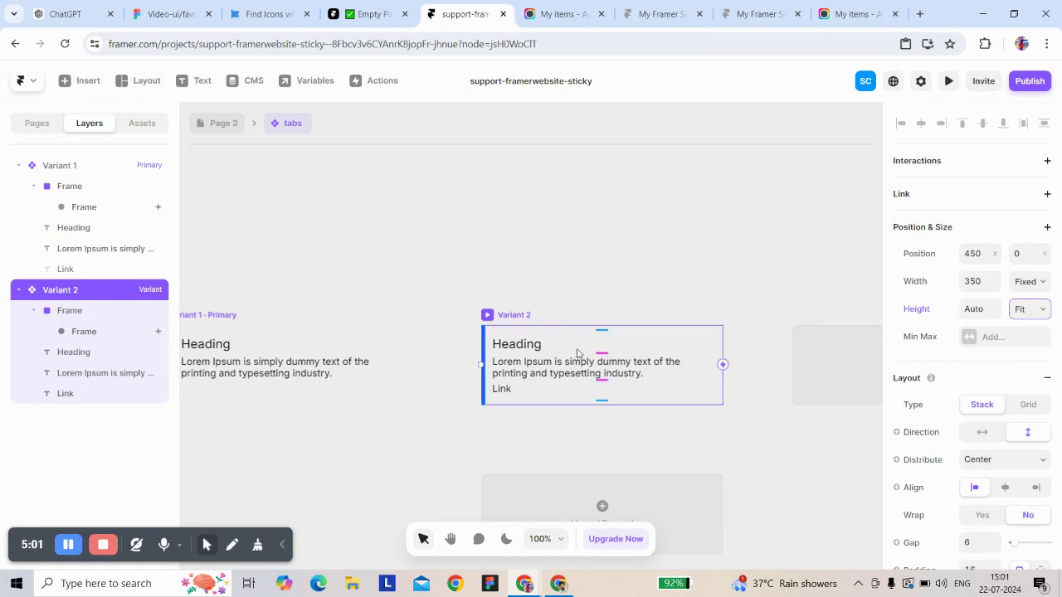
# Step: Clear the missing section from the scroll transform of Variant 2's inner bar frame and review its trigger options
pyautogui.click(85, 332)
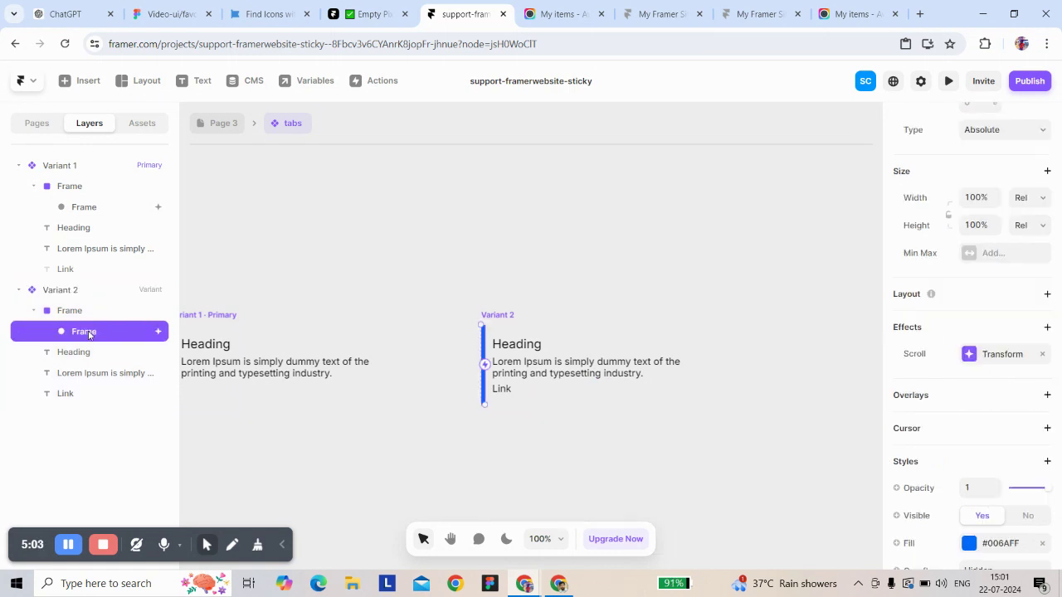
pyautogui.click(962, 354)
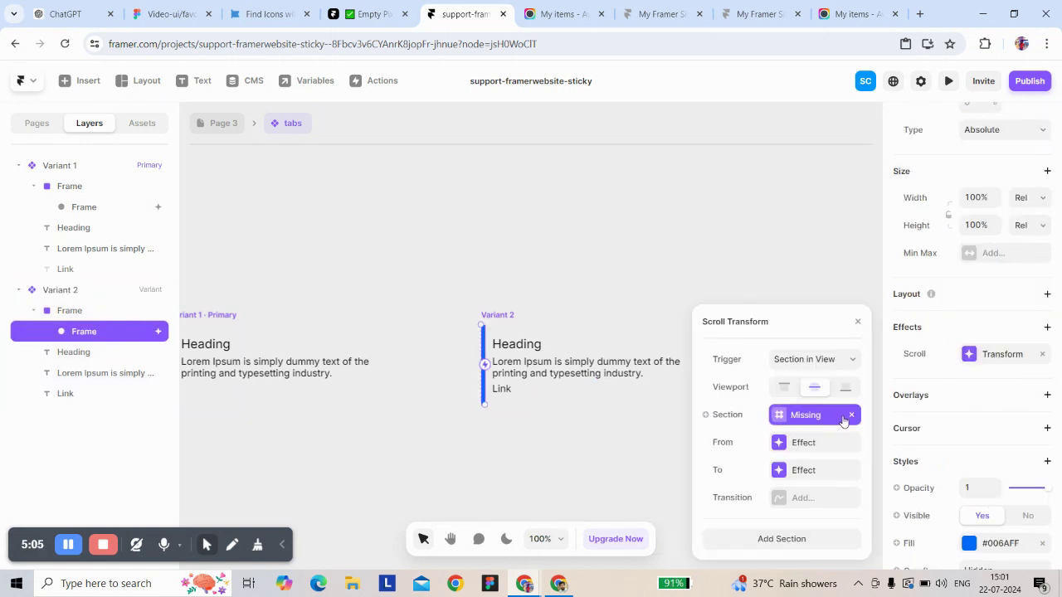
pyautogui.click(850, 416)
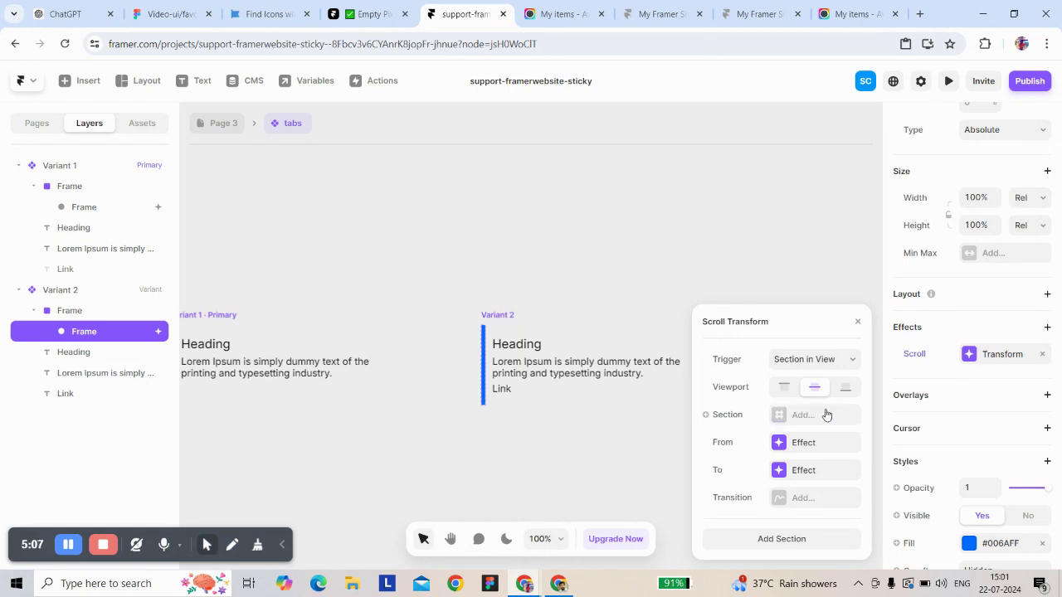
pyautogui.click(790, 363)
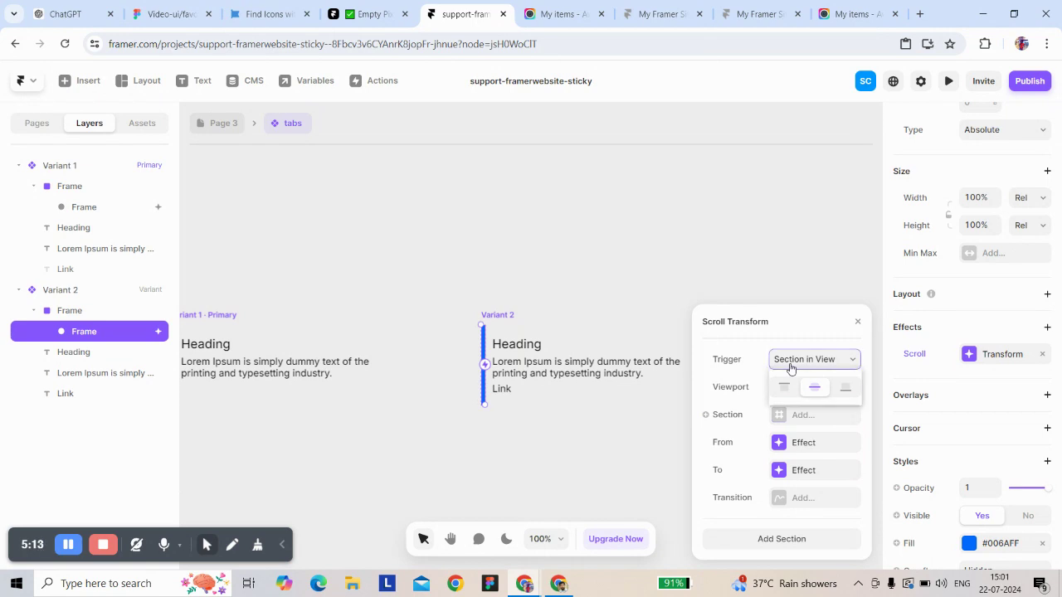
pyautogui.click(797, 365)
pyautogui.click(797, 365)
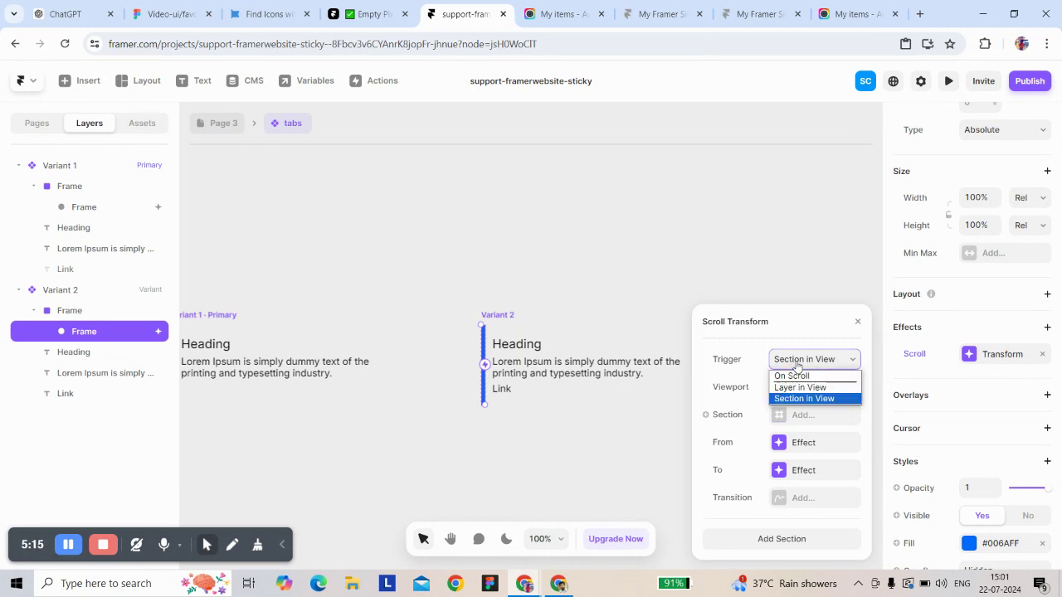
pyautogui.click(784, 361)
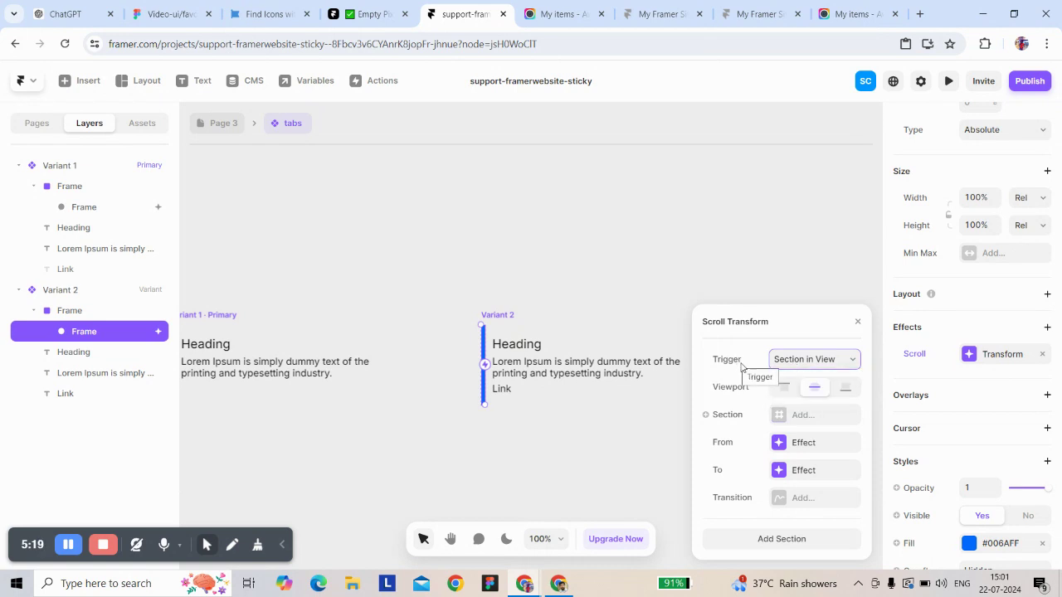
# Step: Set the scroll transform's From effect to a Y offset of -118 and check the To effect's values
pyautogui.click(792, 443)
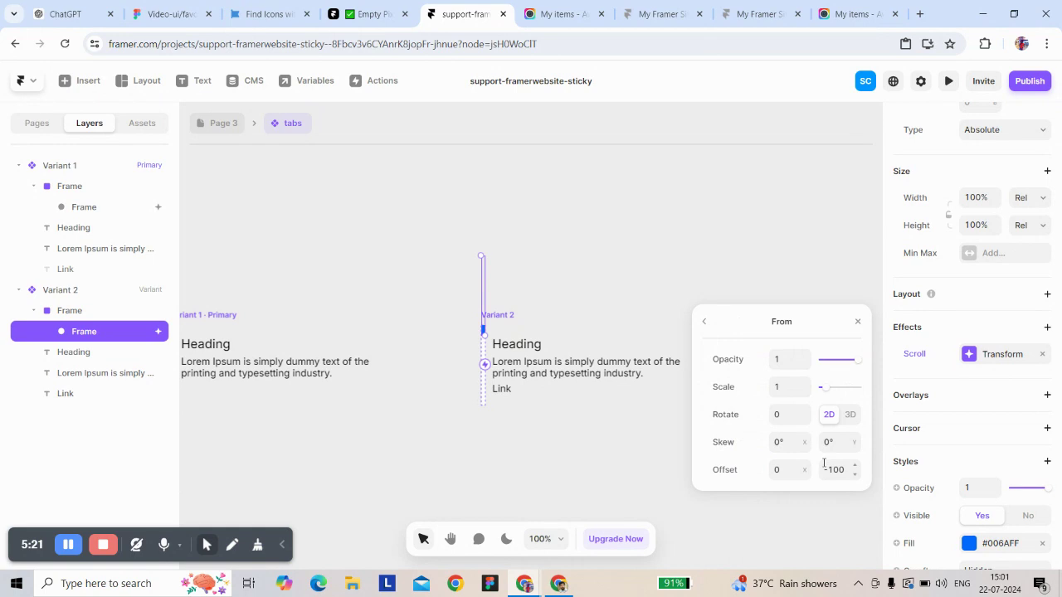
pyautogui.click(831, 471)
pyautogui.press('Down')
pyautogui.press('Down')
pyautogui.press('Down')
pyautogui.press('Down')
pyautogui.press('Down')
pyautogui.press('Down')
pyautogui.press('Down')
pyautogui.press('Down')
pyautogui.press('Down')
pyautogui.press('Down')
pyautogui.press('Down')
pyautogui.press('Down')
pyautogui.press('Down')
pyautogui.press('Down')
pyautogui.press('Down')
pyautogui.press('Down')
pyautogui.press('Down')
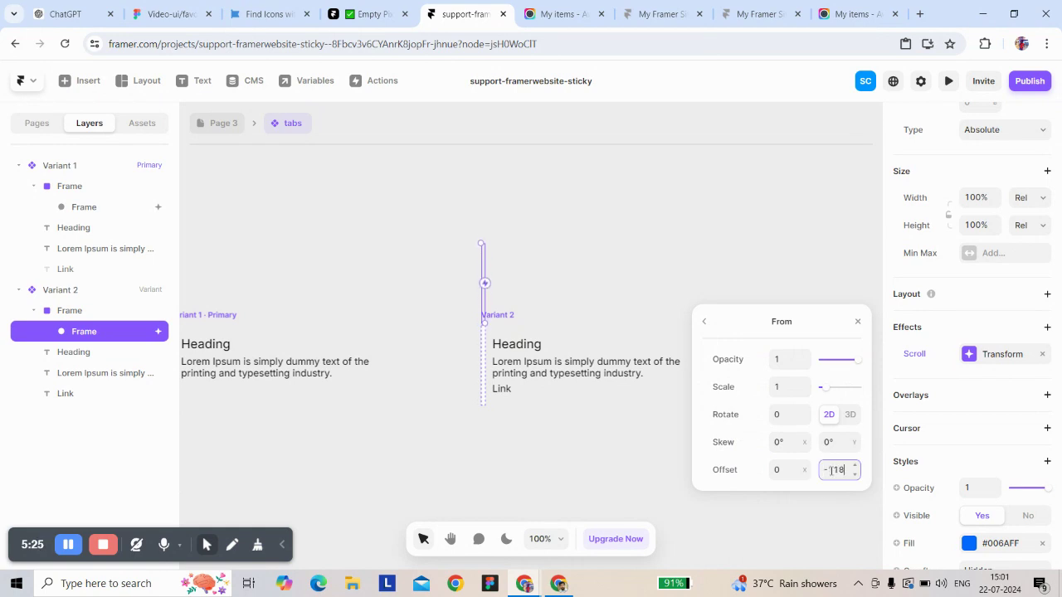
pyautogui.click(706, 323)
pyautogui.click(803, 469)
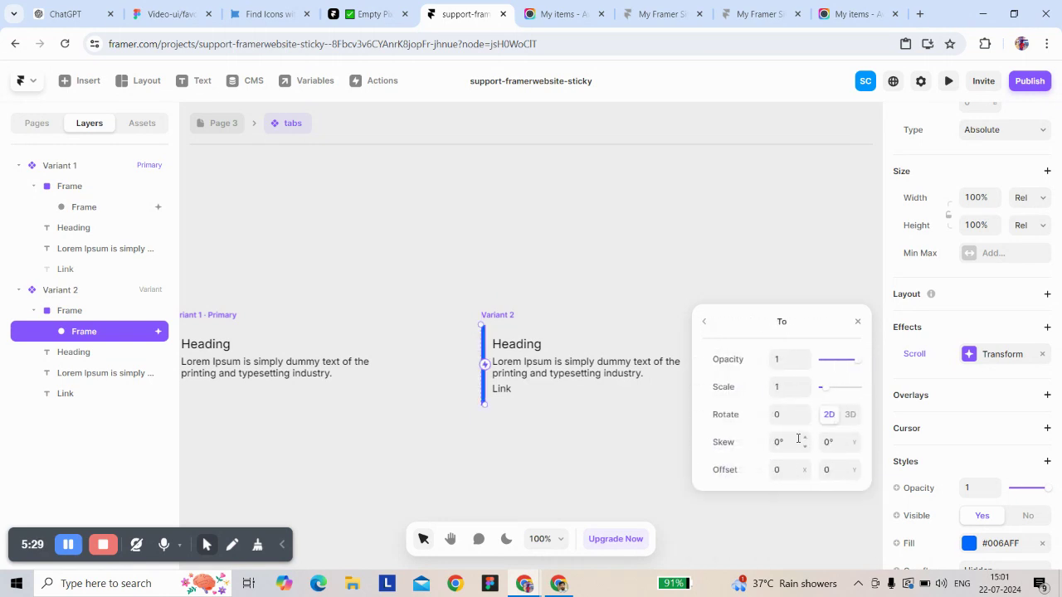
pyautogui.click(704, 323)
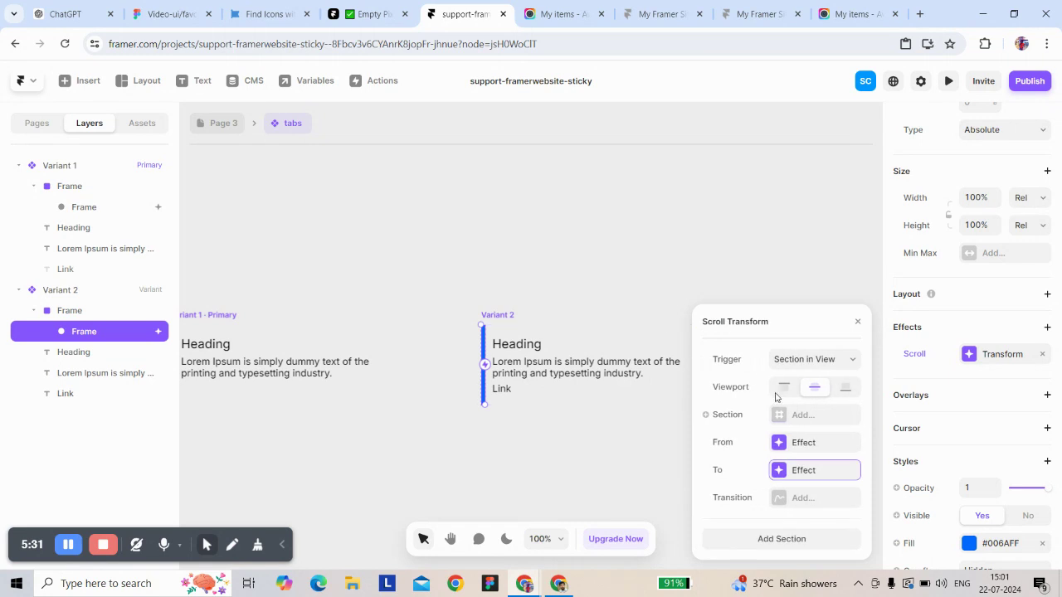
# Step: Create a Scroll Section variable for the scroll transform's section and close the effect settings
pyautogui.click(730, 415)
pyautogui.click(741, 437)
pyautogui.click(685, 380)
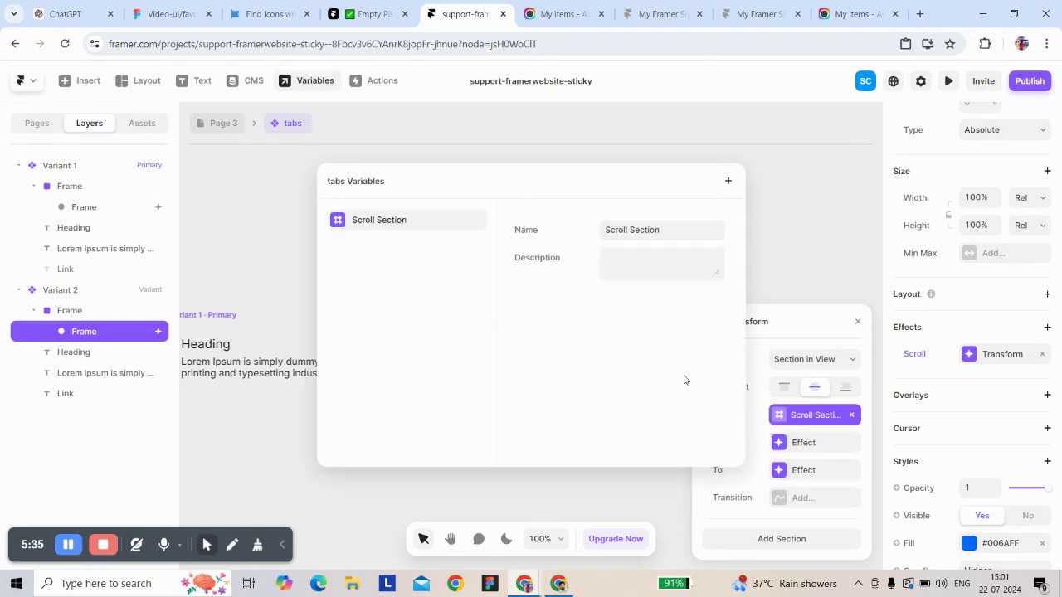
pyautogui.click(752, 455)
pyautogui.click(858, 322)
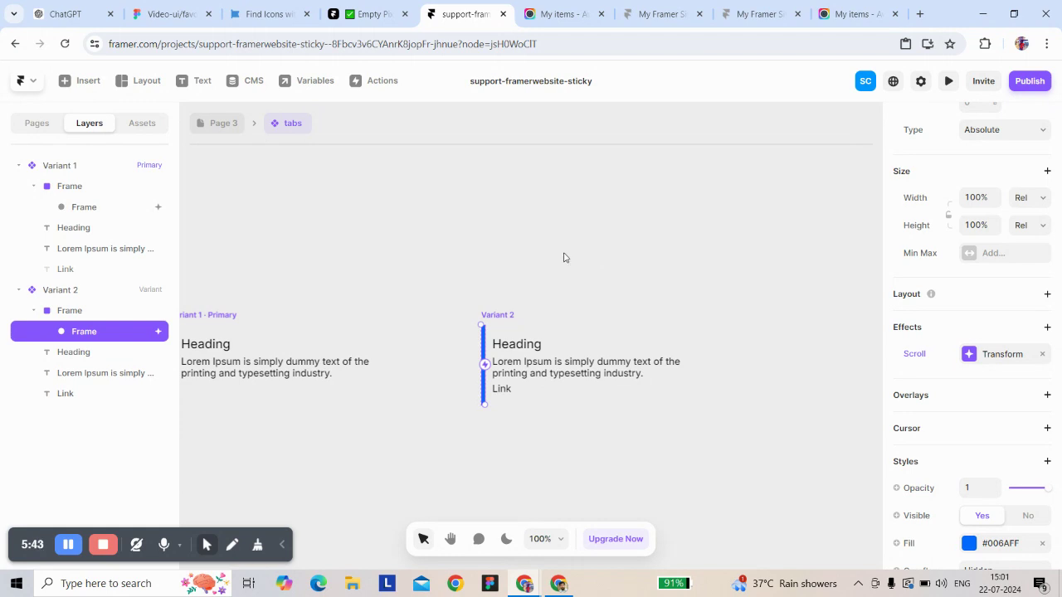
# Step: Return to Page 3 and move the tabs component into the left stack below the Design heading
pyautogui.click(216, 125)
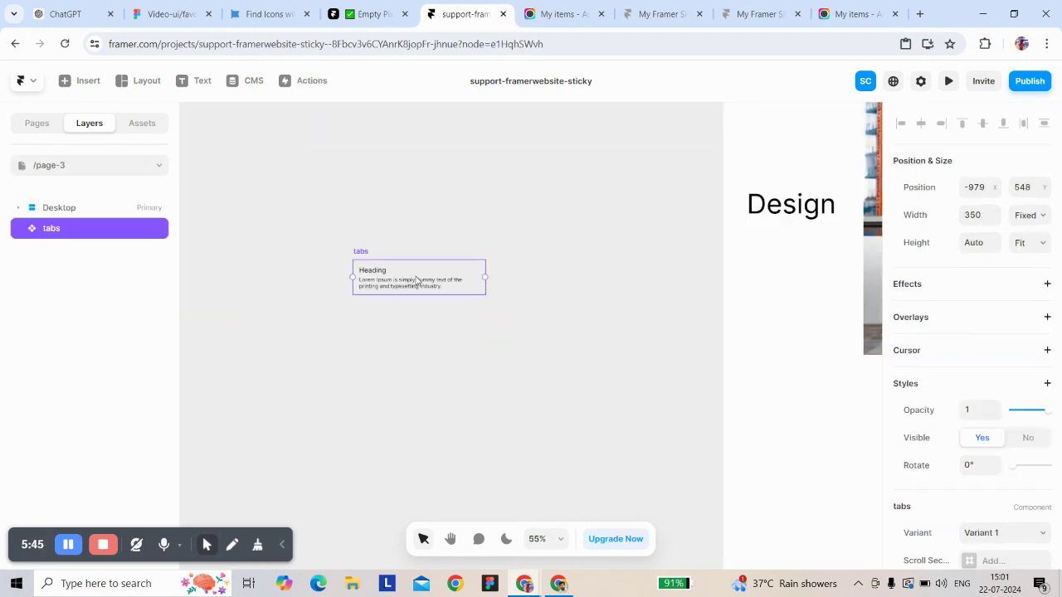
pyautogui.click(743, 271)
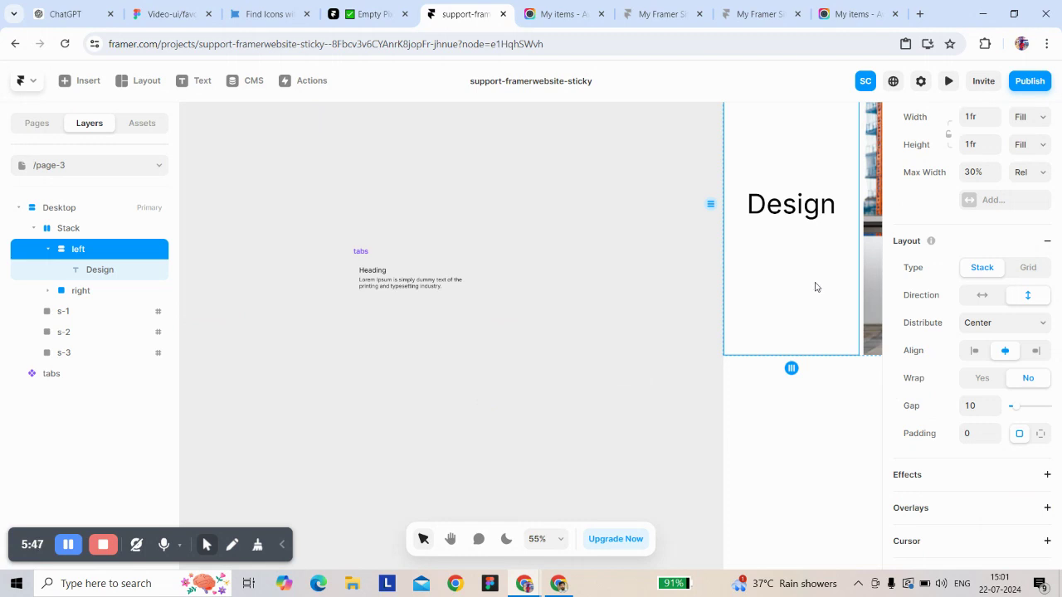
pyautogui.doubleClick(399, 275)
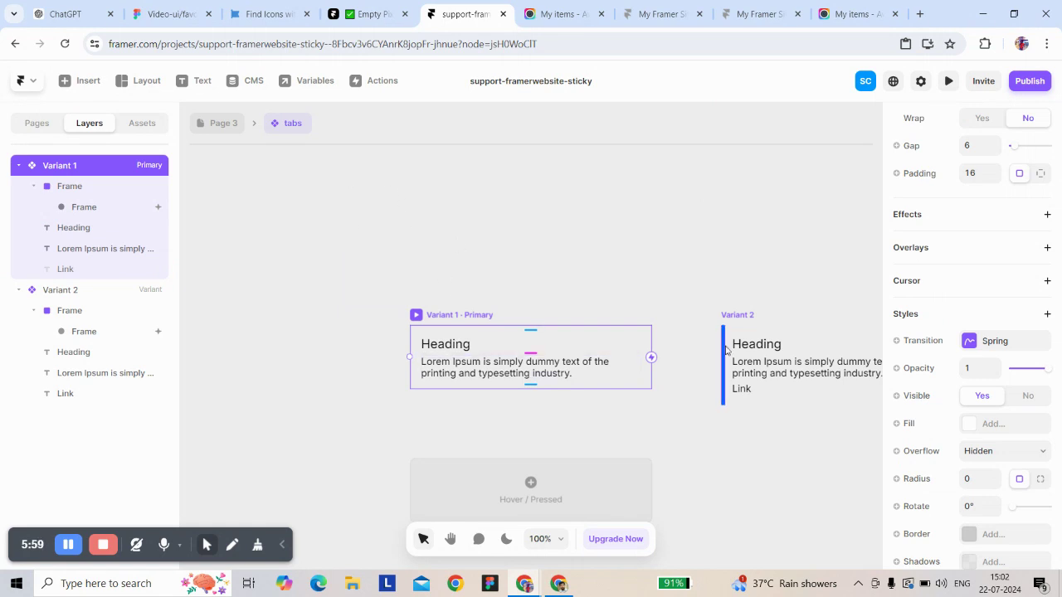
pyautogui.click(214, 125)
pyautogui.moveTo(380, 279); pyautogui.dragTo(766, 271)
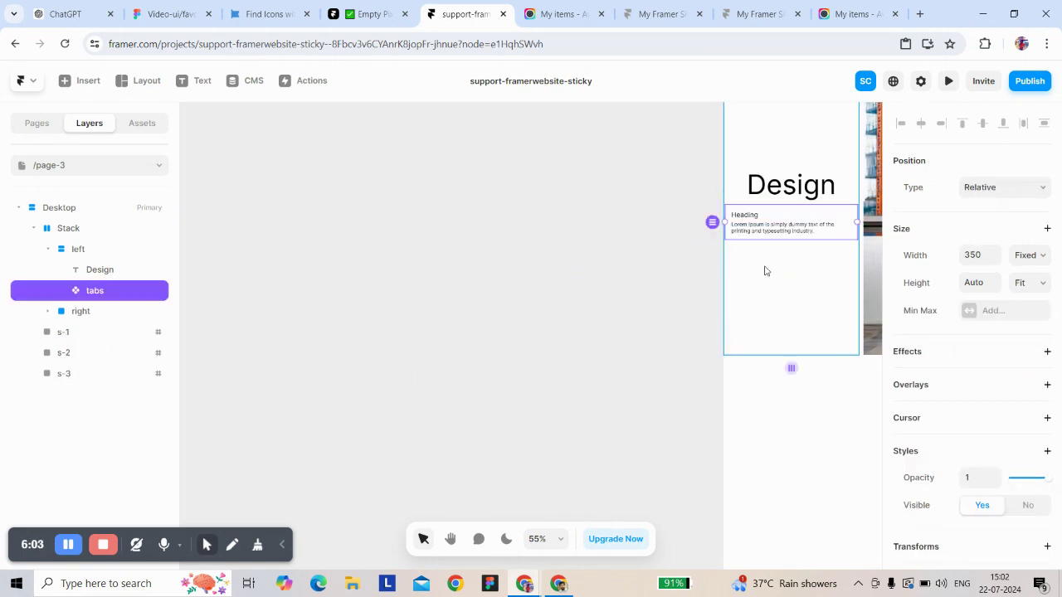
# Step: Duplicate the tabs instance twice and wrap all three instances in a stack
pyautogui.hotkey('ctrl', 'd')
pyautogui.hotkey('ctrl', 'd')
pyautogui.hscroll(2, 598, 205)
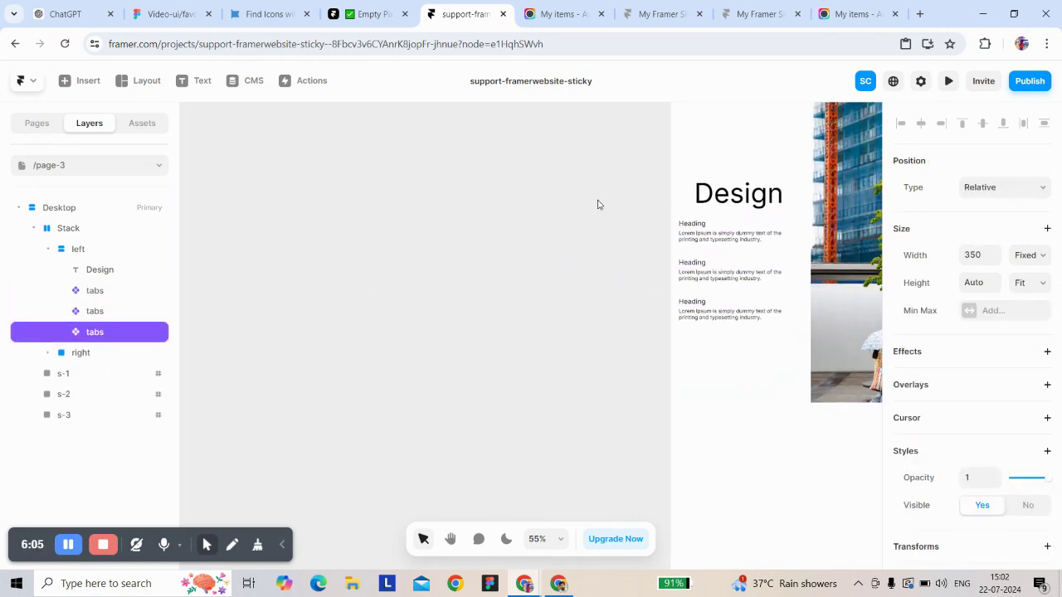
pyautogui.hscroll(3, 598, 204)
pyautogui.click(587, 232)
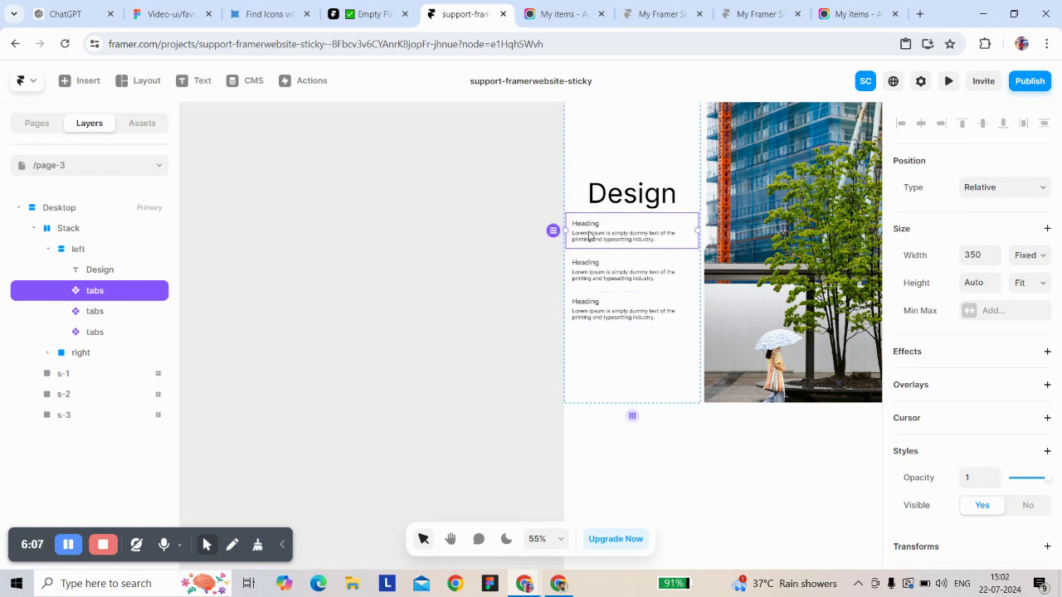
pyautogui.keyDown('shift'); pyautogui.click(600, 273); pyautogui.keyUp('shift')
pyautogui.keyDown('shift'); pyautogui.click(607, 303); pyautogui.keyUp('shift')
pyautogui.hotkey('ctrl', 'Return')
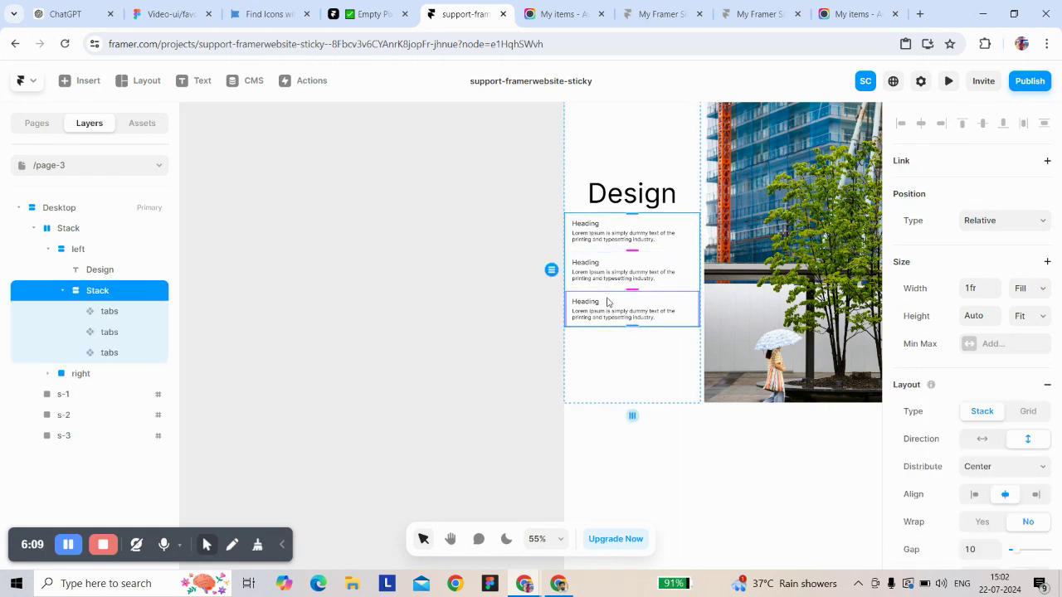
# Step: Set the maximum width of the left stack to 35%
pyautogui.scroll(1, 596, 267)
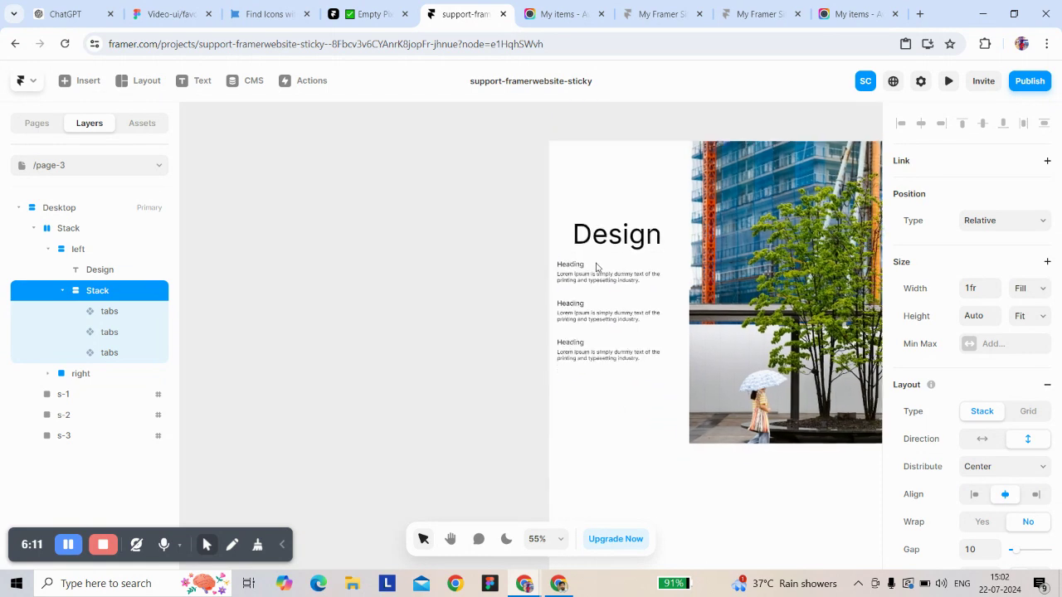
pyautogui.click(650, 206)
pyautogui.scroll(1, 967, 233)
pyautogui.click(966, 235)
pyautogui.scroll(-2, 963, 235)
pyautogui.write('35')
pyautogui.press('Return')
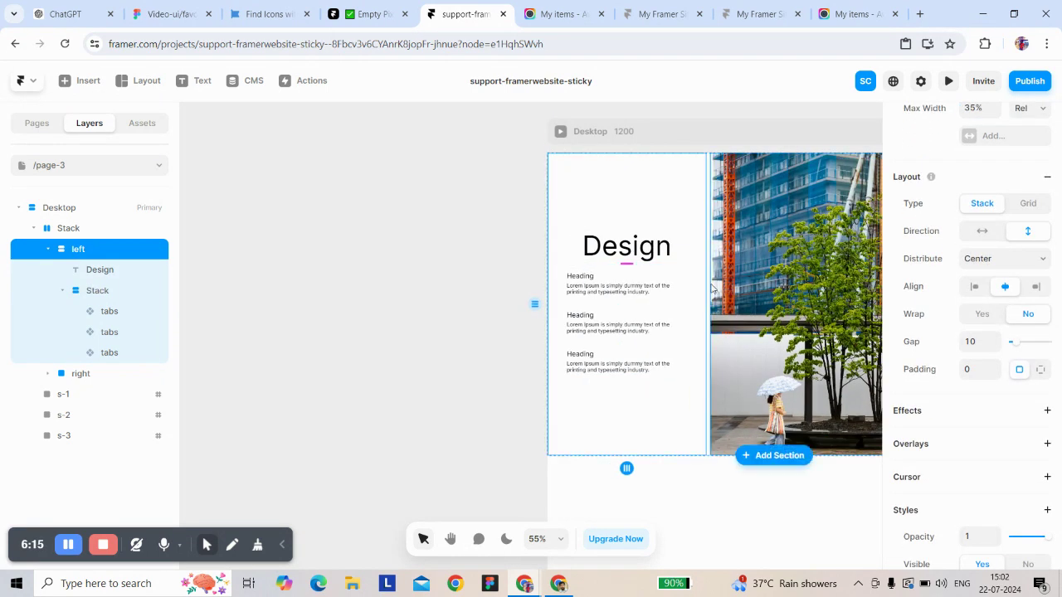
# Step: Left-align the contents of the left stack and of its nested tabs stack
pyautogui.scroll(1, 440, 274)
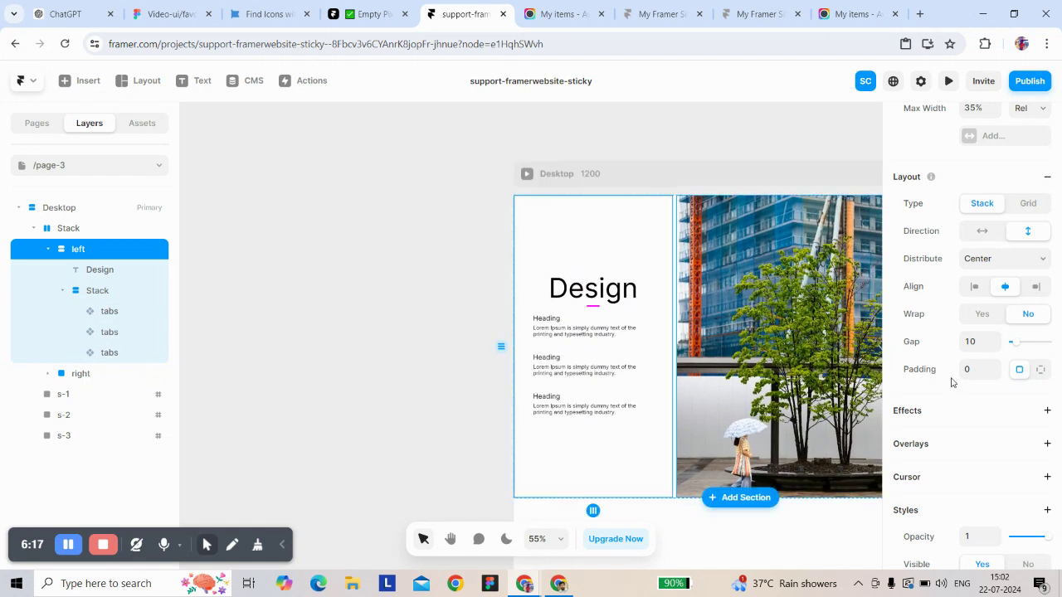
pyautogui.click(971, 289)
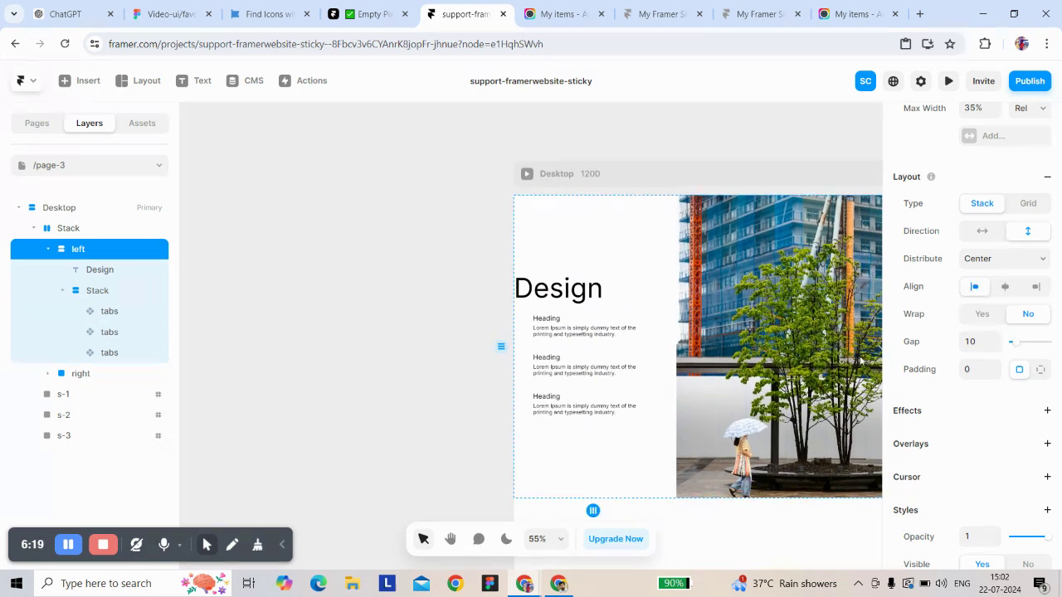
pyautogui.click(522, 338)
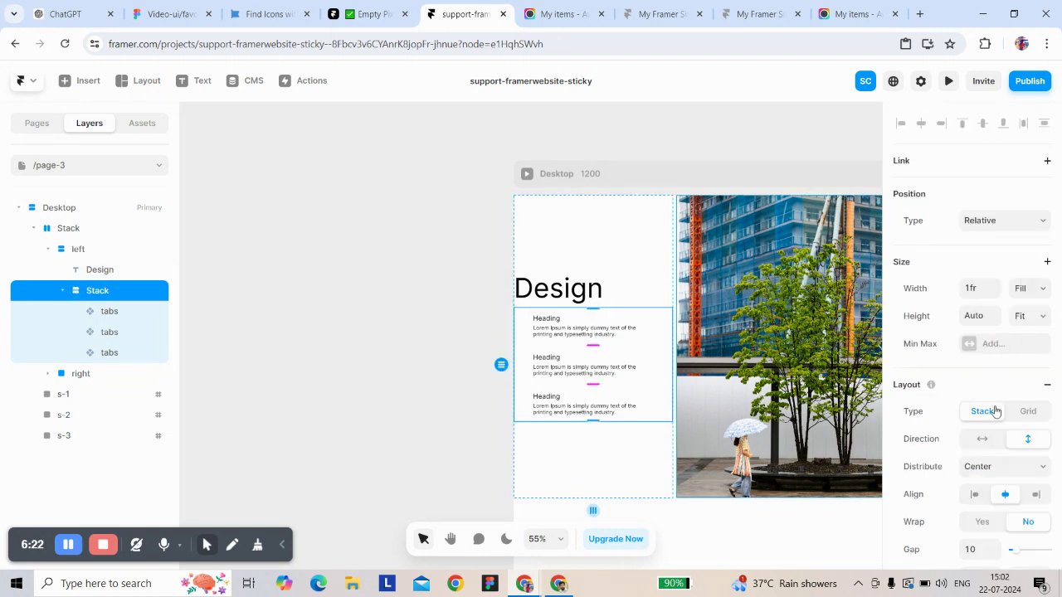
# Step: Give the left stack individual padding values with 24 on the left side only
pyautogui.click(600, 235)
pyautogui.scroll(-3, 1001, 437)
pyautogui.click(1040, 331)
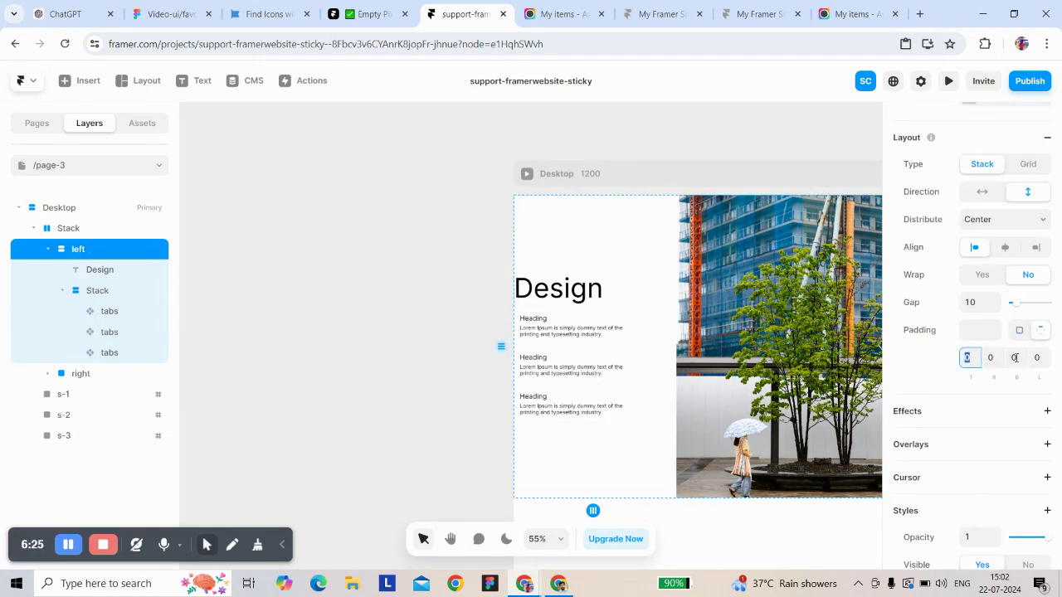
pyautogui.click(1039, 358)
pyautogui.write('32')
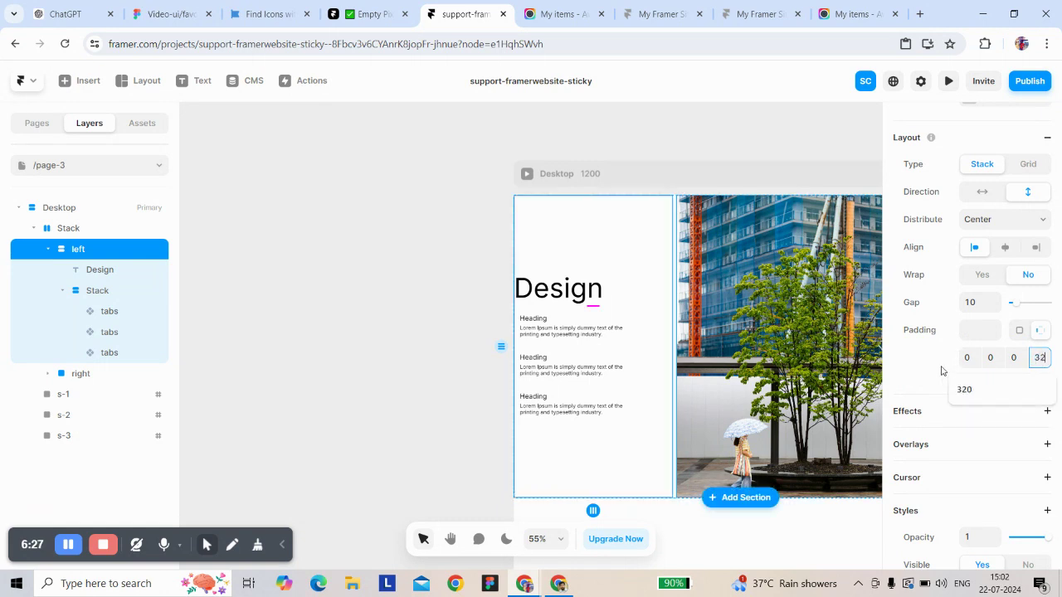
pyautogui.press('Return')
pyautogui.click(1037, 359)
pyautogui.write('34')
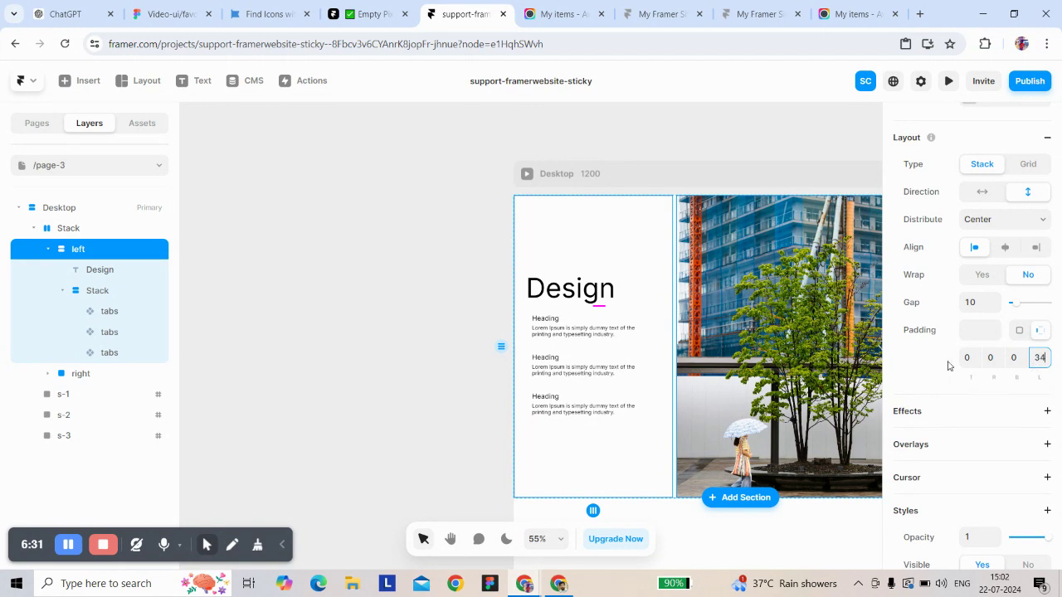
pyautogui.write('3')
pyautogui.write('24')
pyautogui.click(448, 331)
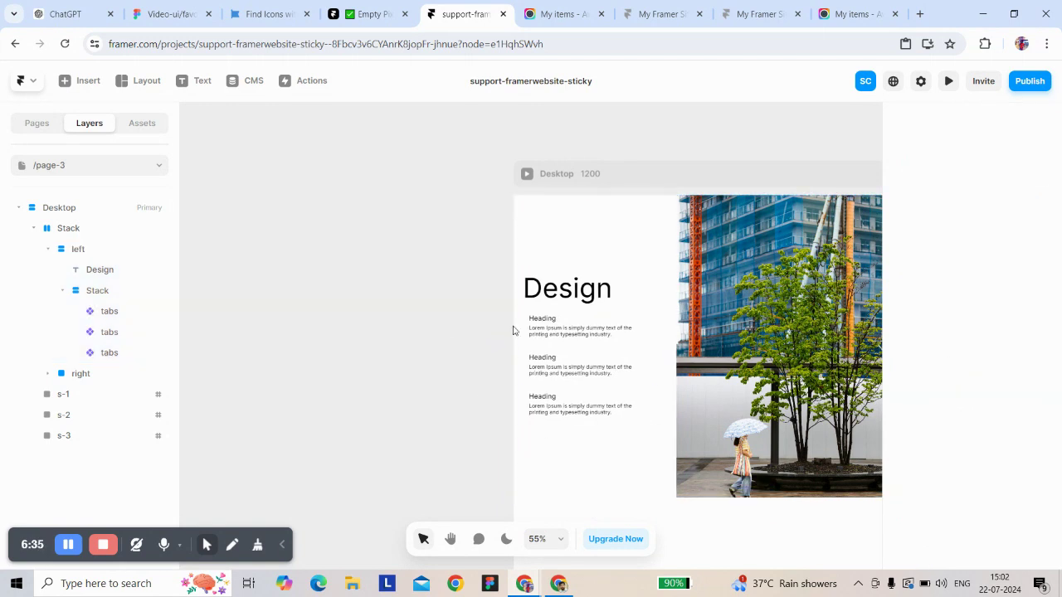
# Step: Set the main Stack's position type to Sticky and its height to 100vh
pyautogui.scroll(-3, 538, 376)
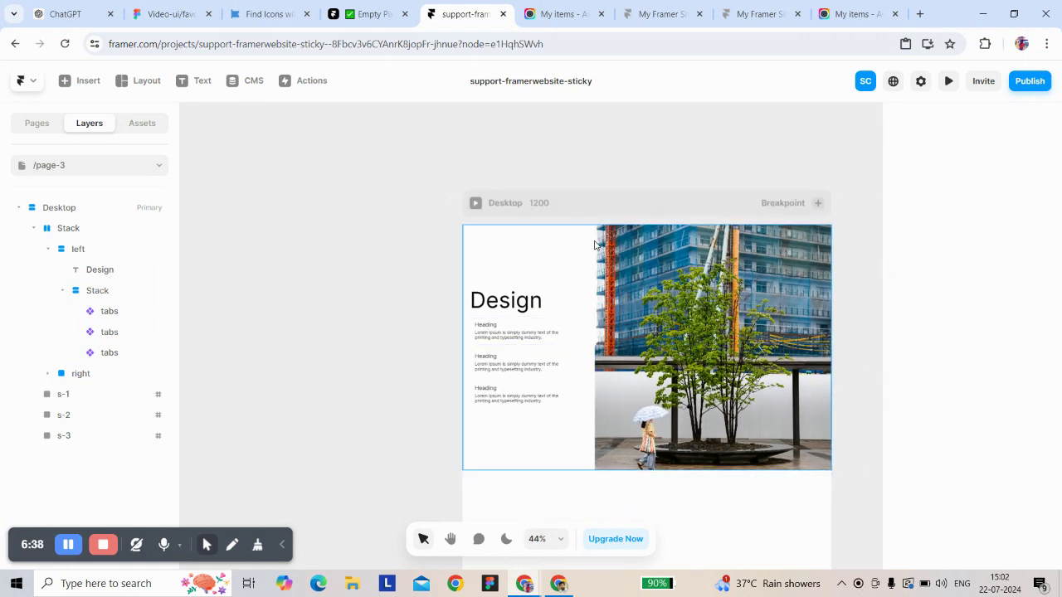
pyautogui.click(167, 227)
pyautogui.click(33, 230)
pyautogui.click(980, 222)
pyautogui.click(977, 270)
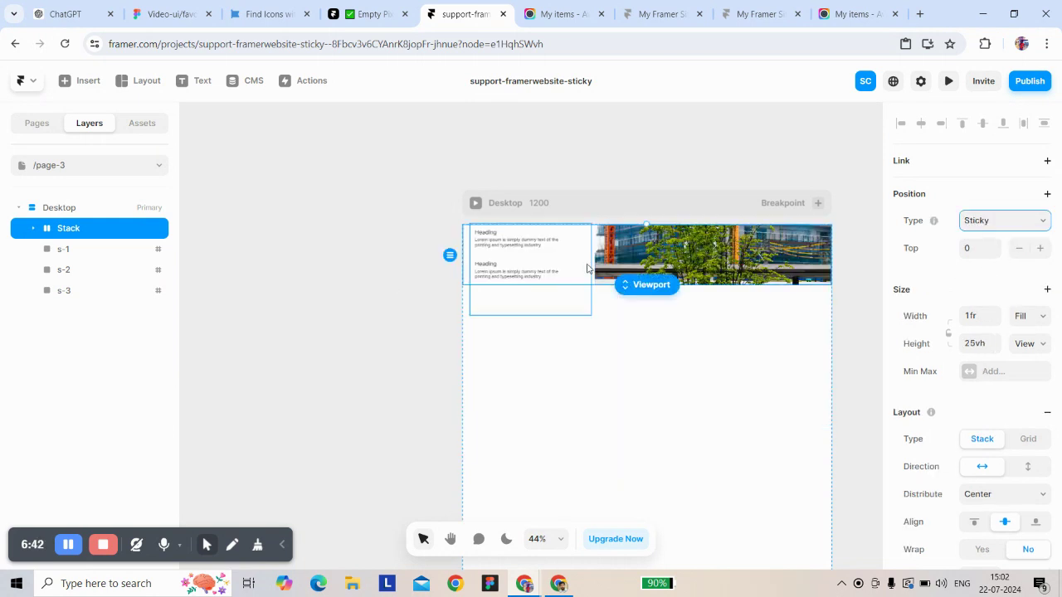
pyautogui.click(986, 340)
pyautogui.write('100')
pyautogui.press('Return')
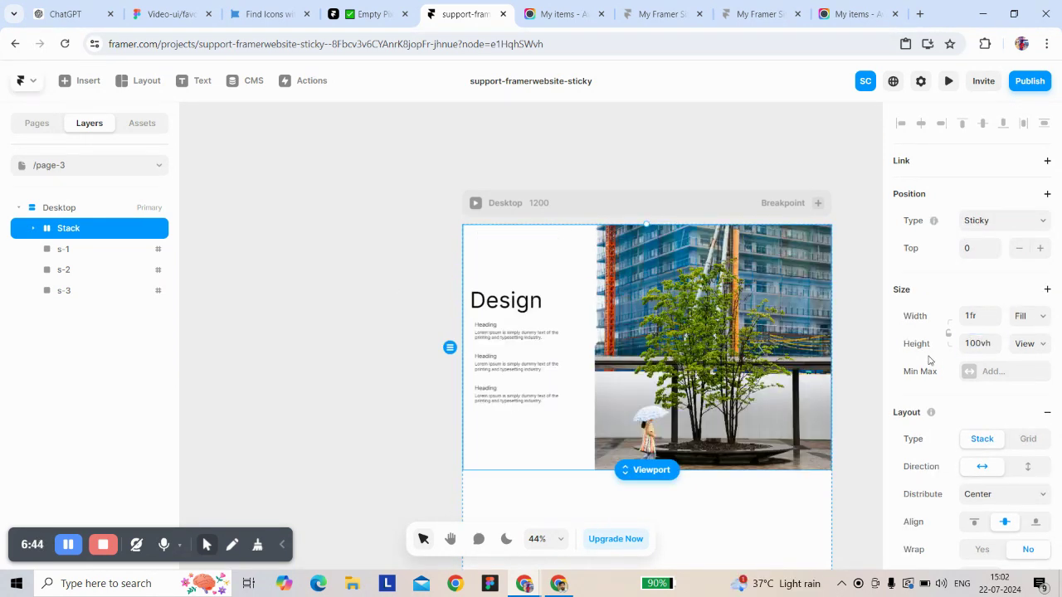
# Step: Turn the main Stack into a component named sticky-tabchange and add two more variants to it
pyautogui.rightClick(77, 233)
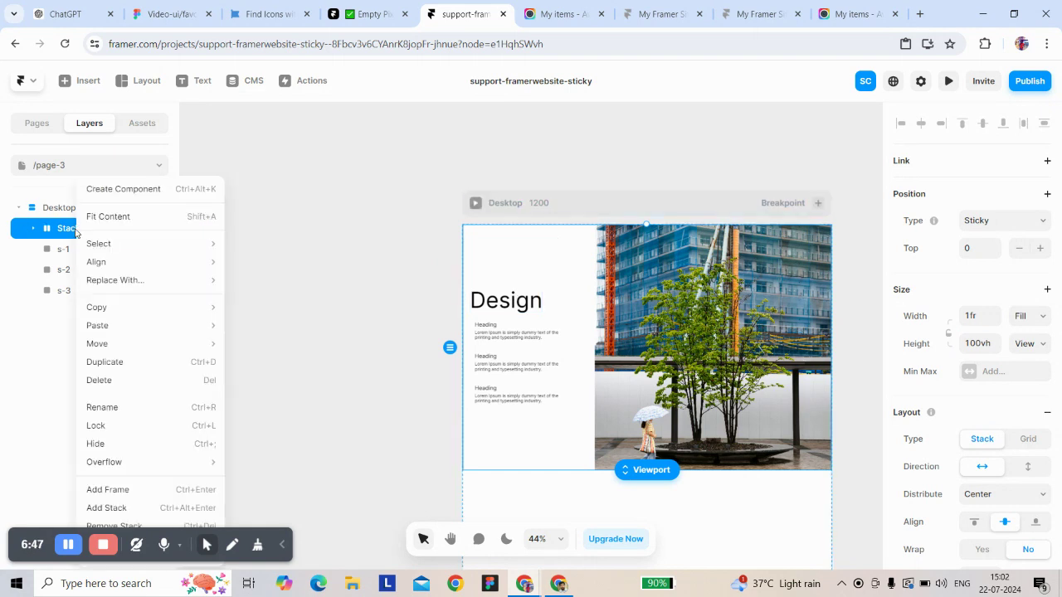
pyautogui.press('Escape')
pyautogui.hotkey('ctrl', 'alt', 'k')
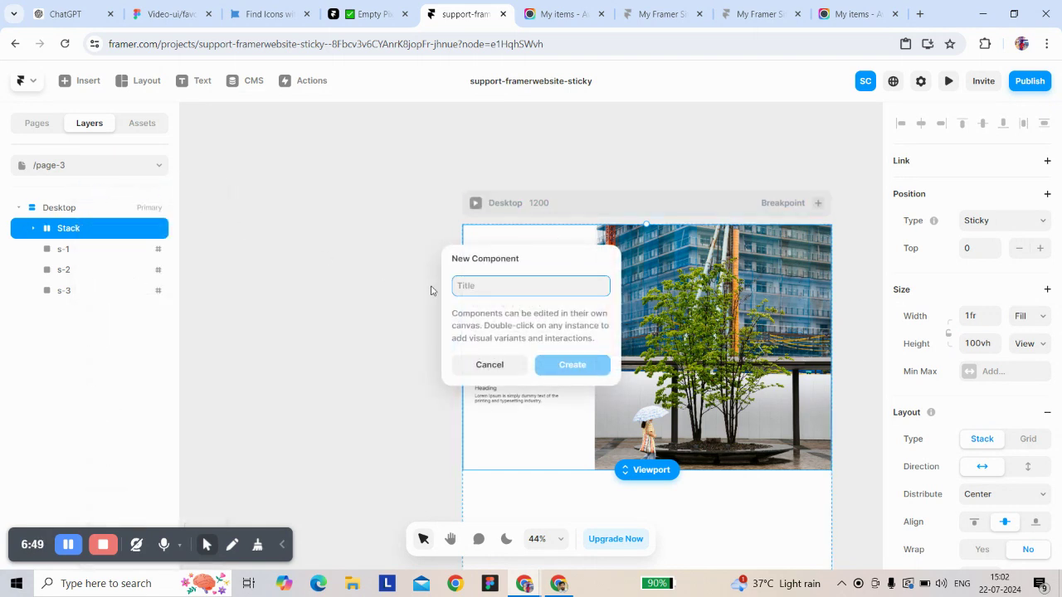
pyautogui.write('sticky-tabchange')
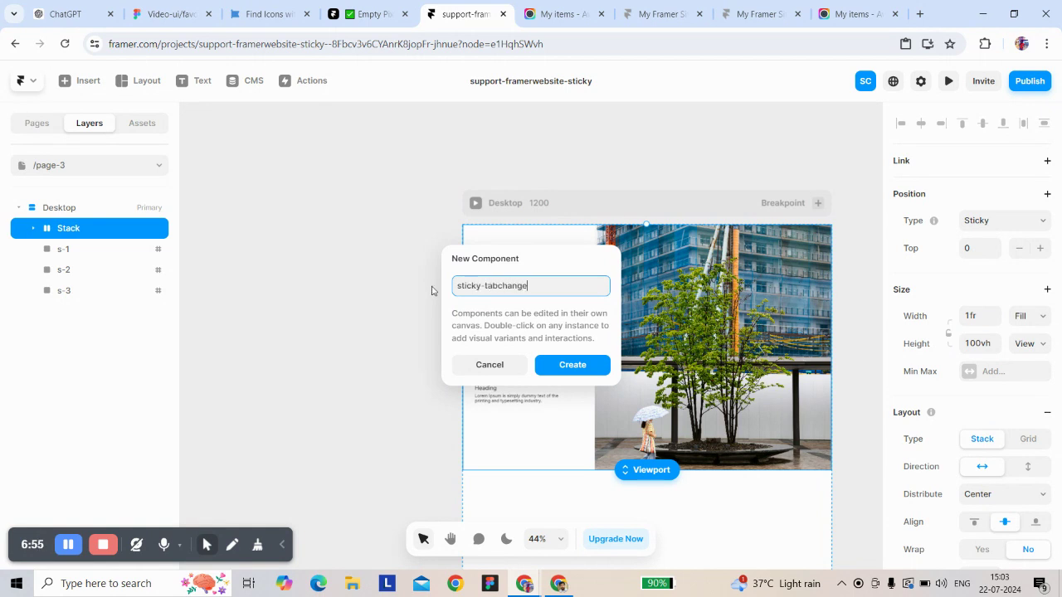
pyautogui.press('Return')
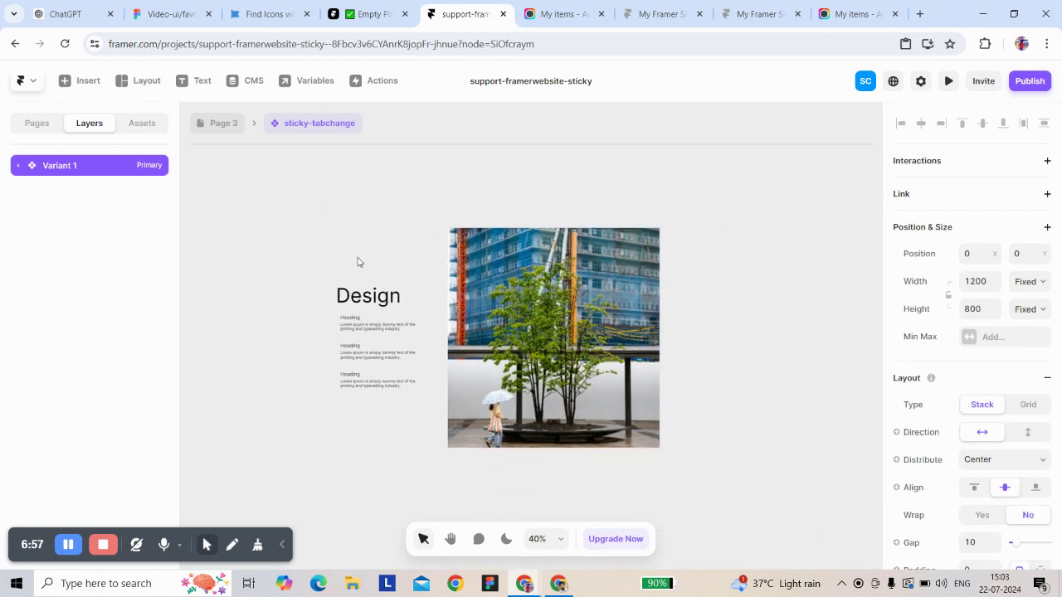
pyautogui.click(801, 327)
pyautogui.click(793, 335)
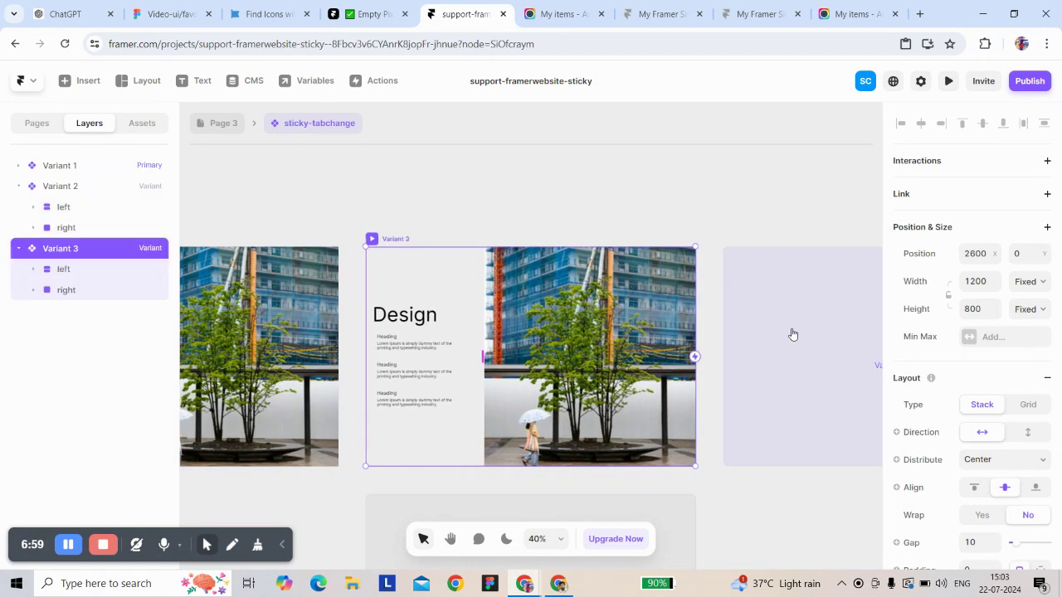
# Step: Set the opacity of img-1 in Variant 2 to 0
pyautogui.hscroll(-5, 793, 335)
pyautogui.scroll(-2, 426, 244)
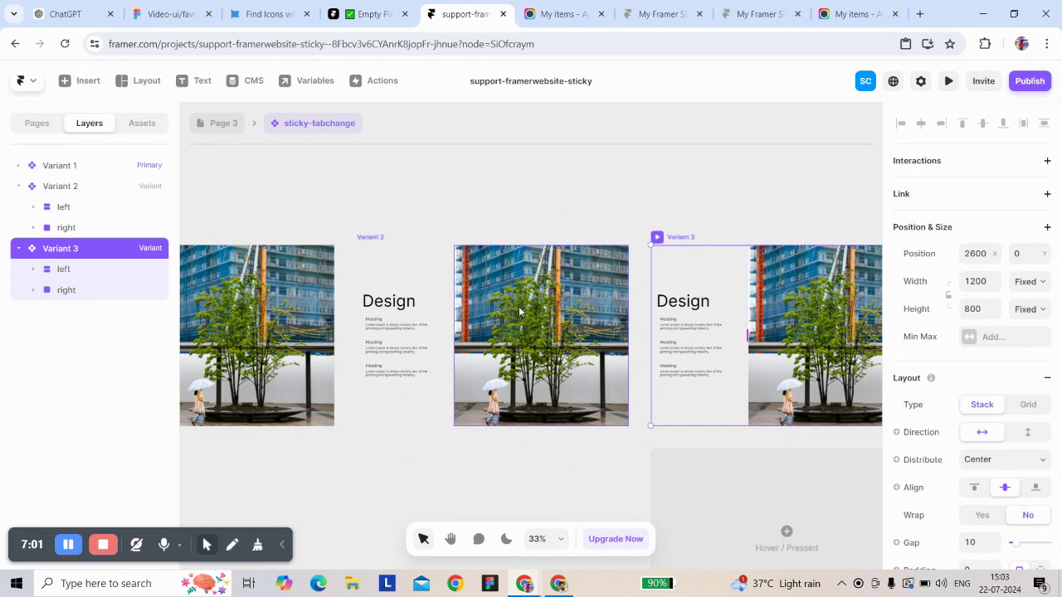
pyautogui.click(519, 311)
pyautogui.scroll(-2, 1004, 440)
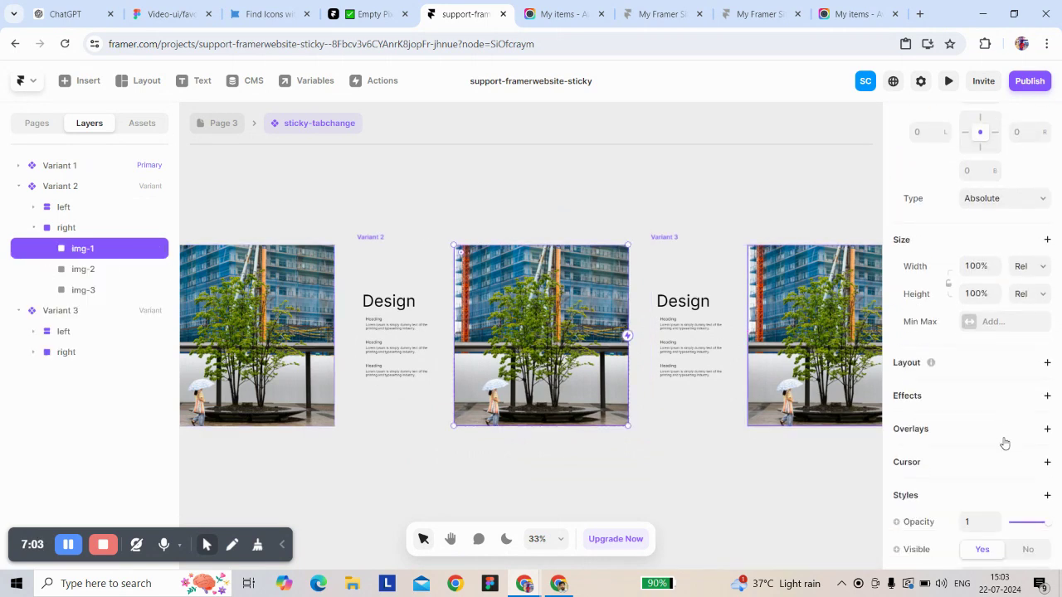
pyautogui.scroll(-1, 1004, 444)
pyautogui.moveTo(1049, 453); pyautogui.dragTo(1011, 453)
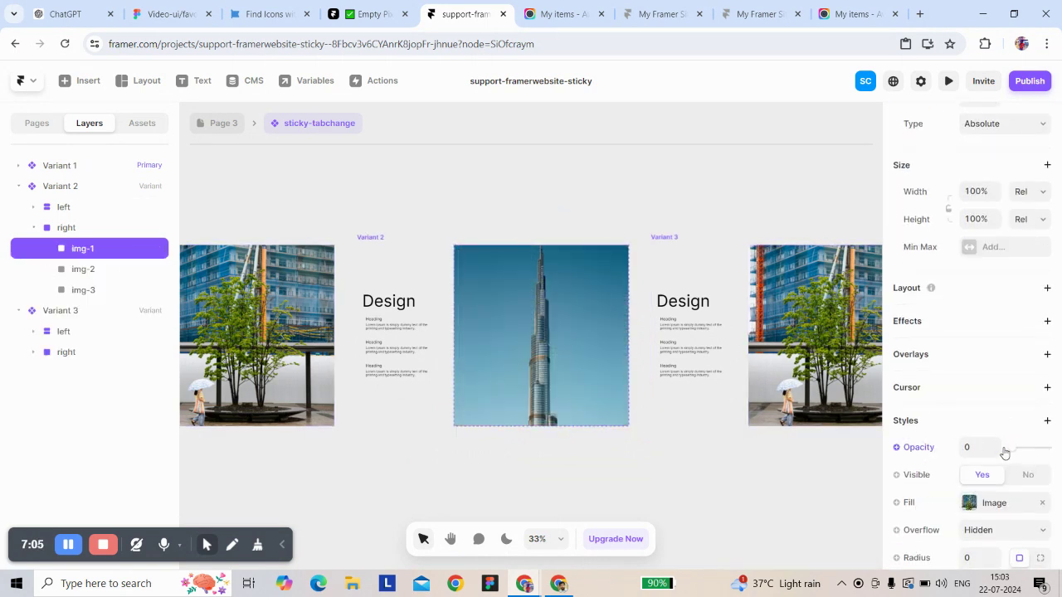
# Step: Set the opacity of both img-1 and img-2 in Variant 3 to 0
pyautogui.hscroll(3, 606, 329)
pyautogui.click(683, 335)
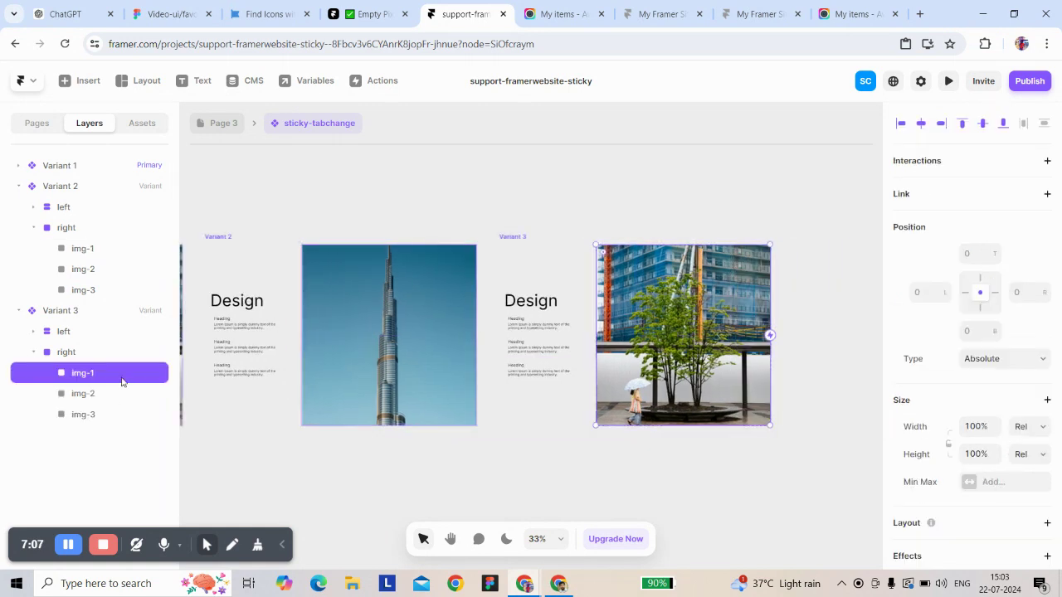
pyautogui.scroll(-3, 962, 432)
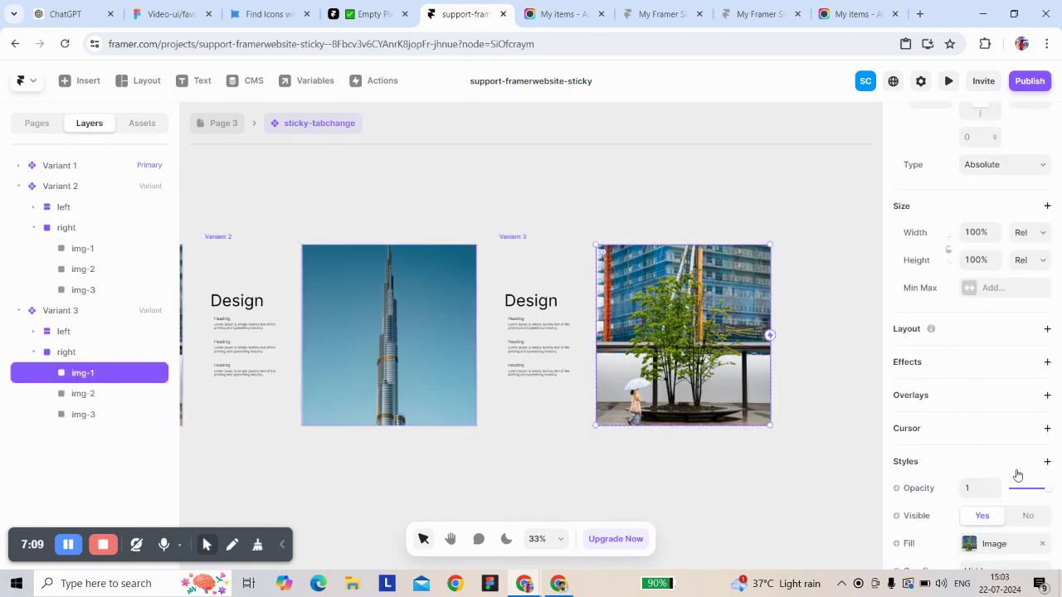
pyautogui.moveTo(1052, 496); pyautogui.dragTo(1009, 495)
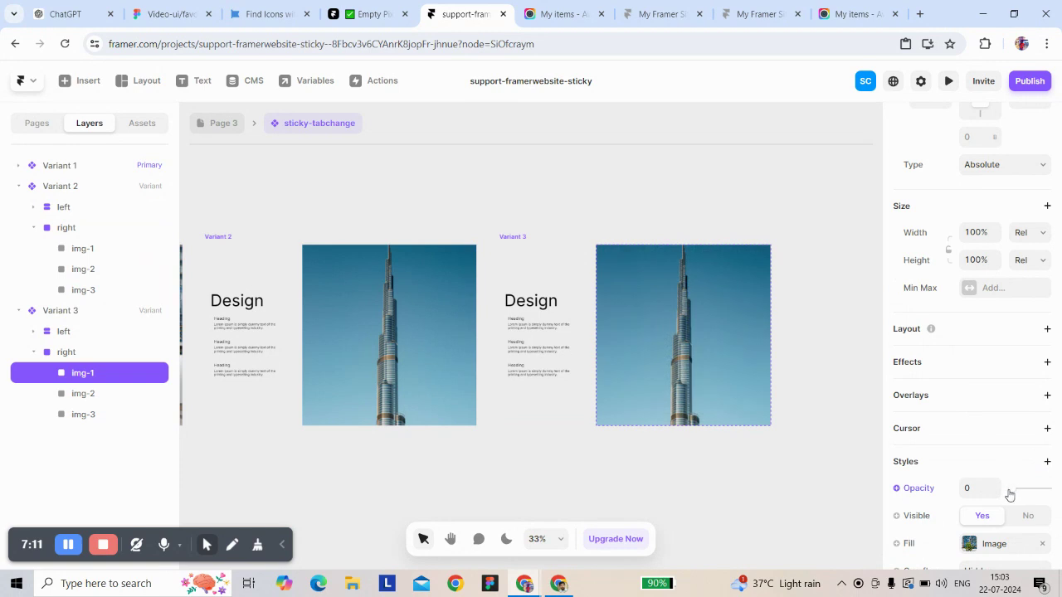
pyautogui.click(94, 402)
pyautogui.scroll(-3, 1007, 432)
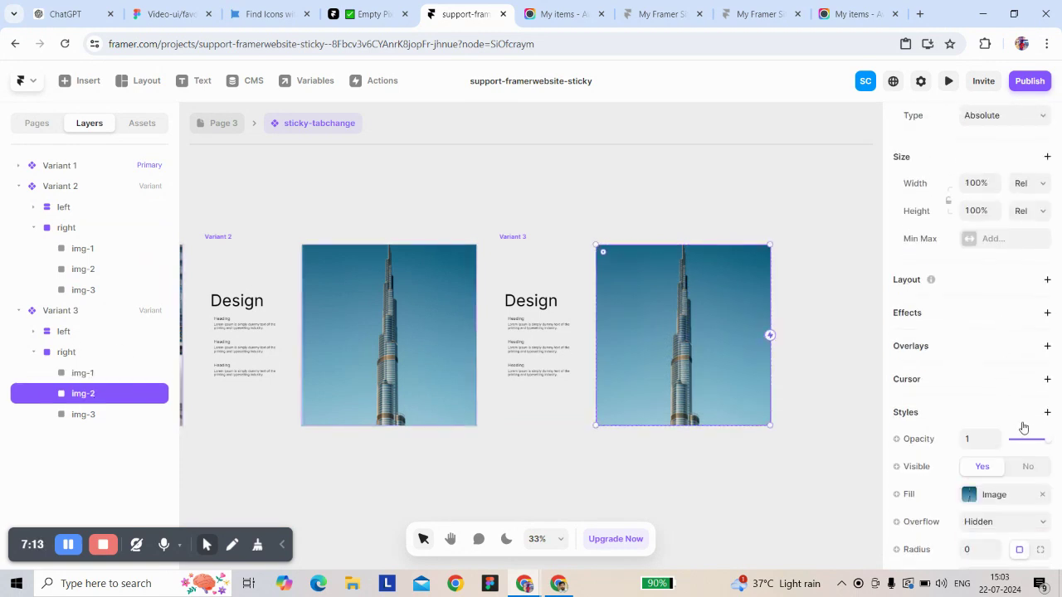
pyautogui.moveTo(1049, 447); pyautogui.dragTo(1008, 446)
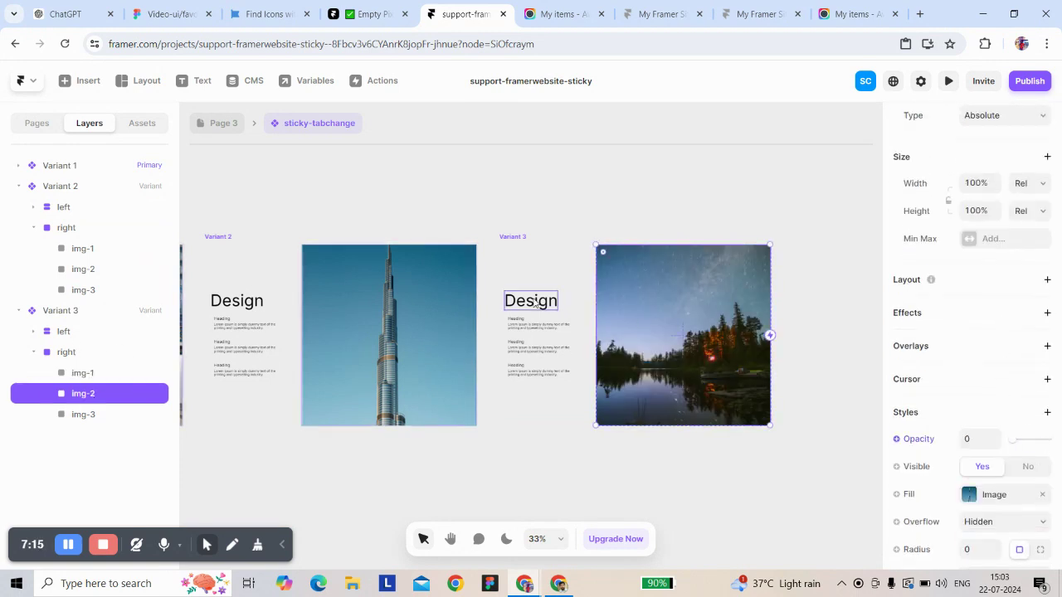
# Step: Return to Page 3 and give the sticky-tabchange component a scroll variant effect
pyautogui.scroll(-2, 771, 339)
pyautogui.scroll(-1, 525, 295)
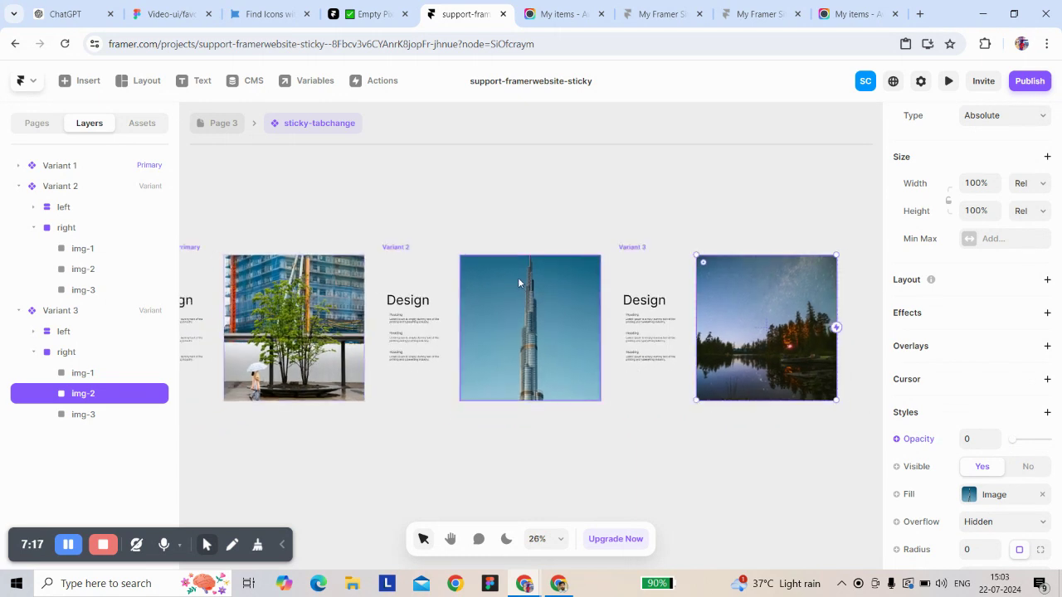
pyautogui.click(320, 193)
pyautogui.hscroll(-5, 319, 192)
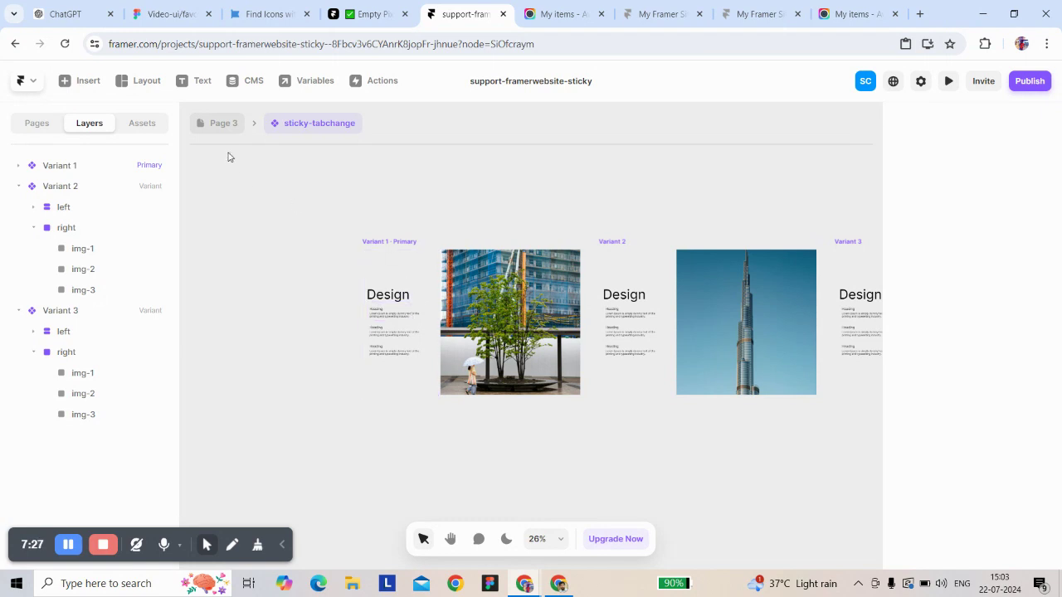
pyautogui.click(219, 125)
pyautogui.scroll(-3, 504, 346)
pyautogui.scroll(-2, 504, 346)
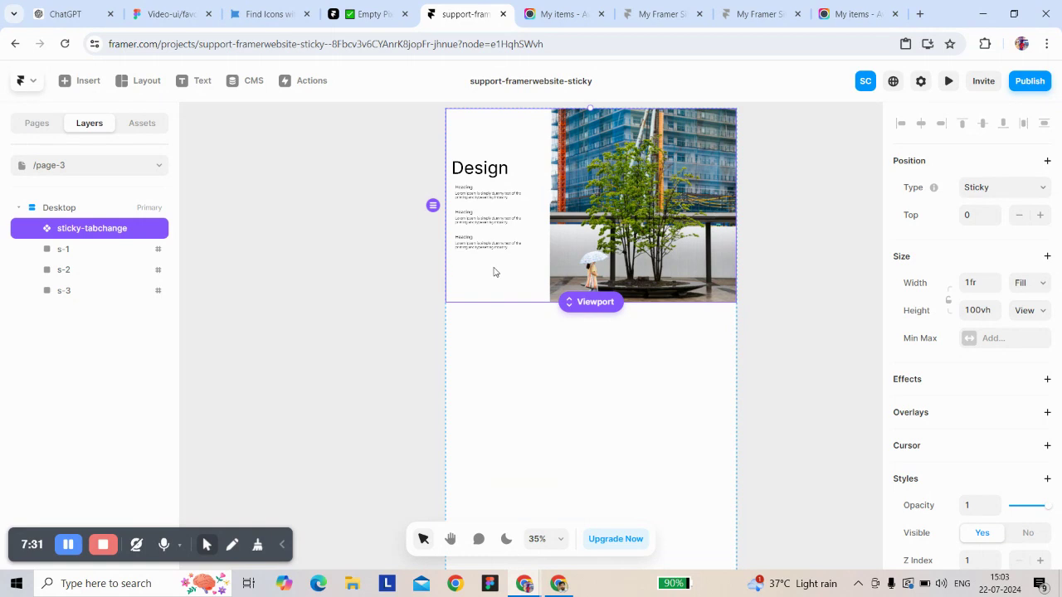
# Step: Open the sticky-tabchange component and create a variable for the scroll section of the first tab in Variant 1
pyautogui.doubleClick(559, 231)
pyautogui.scroll(-3, 941, 366)
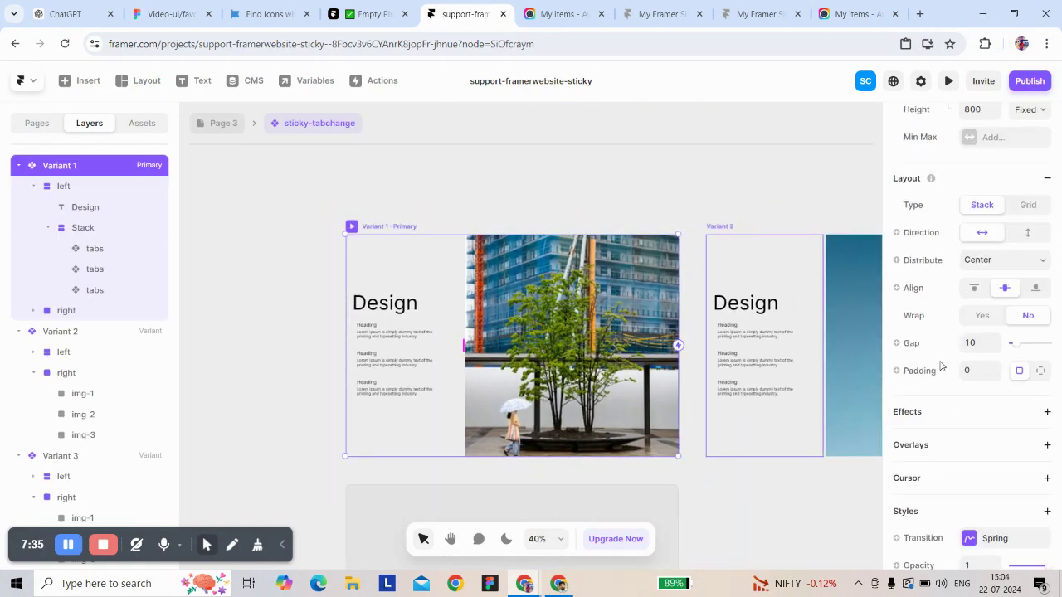
pyautogui.click(401, 335)
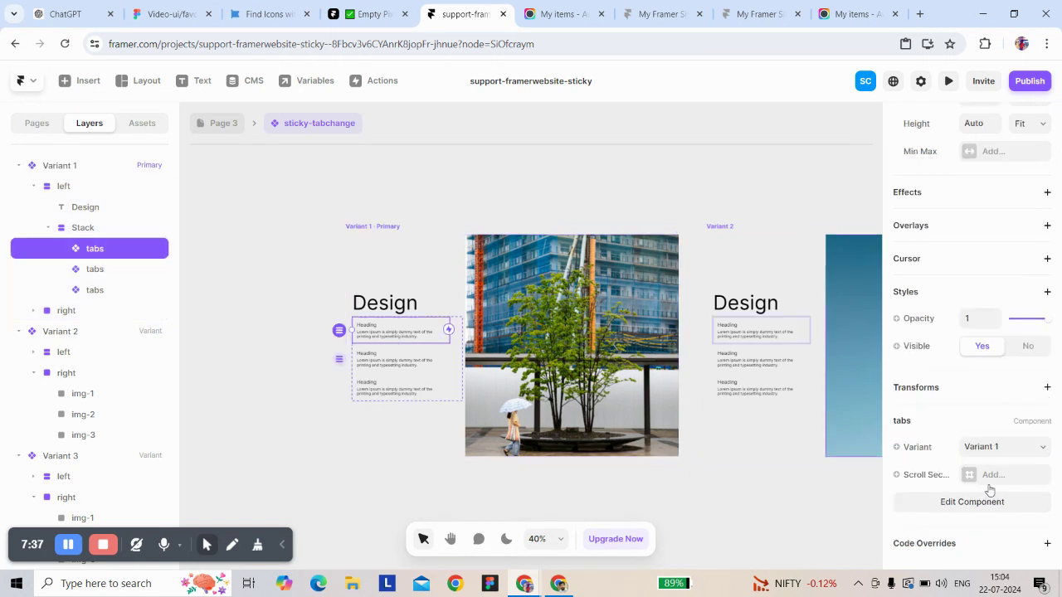
pyautogui.click(897, 474)
pyautogui.click(919, 502)
pyautogui.click(610, 325)
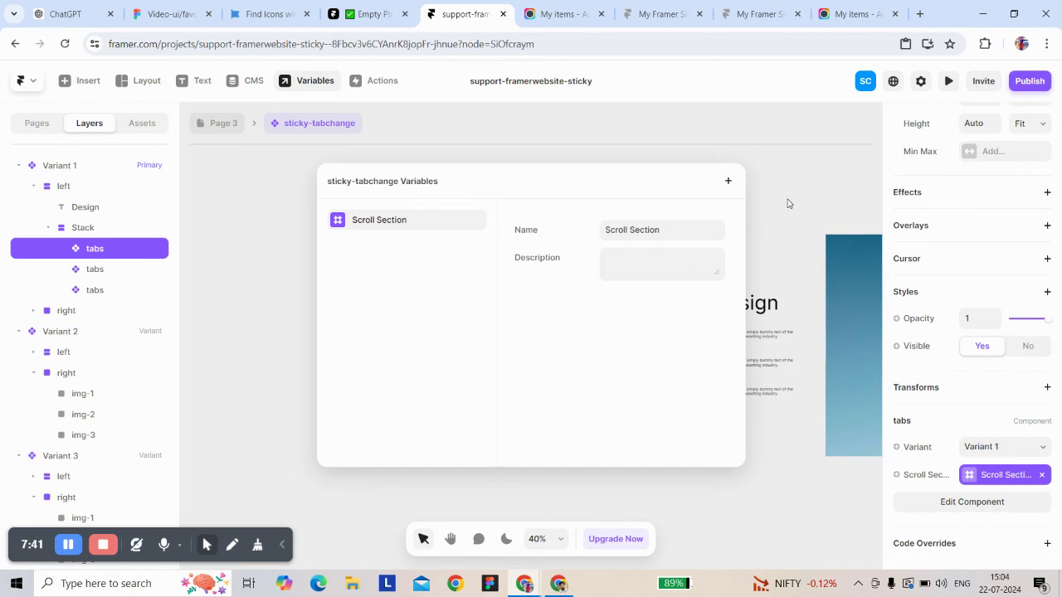
pyautogui.click(788, 201)
# Step: Create a separate variable for the scroll section of the second tab in Variant 1
pyautogui.click(400, 366)
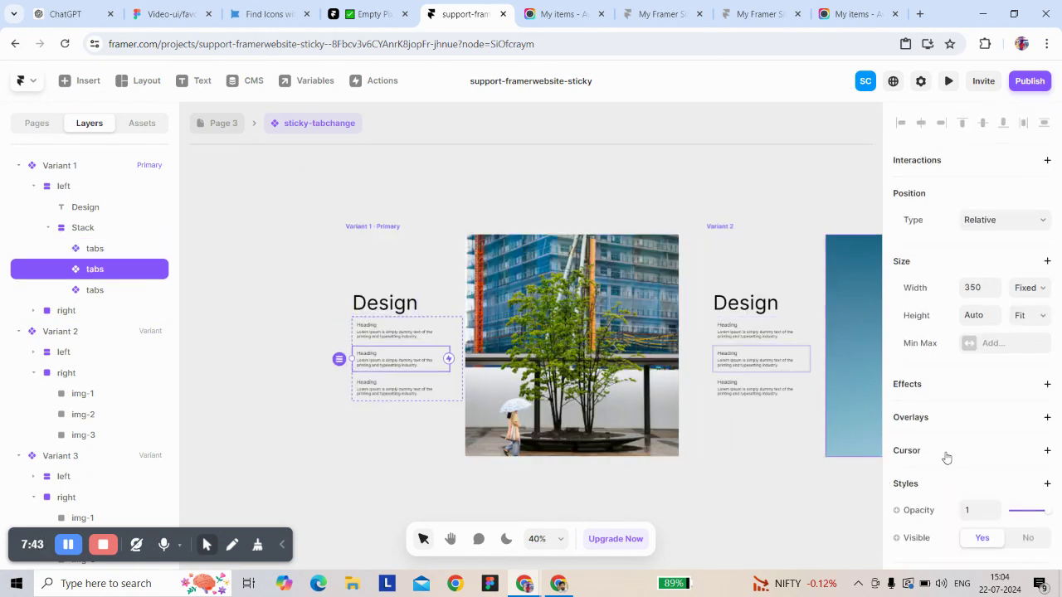
pyautogui.scroll(-2, 946, 457)
pyautogui.click(936, 476)
pyautogui.moveTo(946, 498)
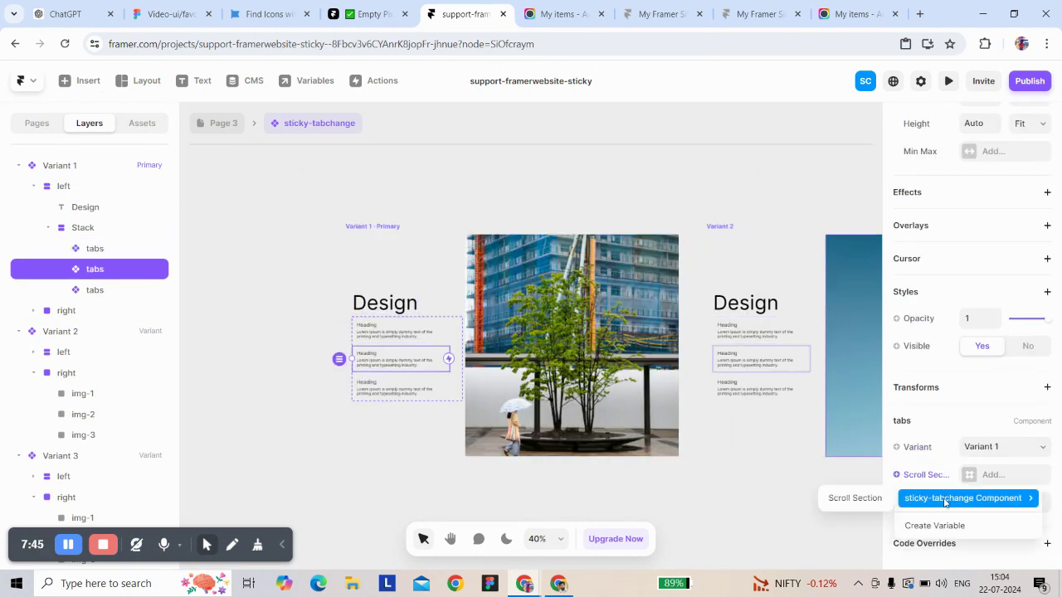
pyautogui.click(936, 526)
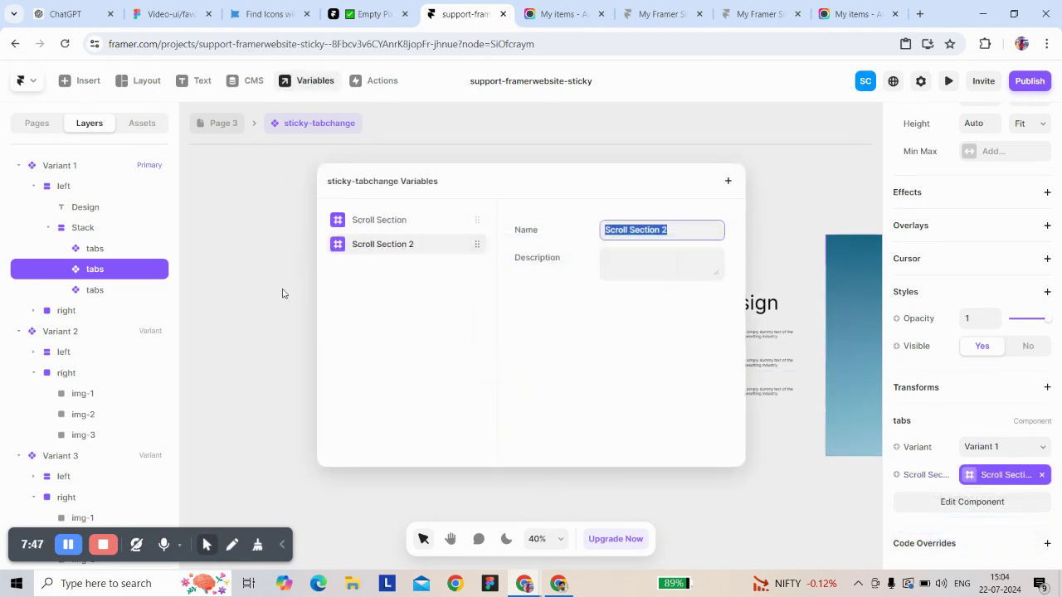
pyautogui.click(283, 293)
# Step: Create a separate variable for the scroll section of the third tab in Variant 1
pyautogui.click(401, 388)
pyautogui.scroll(-2, 954, 373)
pyautogui.click(922, 476)
pyautogui.click(936, 526)
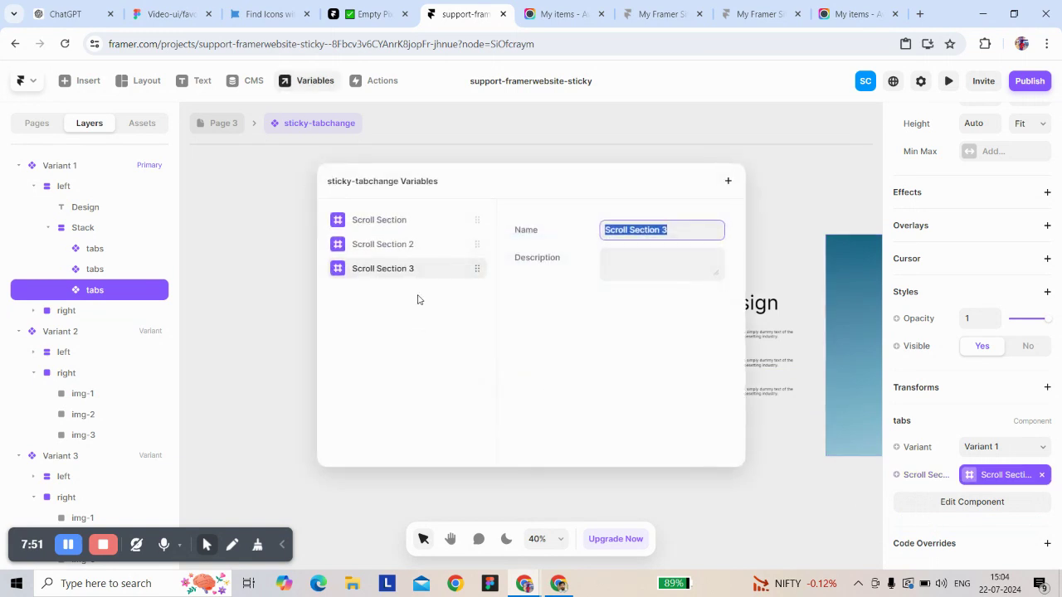
pyautogui.click(270, 279)
# Step: Return to Page 3 and link the sticky-tabchange component's three scroll section variables to s-1, s-2 and s-3 in order
pyautogui.click(224, 125)
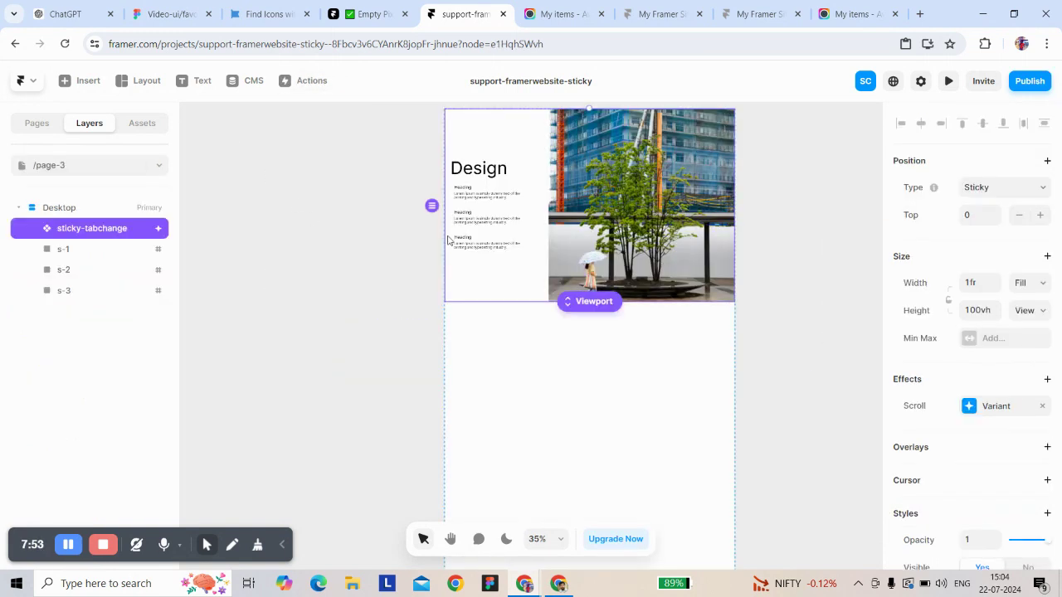
pyautogui.scroll(-4, 929, 441)
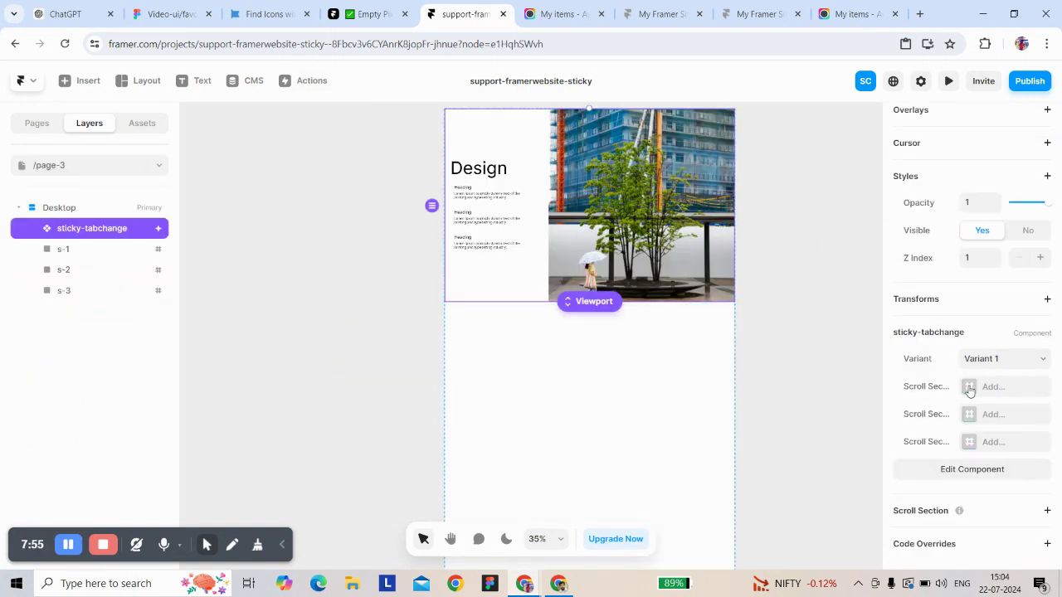
pyautogui.click(969, 390)
pyautogui.click(802, 427)
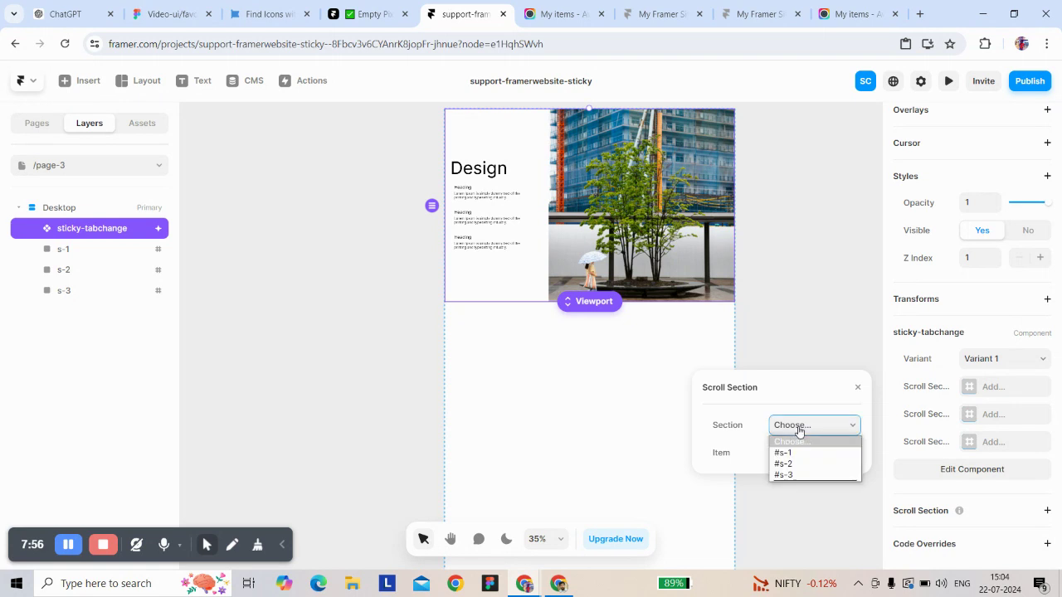
pyautogui.click(454, 350)
pyautogui.scroll(-3, 498, 352)
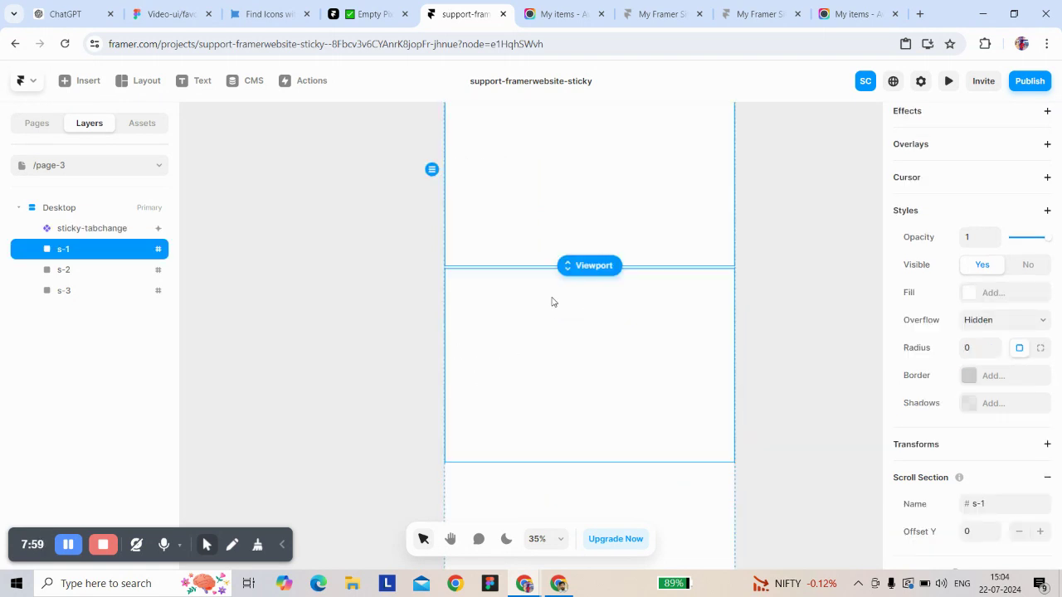
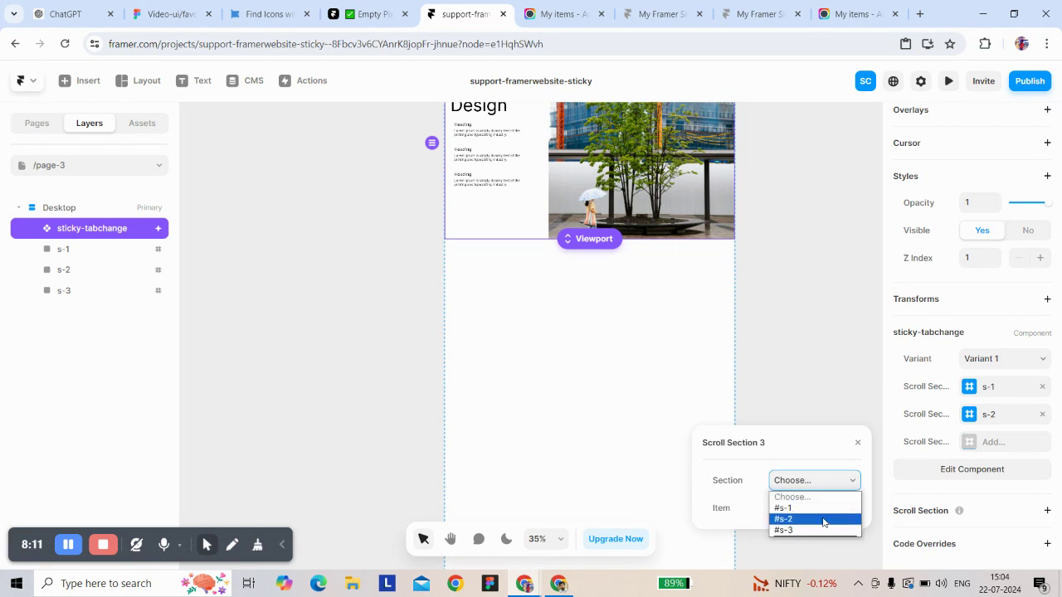
pyautogui.click(823, 528)
pyautogui.click(857, 446)
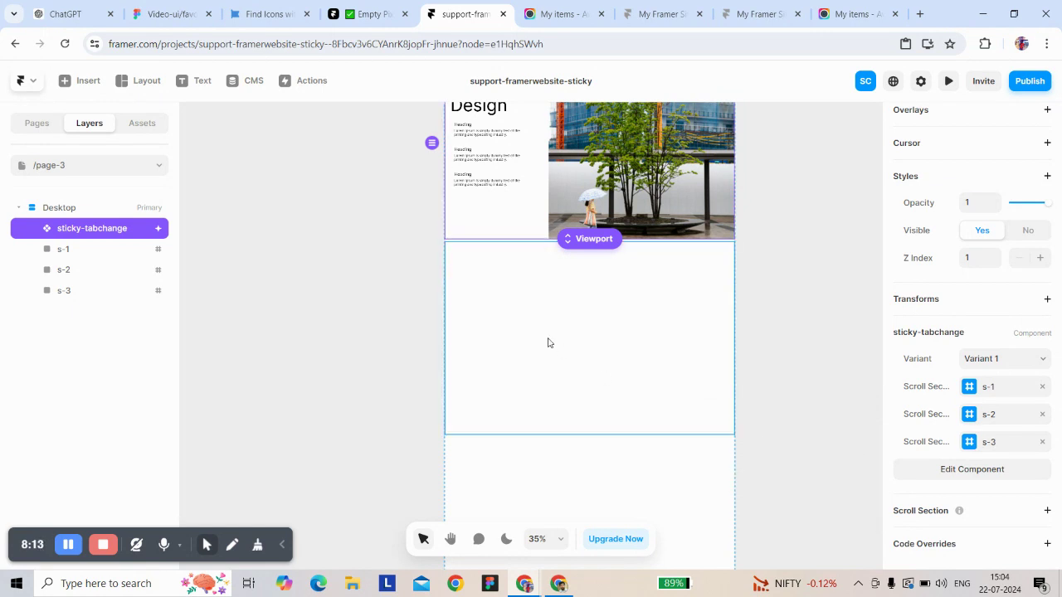
# Step: Set the component's scroll variant effect to trigger on Section in View at the viewport's centre, with section #s-1 switching to Variant 1
pyautogui.scroll(3, 548, 343)
pyautogui.scroll(2, 963, 300)
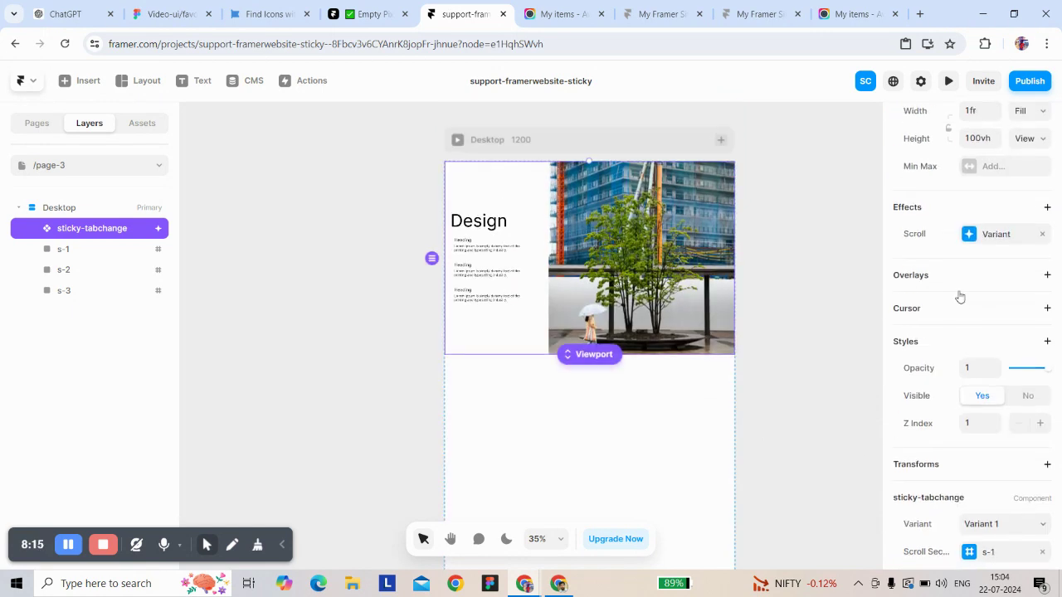
pyautogui.click(975, 237)
pyautogui.click(799, 275)
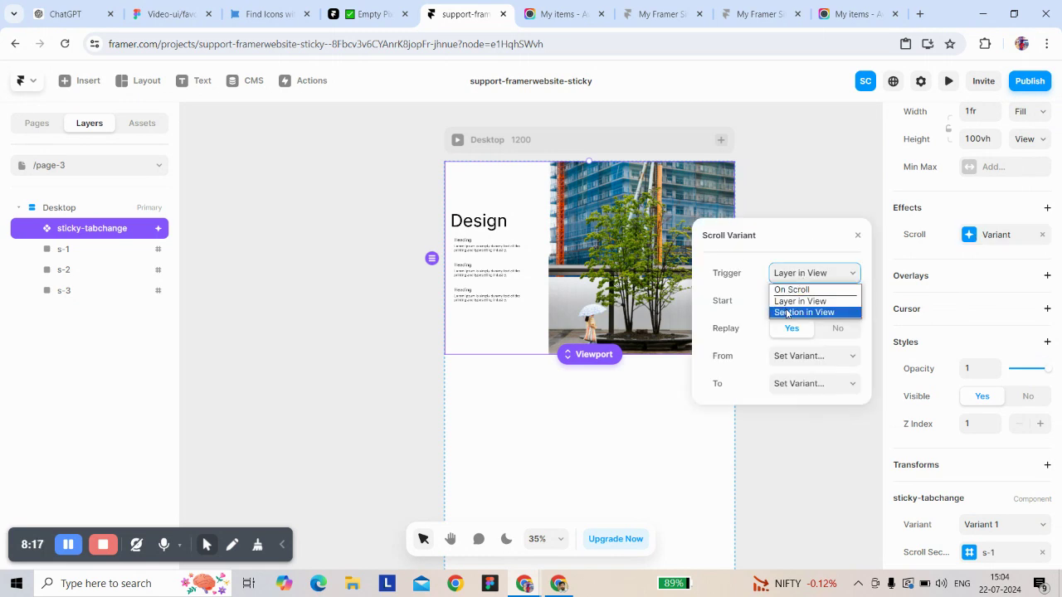
pyautogui.click(809, 312)
pyautogui.click(813, 302)
pyautogui.click(805, 359)
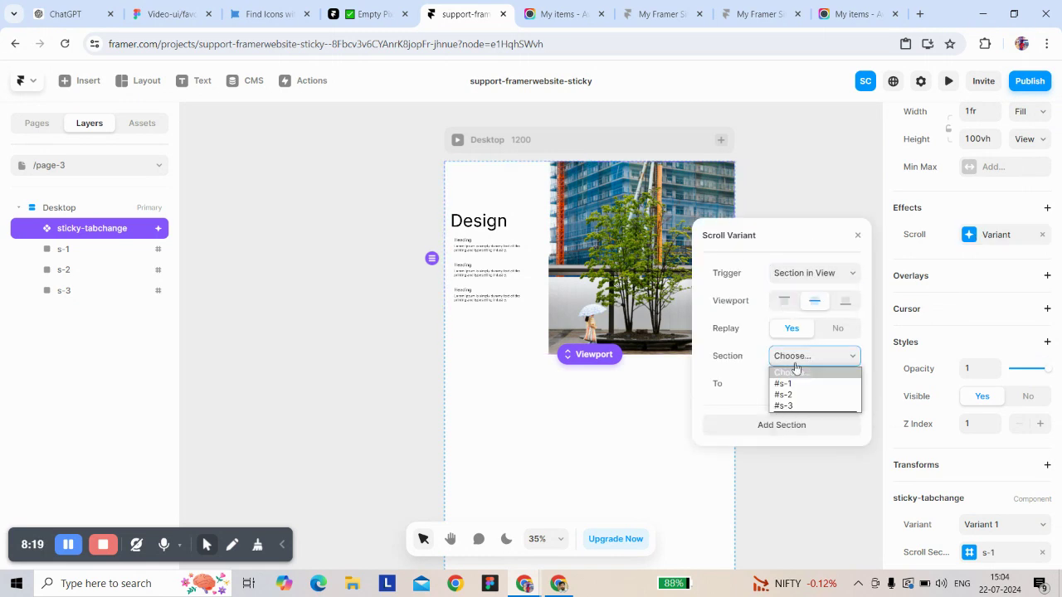
pyautogui.click(793, 383)
pyautogui.click(794, 385)
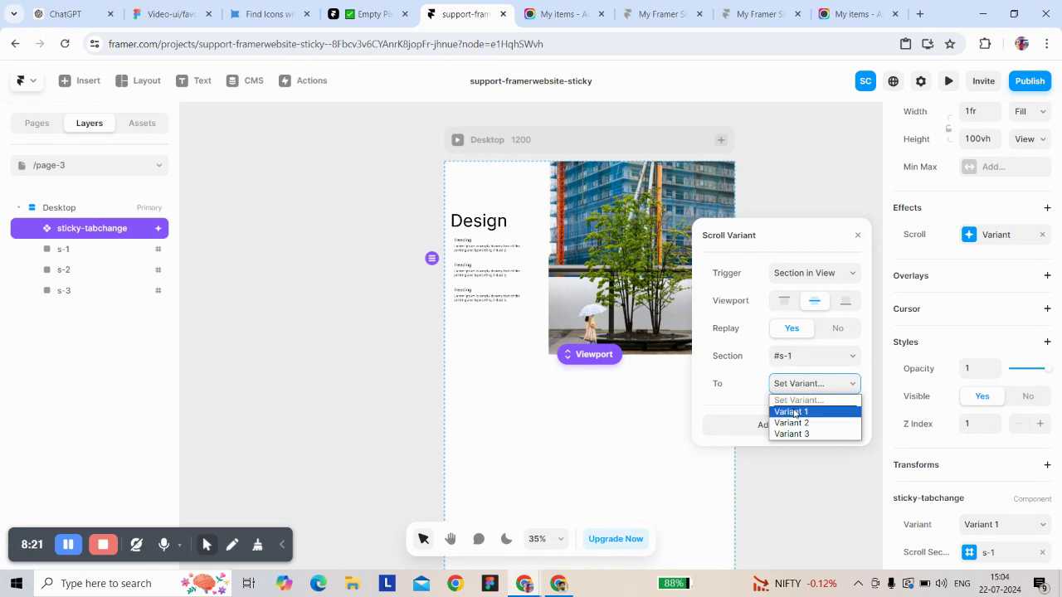
pyautogui.click(791, 411)
# Step: Extend the component's scroll variant effect so section #s-2 switches to Variant 2 and section #s-3 switches to Variant 3
pyautogui.click(788, 424)
pyautogui.click(789, 433)
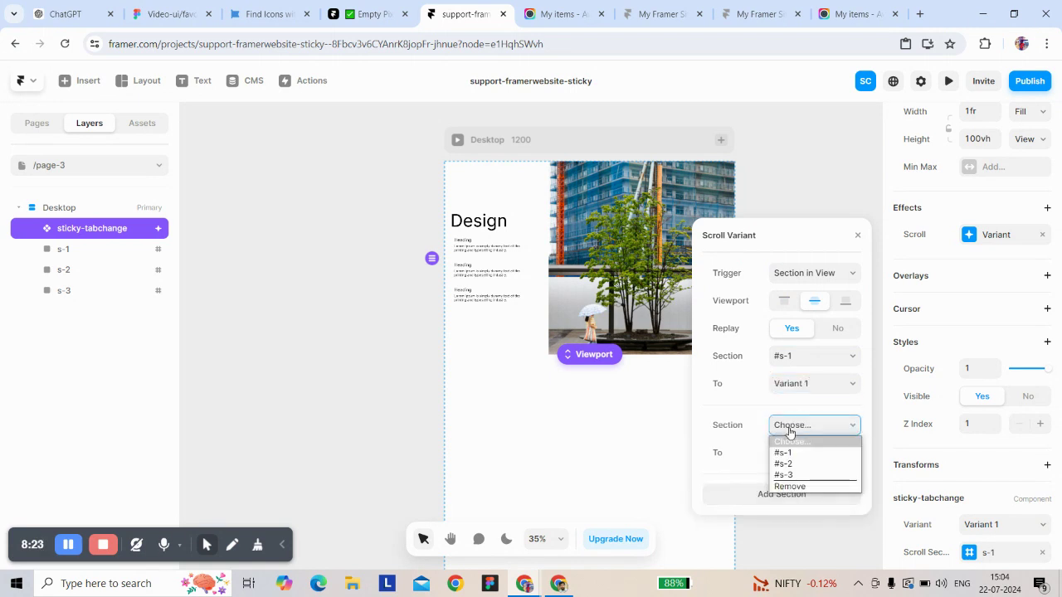
pyautogui.click(793, 464)
pyautogui.click(794, 452)
pyautogui.click(792, 492)
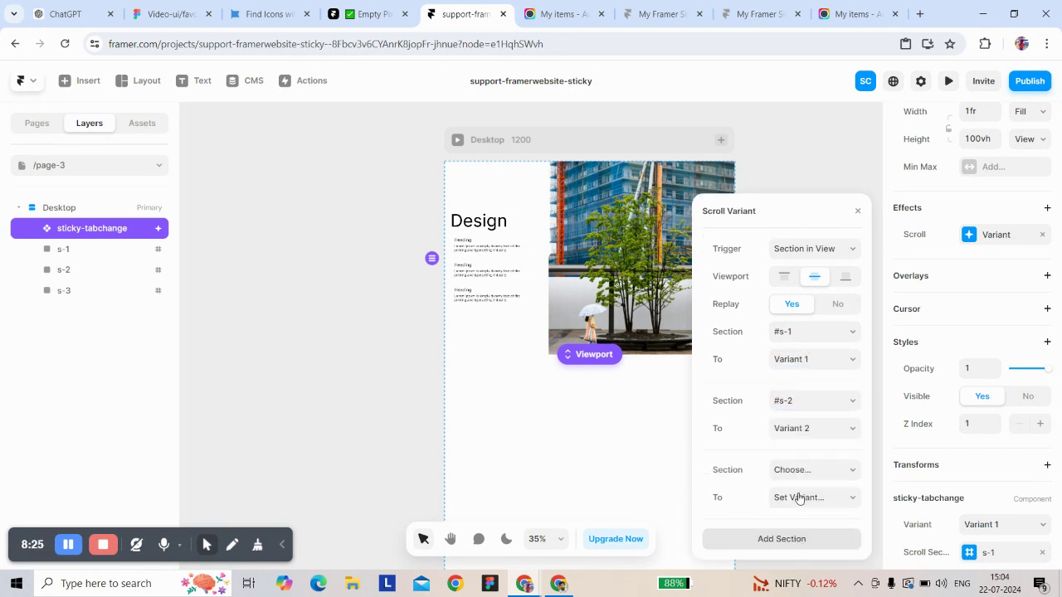
pyautogui.click(794, 475)
pyautogui.click(792, 516)
pyautogui.click(794, 502)
pyautogui.click(791, 548)
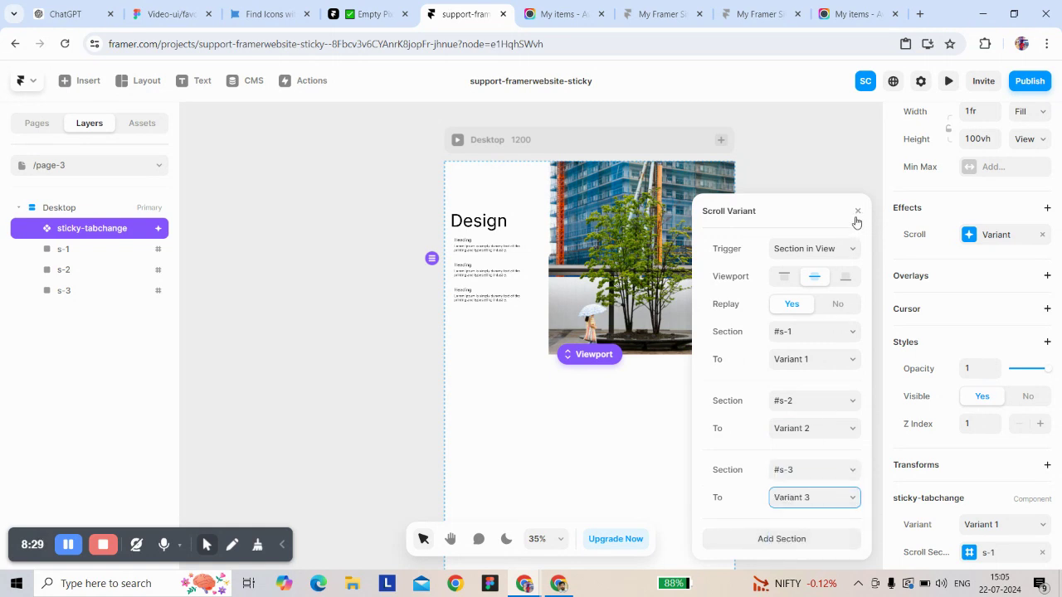
pyautogui.click(857, 212)
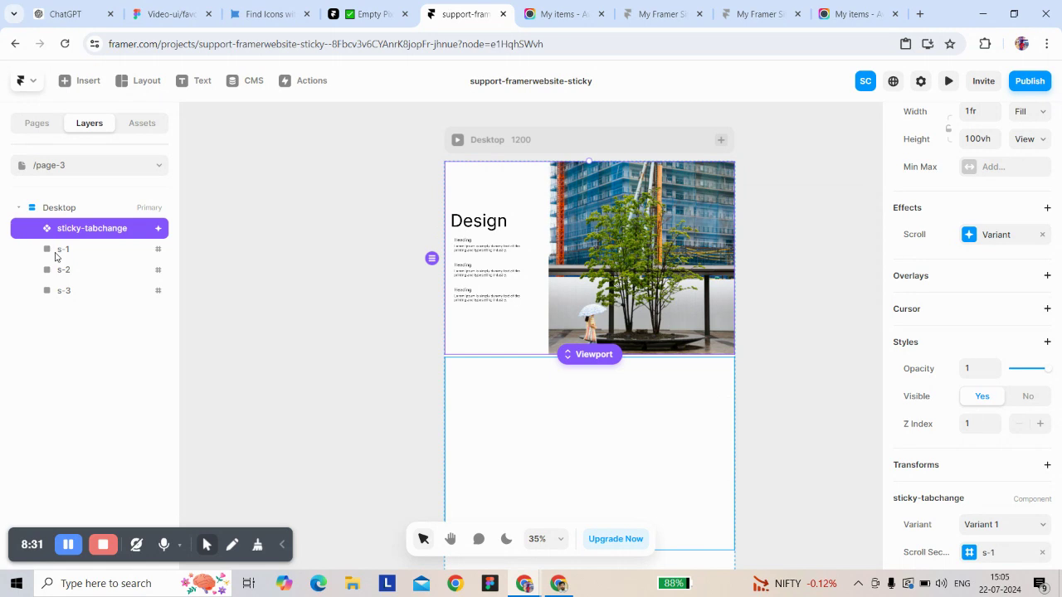
# Step: Wrap the sticky-tabchange component and the s-1, s-2 and s-3 frames together in one stack
pyautogui.keyDown('shift'); pyautogui.click(87, 256); pyautogui.keyUp('shift')
pyautogui.keyDown('shift'); pyautogui.click(92, 278); pyautogui.keyUp('shift')
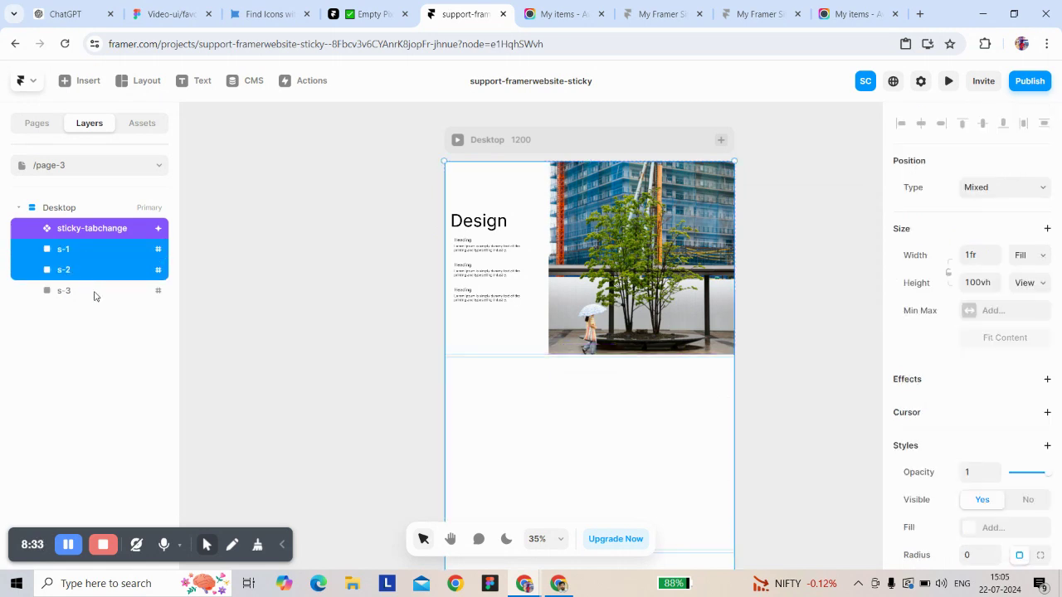
pyautogui.keyDown('shift'); pyautogui.click(94, 295); pyautogui.keyUp('shift')
pyautogui.hotkey('shift', 'a')
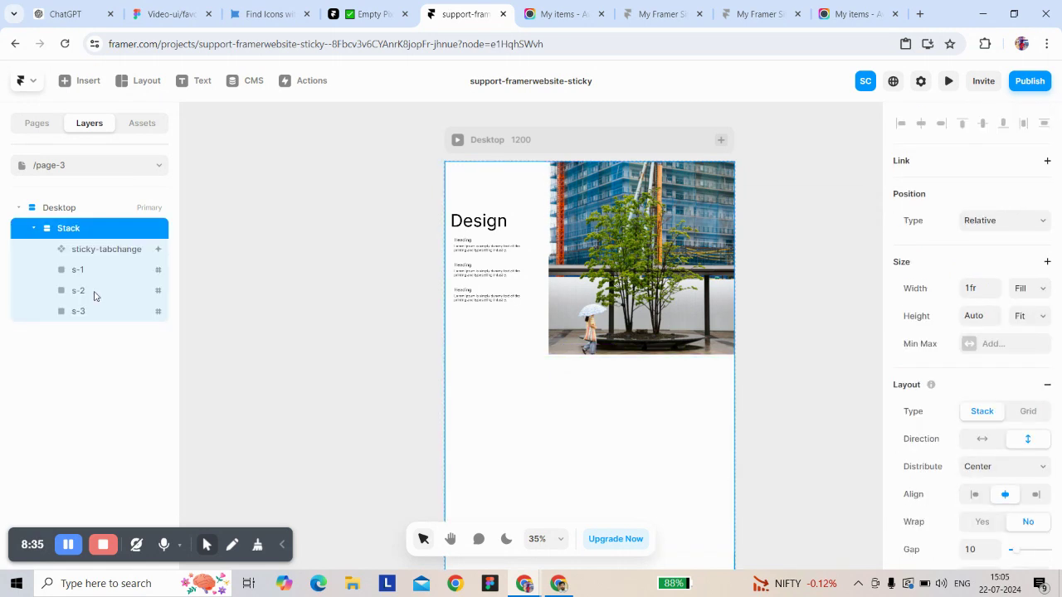
# Step: Set the overflow of both the new stack and the Desktop frame to Visible
pyautogui.click(33, 229)
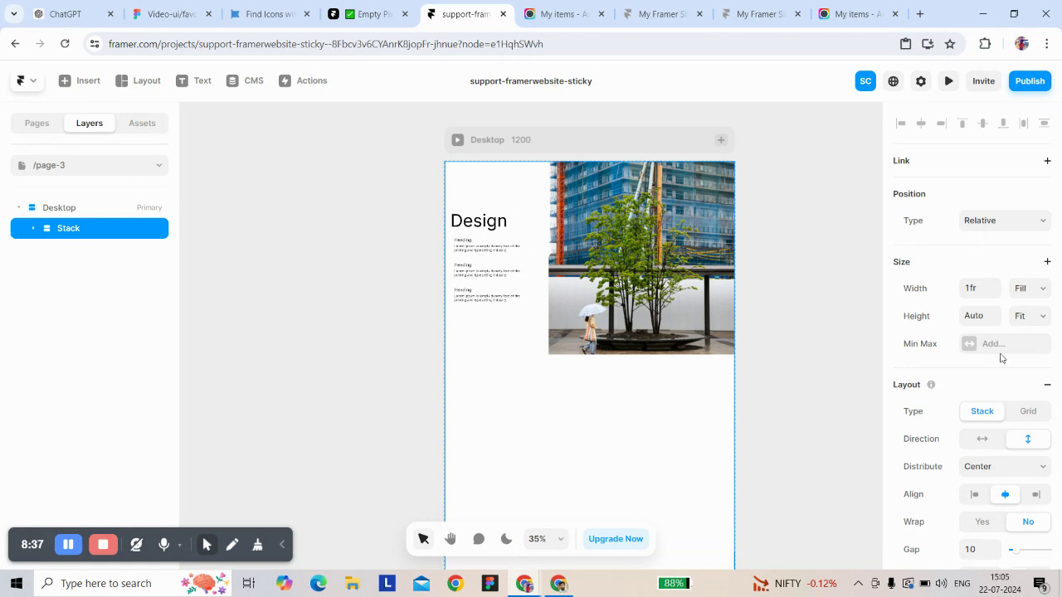
pyautogui.scroll(-4, 1001, 359)
pyautogui.click(967, 462)
pyautogui.click(971, 488)
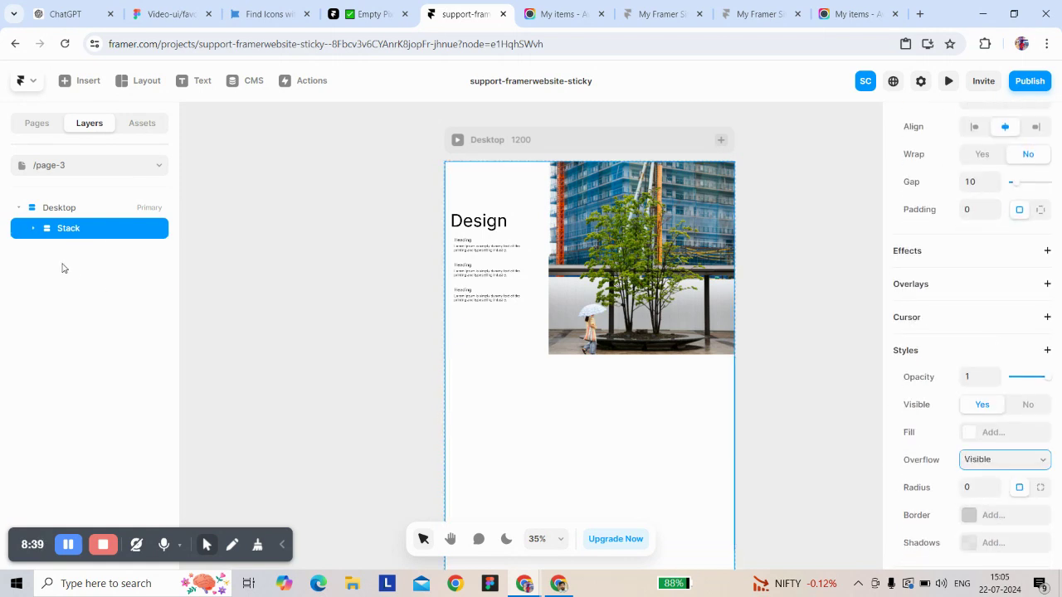
pyautogui.click(69, 209)
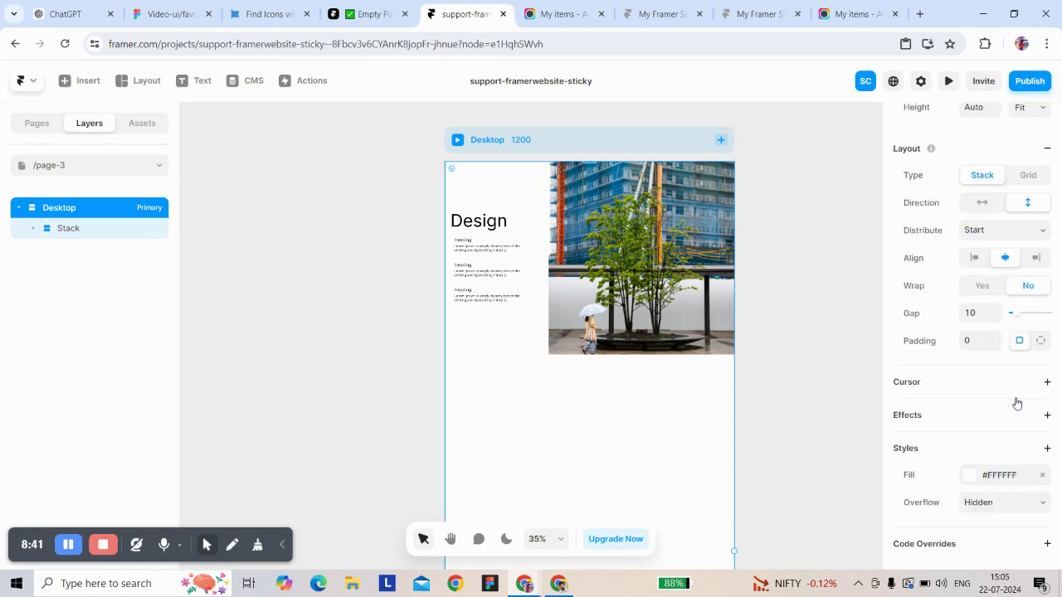
pyautogui.click(989, 504)
pyautogui.click(988, 526)
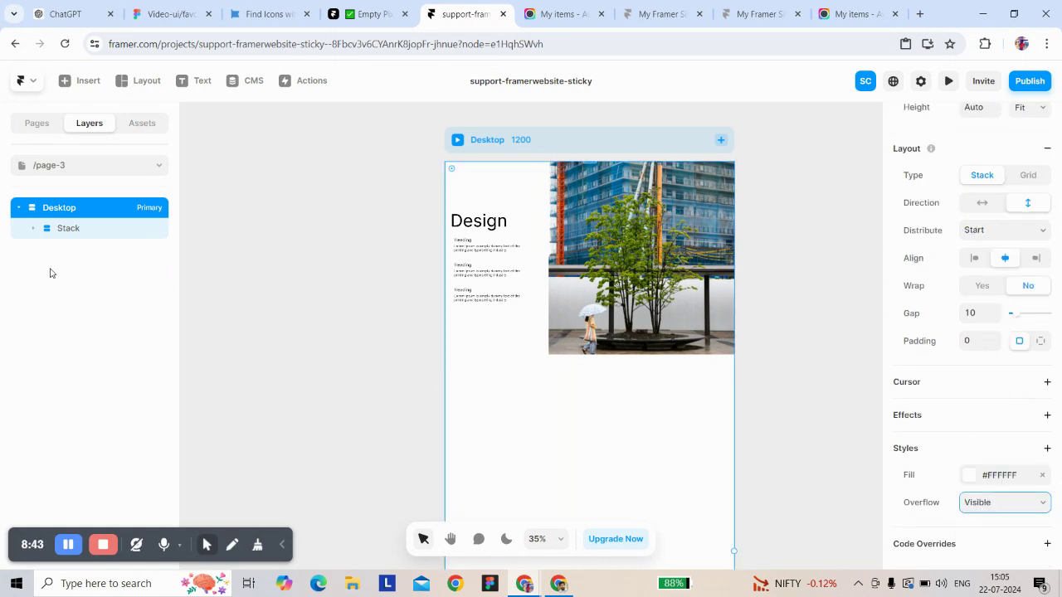
# Step: Open the sticky-tabchange component for editing and set the overflow of its primary Variant 1 to Visible
pyautogui.click(33, 231)
pyautogui.click(111, 252)
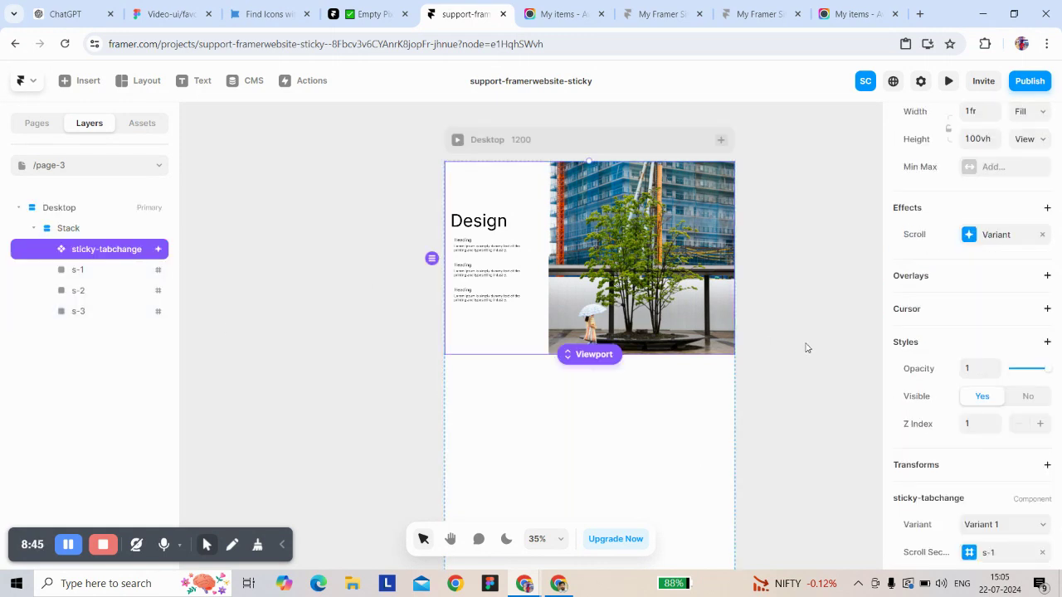
pyautogui.click(1048, 349)
pyautogui.click(934, 371)
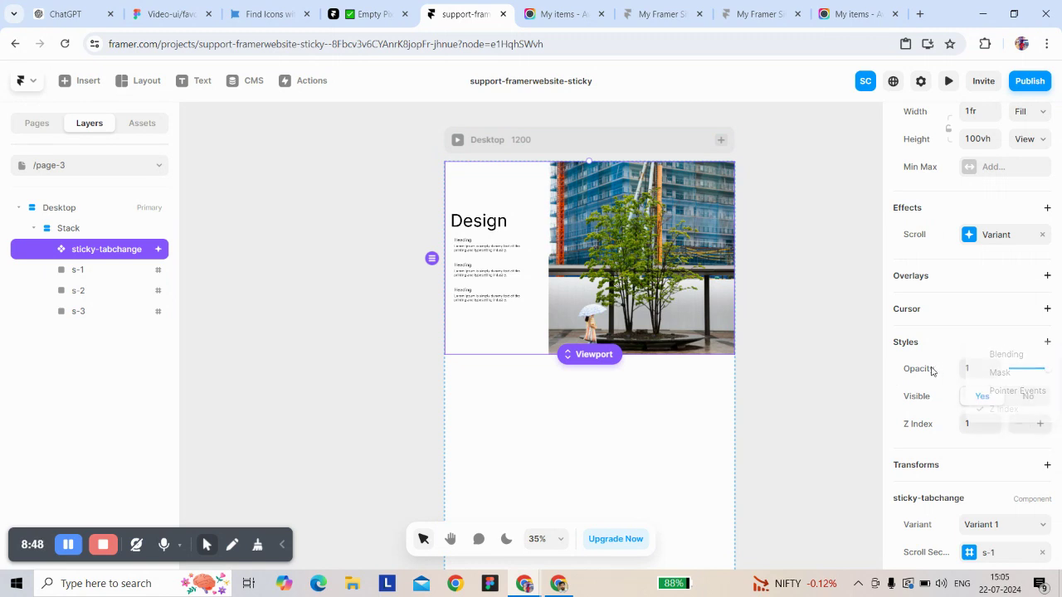
pyautogui.doubleClick(529, 264)
pyautogui.scroll(-2, 972, 463)
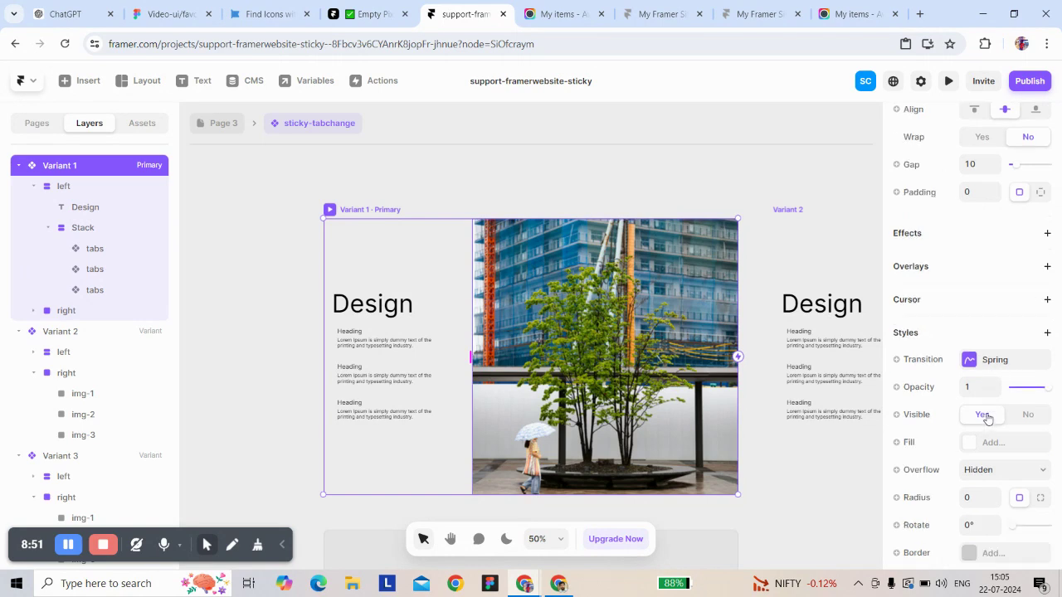
pyautogui.click(972, 452)
pyautogui.click(979, 476)
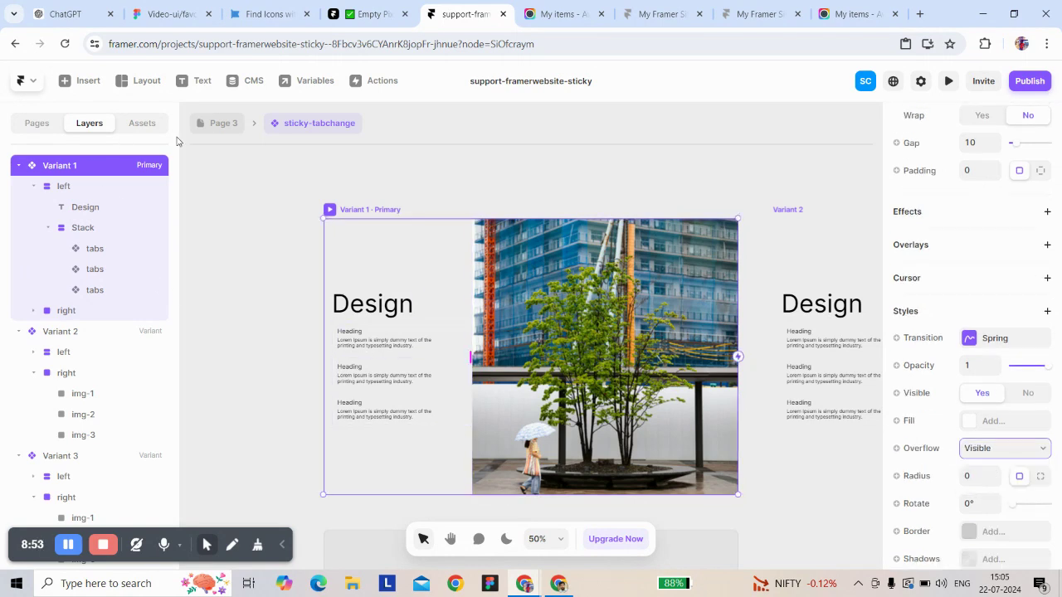
# Step: Return to Page 3 and preview it, scrolling up and down to check the sticky section and its image changes
pyautogui.click(213, 126)
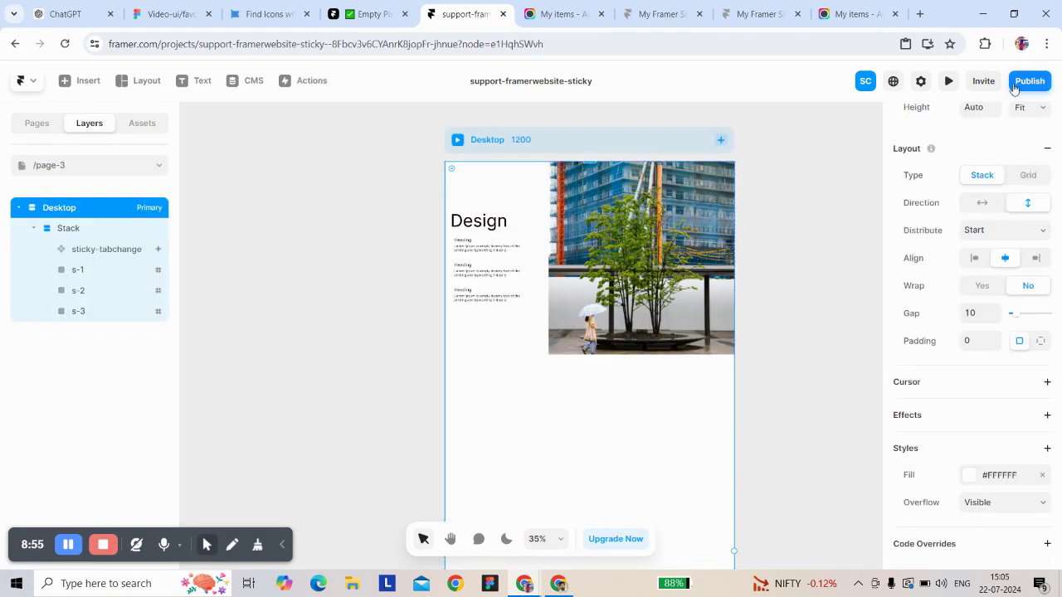
pyautogui.click(949, 80)
pyautogui.scroll(-5, 384, 249)
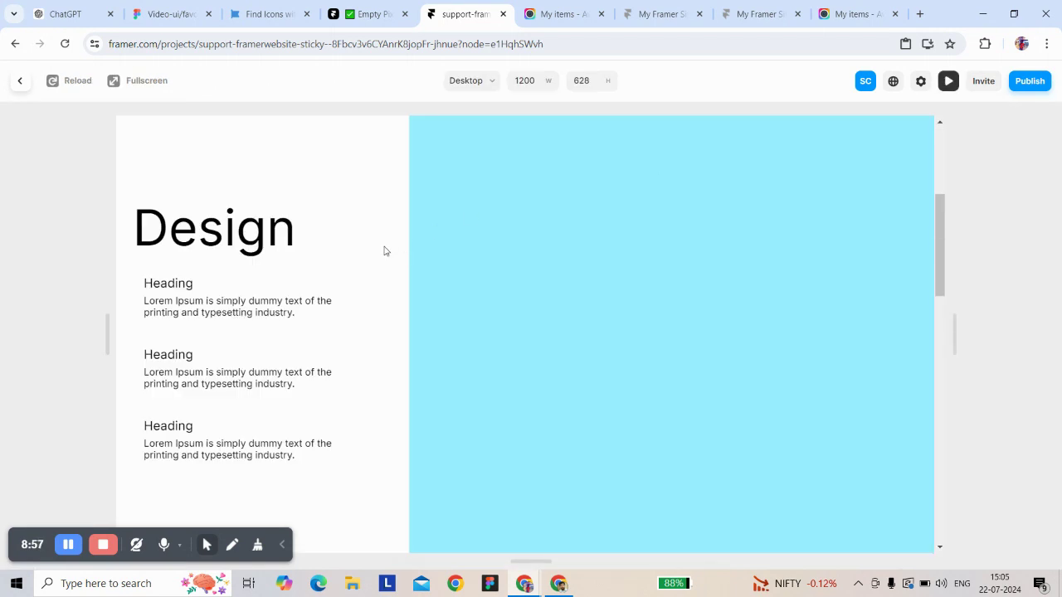
pyautogui.scroll(-2, 384, 251)
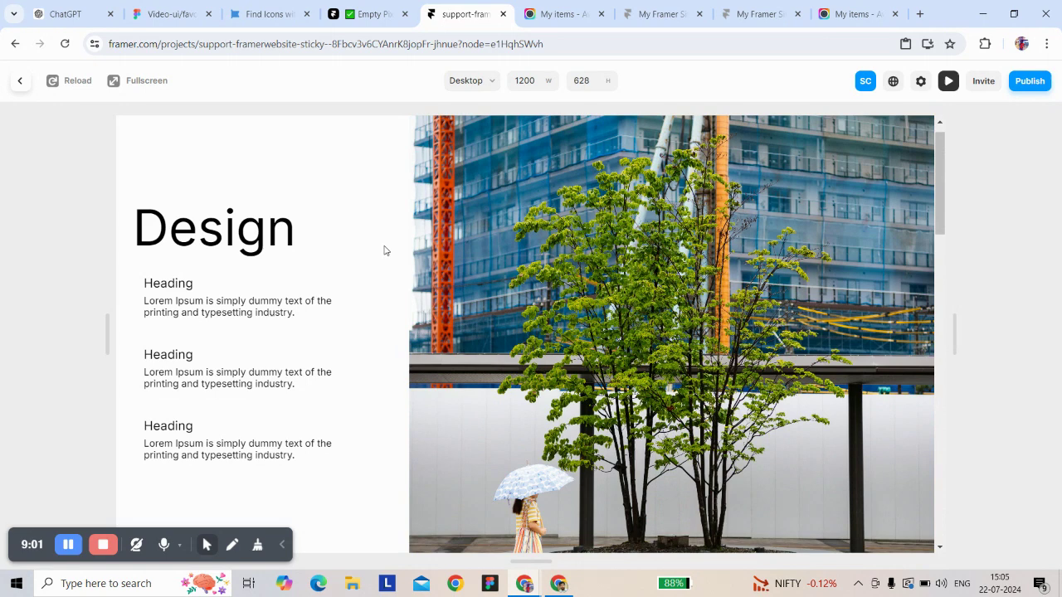
pyautogui.scroll(-2, 384, 250)
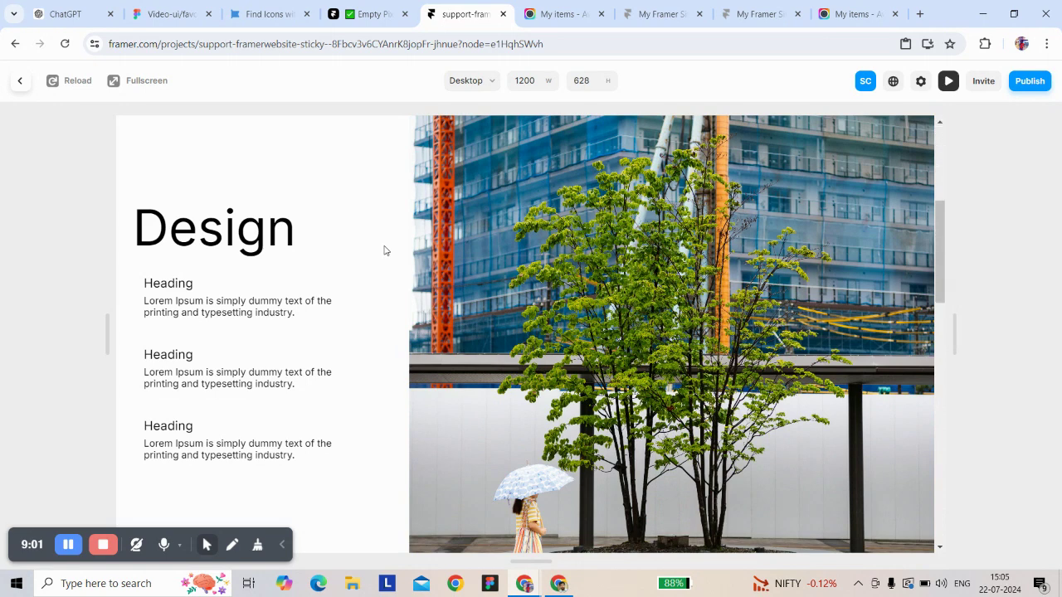
pyautogui.scroll(10, 384, 251)
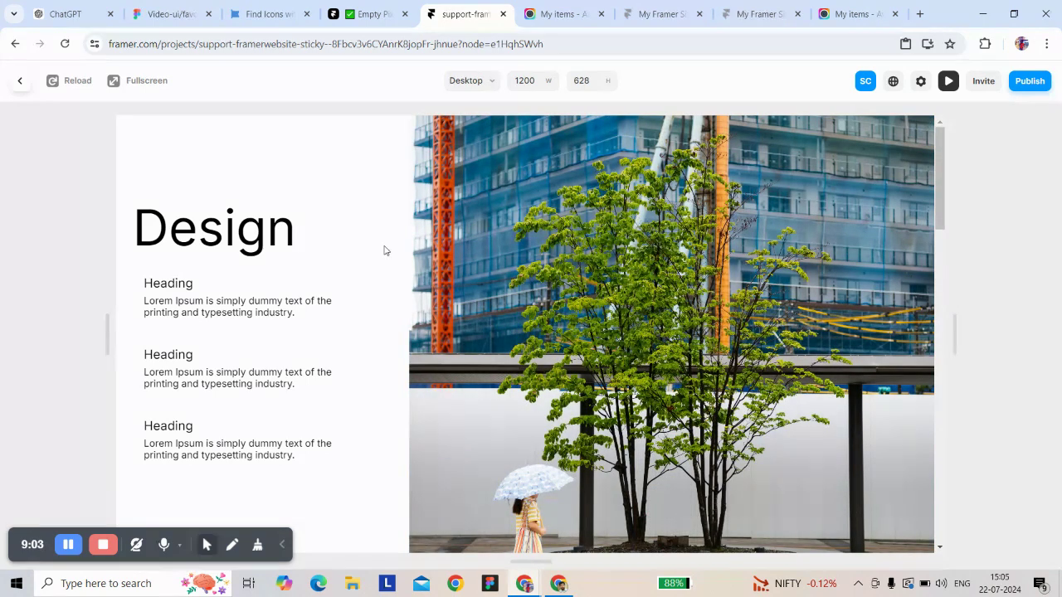
pyautogui.scroll(-5, 384, 251)
pyautogui.scroll(5, 384, 251)
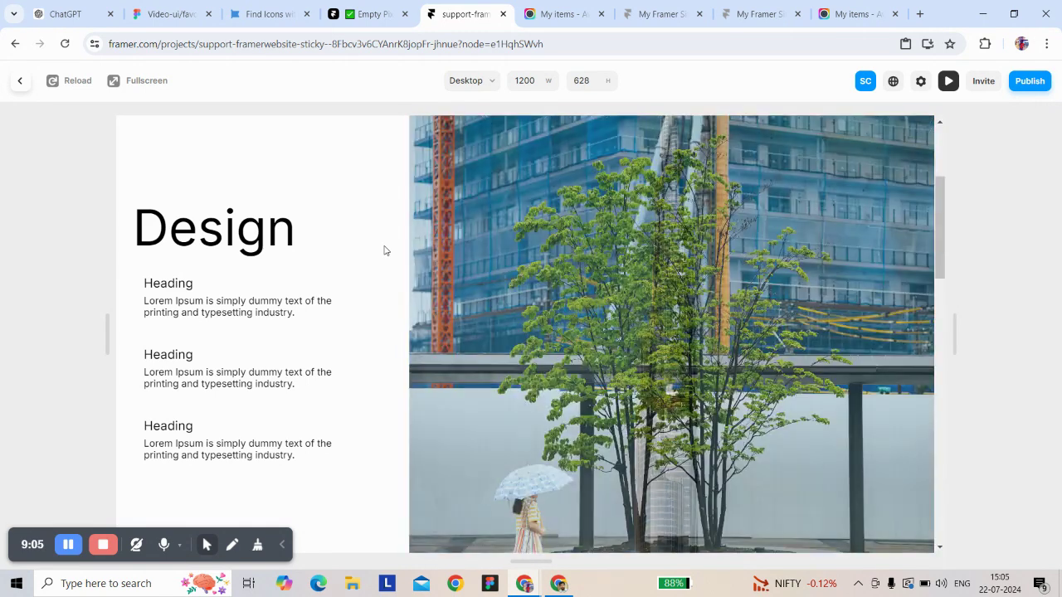
pyautogui.click(20, 81)
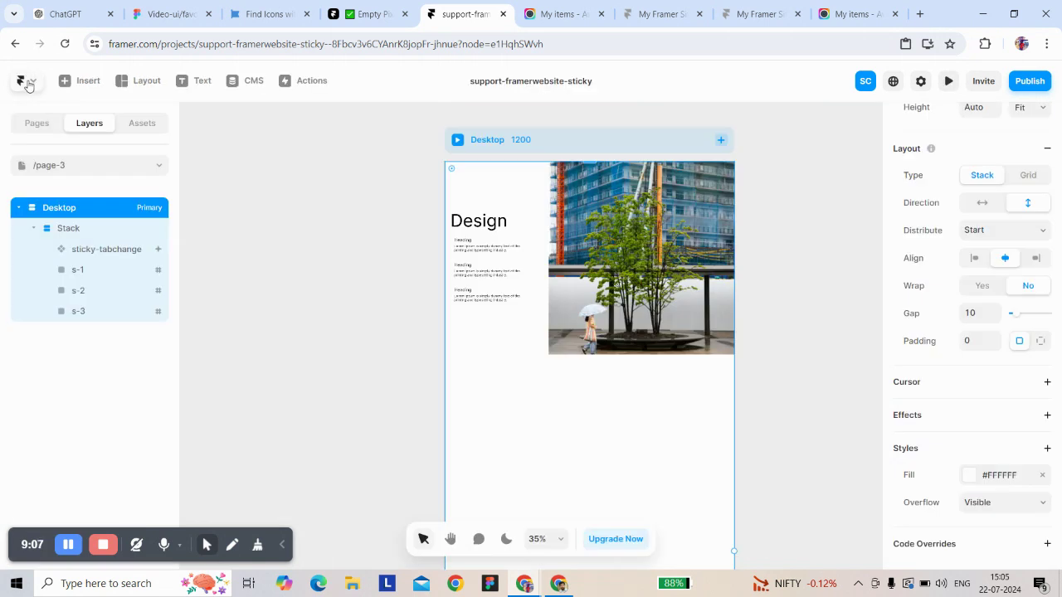
# Step: Examine the sticky-tabchange instance's settings, its first tab and the variants of the nested tabs component
pyautogui.click(368, 255)
pyautogui.click(475, 320)
pyautogui.scroll(-2, 1024, 474)
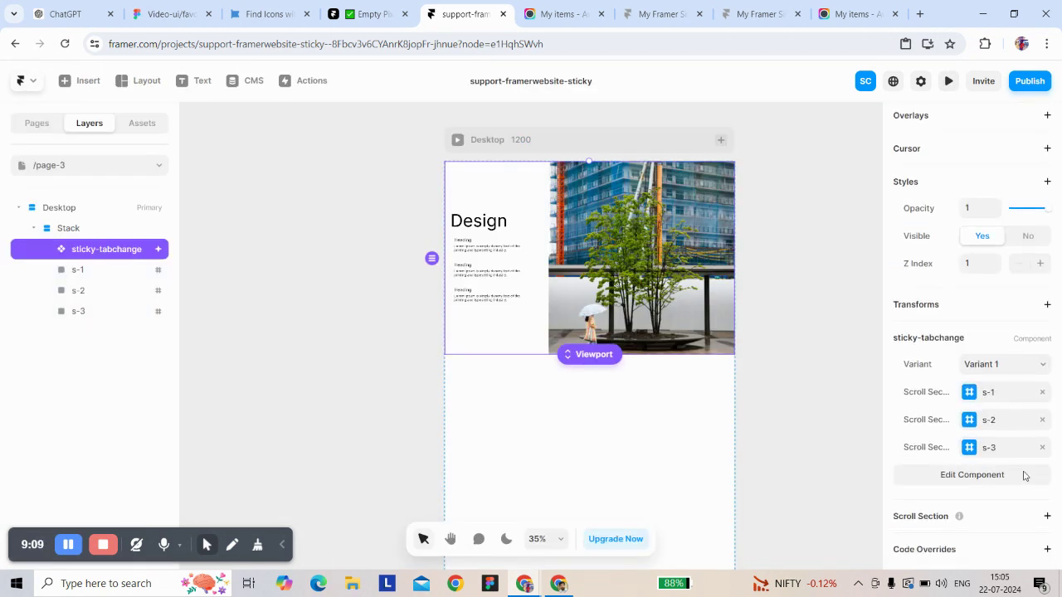
pyautogui.doubleClick(518, 286)
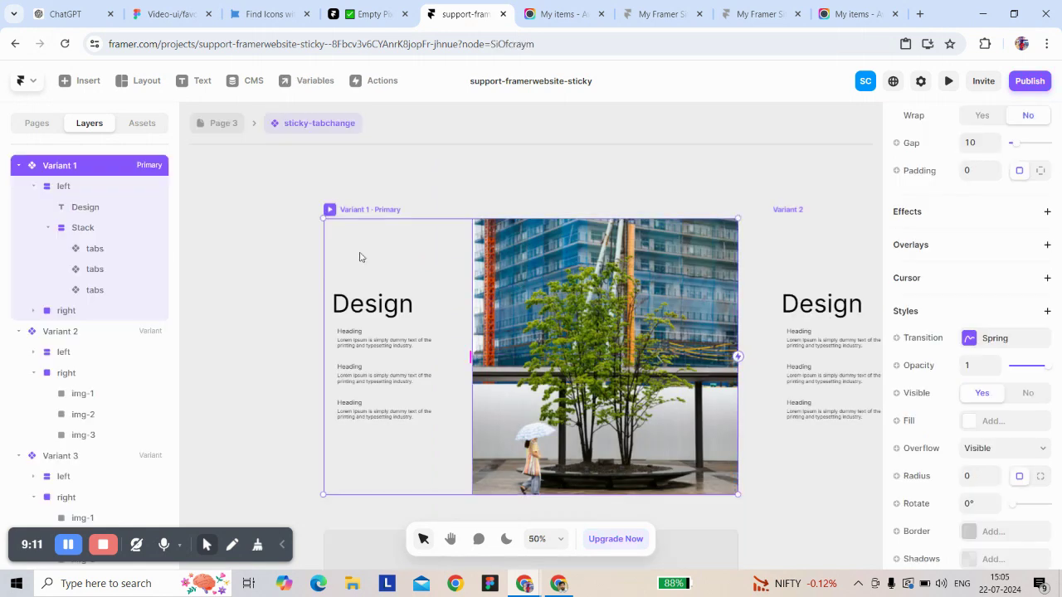
pyautogui.click(369, 347)
pyautogui.scroll(2, 954, 296)
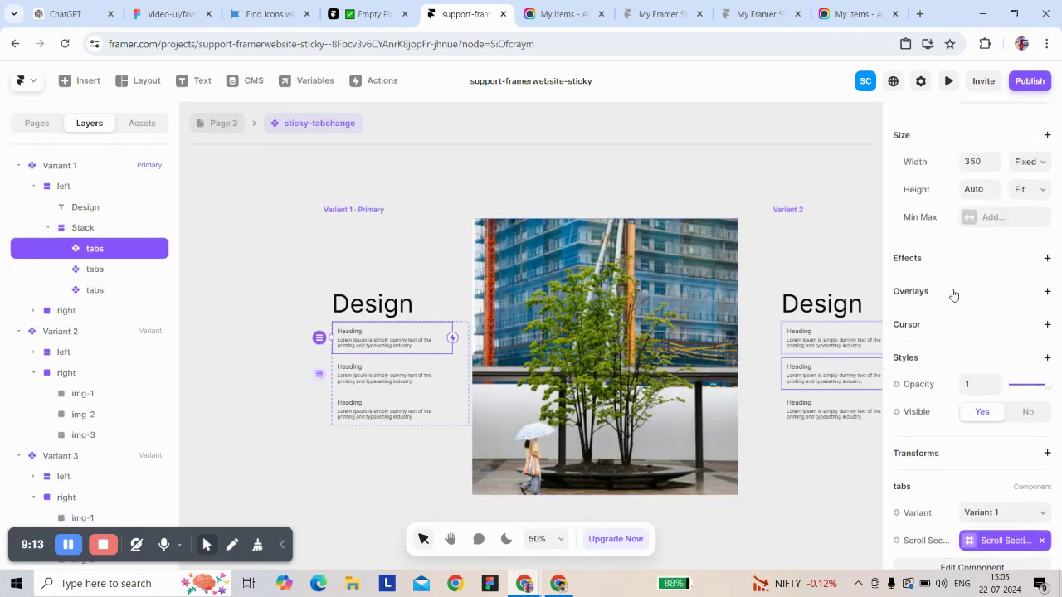
pyautogui.doubleClick(400, 343)
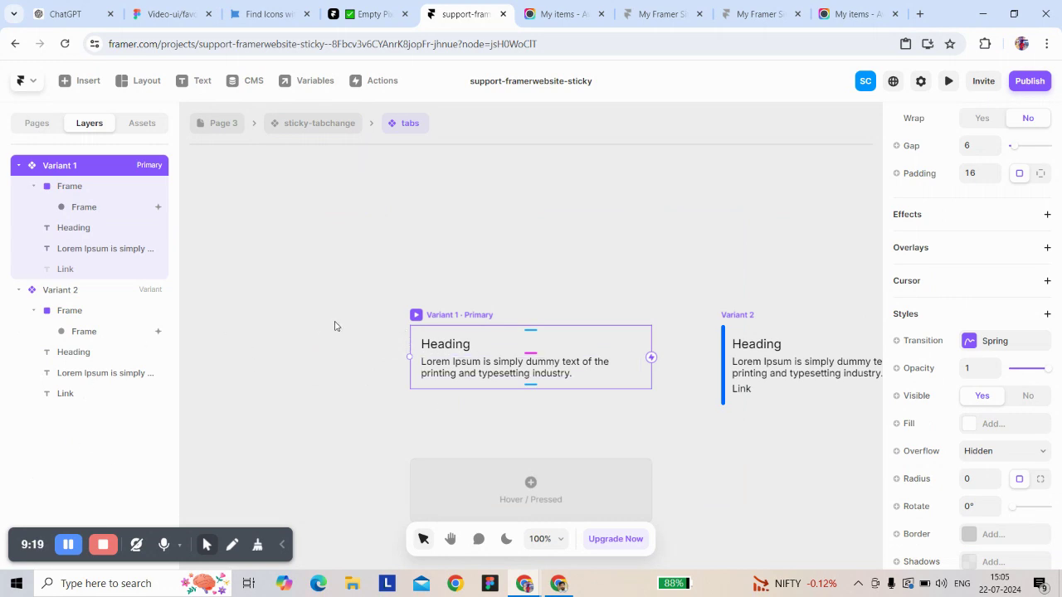
pyautogui.press('Escape')
pyautogui.press('Escape')
# Step: Give the first tab in sticky-tabchange's Variant 1 a scroll variant effect triggered by Section in View at the viewport's centre
pyautogui.doubleClick(489, 348)
pyautogui.click(362, 336)
pyautogui.click(361, 335)
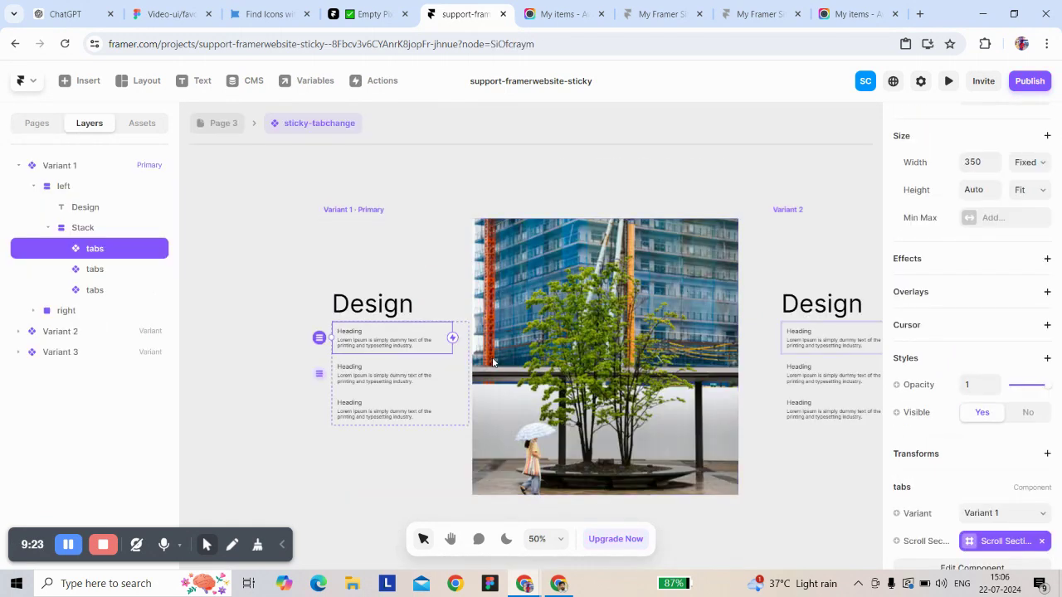
pyautogui.click(971, 265)
pyautogui.click(1001, 429)
pyautogui.click(792, 332)
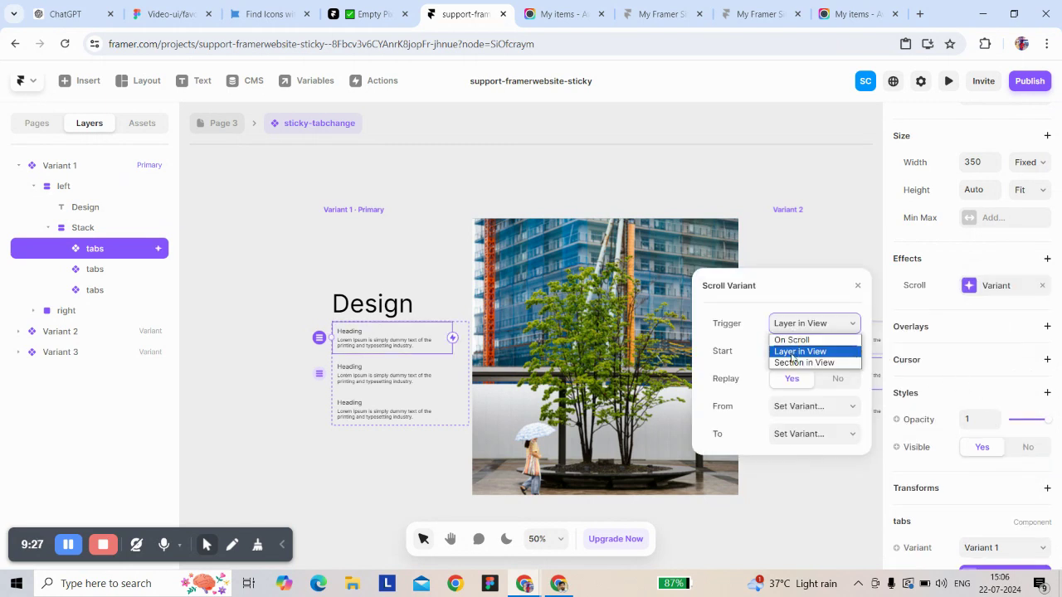
pyautogui.click(795, 361)
pyautogui.click(814, 351)
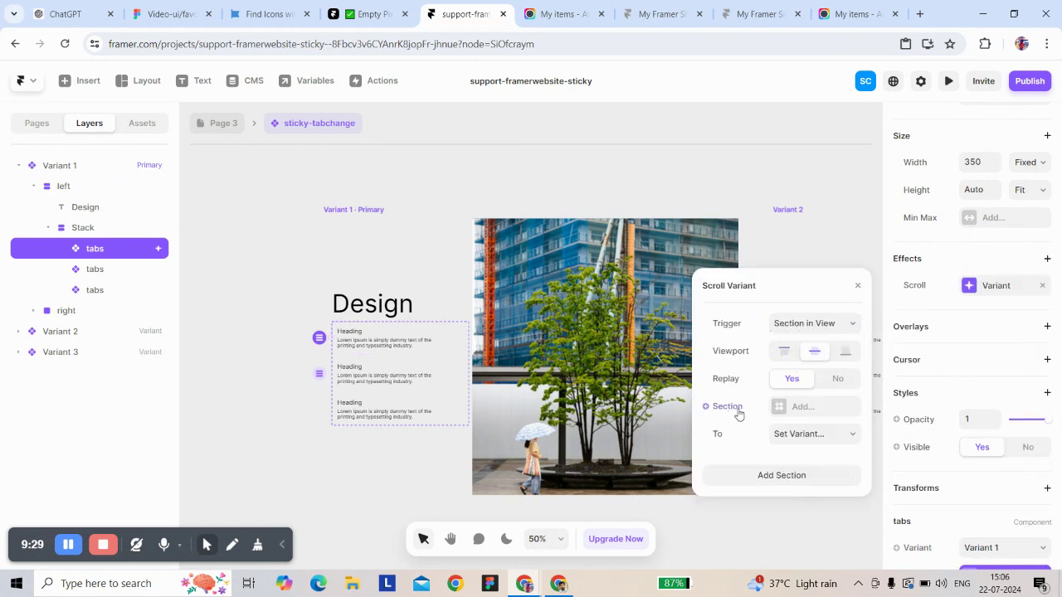
# Step: Link the first tab effect's section to the Scroll Section variable and make it switch to Variant 2
pyautogui.click(728, 408)
pyautogui.moveTo(797, 430)
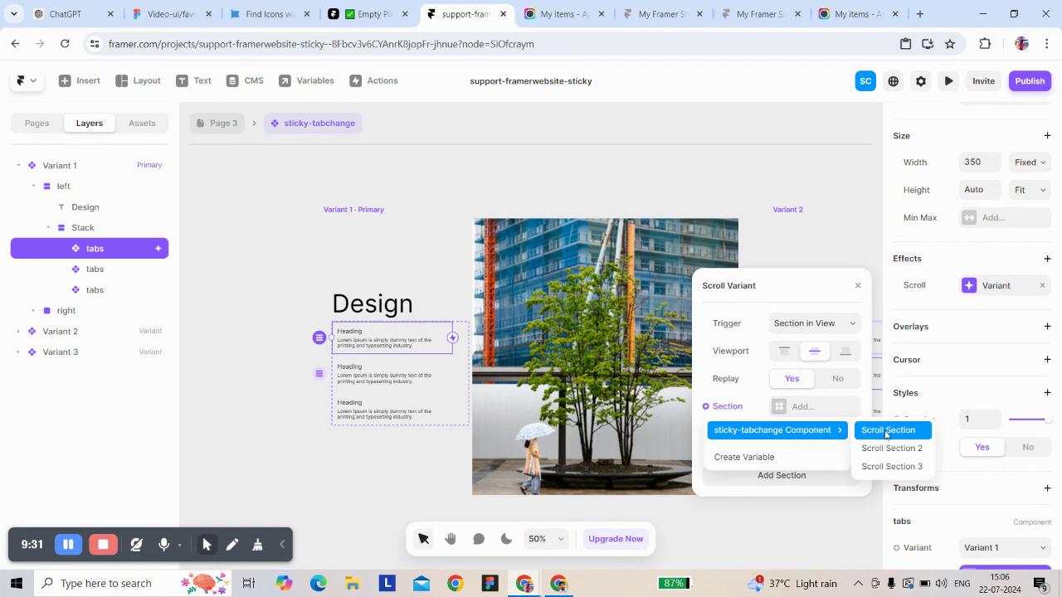
pyautogui.click(887, 430)
pyautogui.click(809, 434)
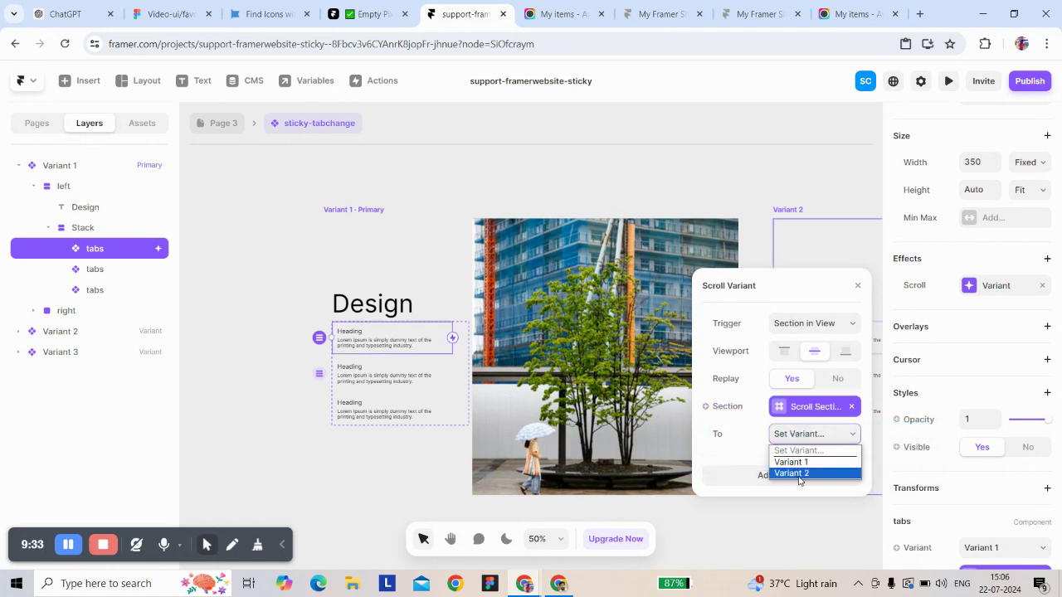
pyautogui.click(796, 472)
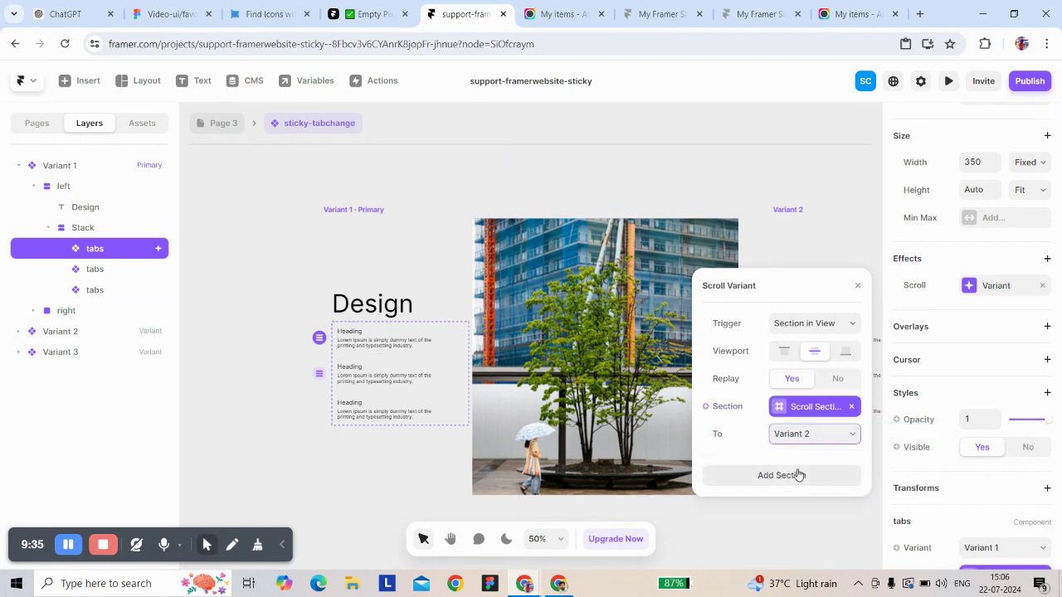
# Step: Add a second section to the first tab's effect, linked to Scroll Section 2 and switching to Variant 1
pyautogui.click(798, 474)
pyautogui.click(704, 471)
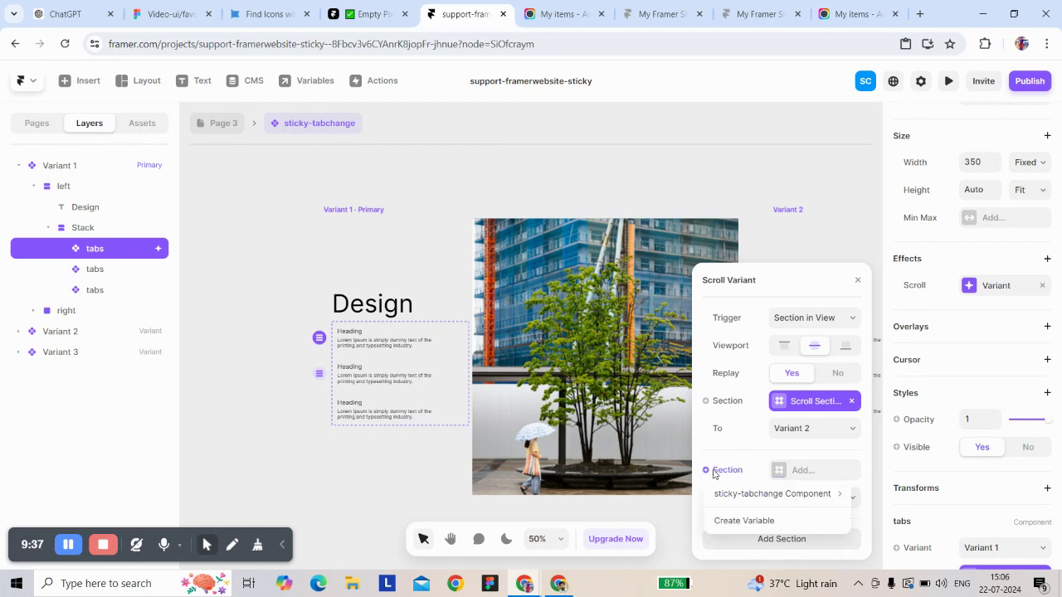
pyautogui.moveTo(736, 493)
pyautogui.click(908, 512)
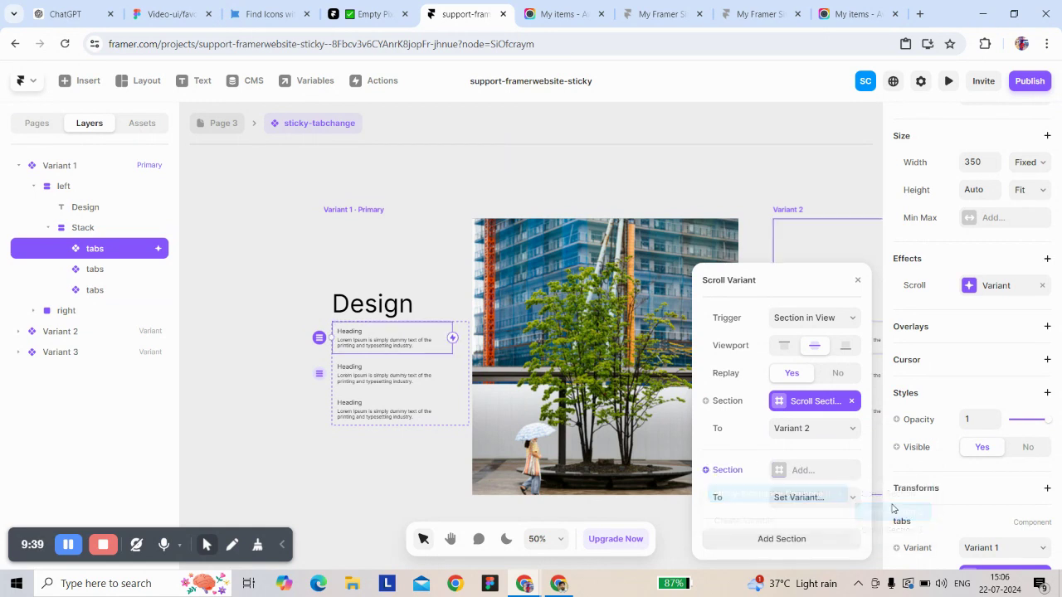
pyautogui.click(799, 500)
pyautogui.click(802, 524)
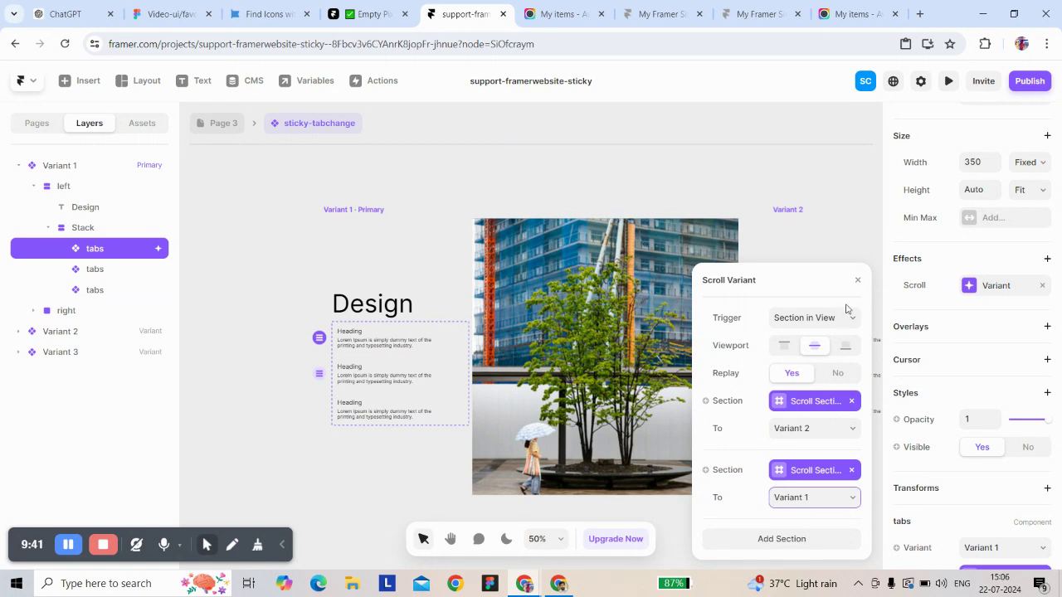
pyautogui.click(857, 280)
# Step: Give the second tab in Variant 1 a scroll variant effect triggered by Section in View at the viewport's centre, linked to Scroll Section 2
pyautogui.click(365, 387)
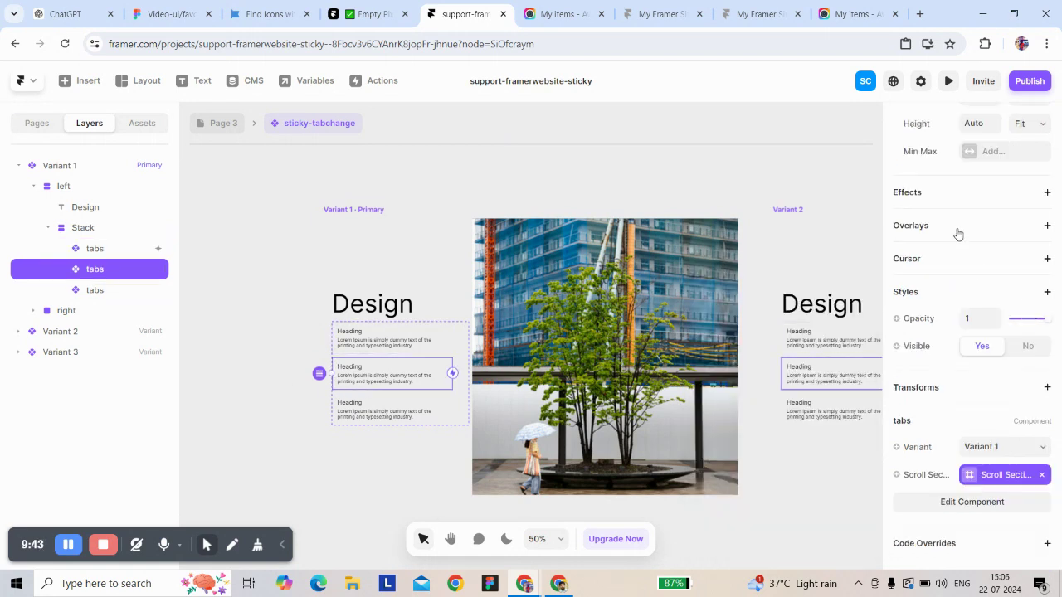
pyautogui.click(951, 193)
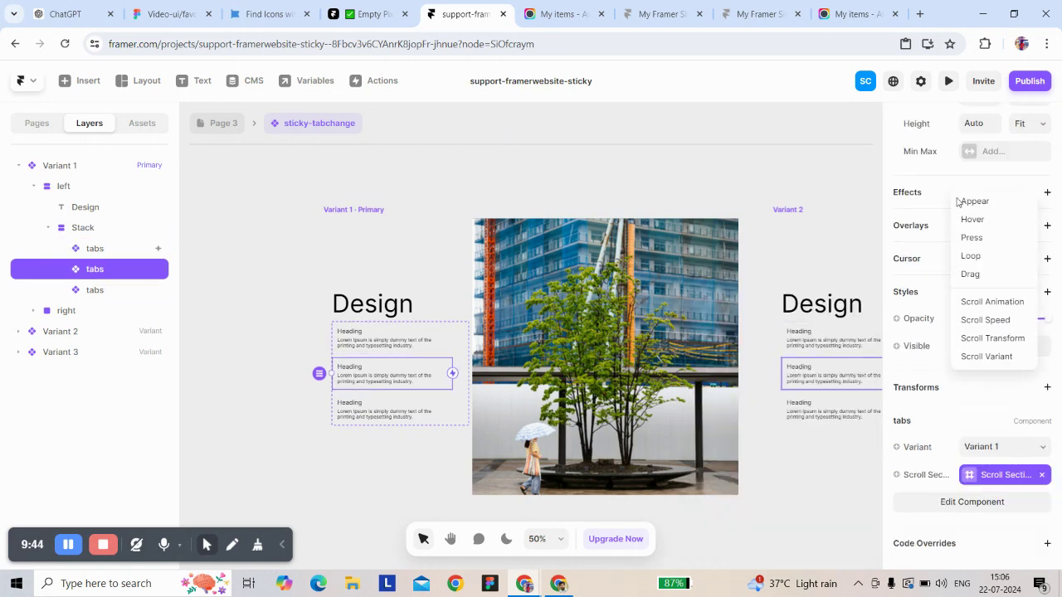
pyautogui.click(981, 357)
pyautogui.click(800, 258)
pyautogui.click(806, 297)
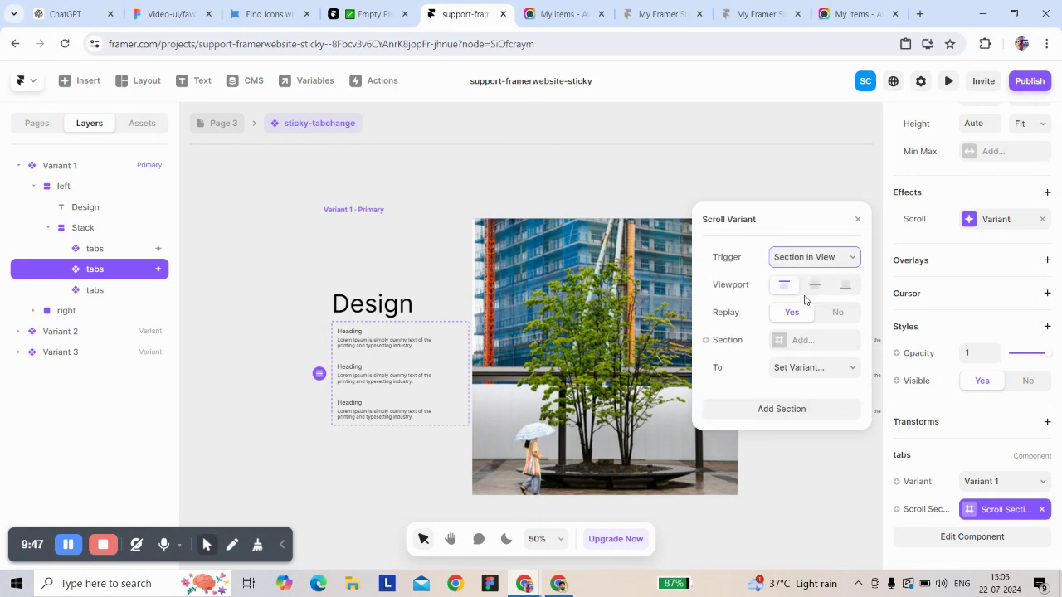
pyautogui.click(811, 339)
pyautogui.moveTo(734, 364)
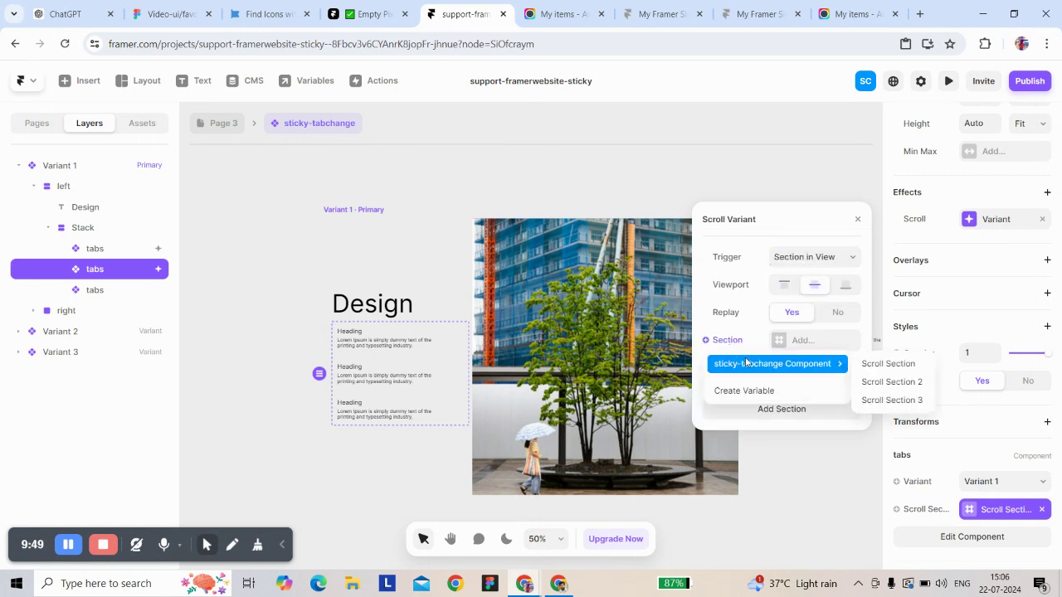
pyautogui.click(916, 382)
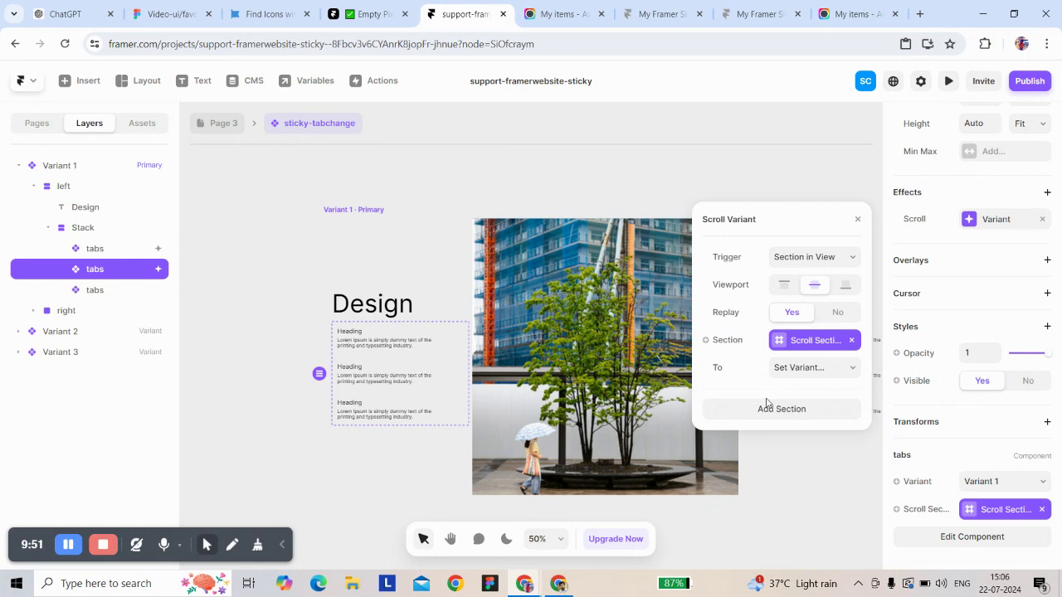
# Step: Add a second section to the second tab's effect, linked to Scroll Section 3 and switching to Variant 1, and make the first section switch to Variant 2
pyautogui.click(767, 407)
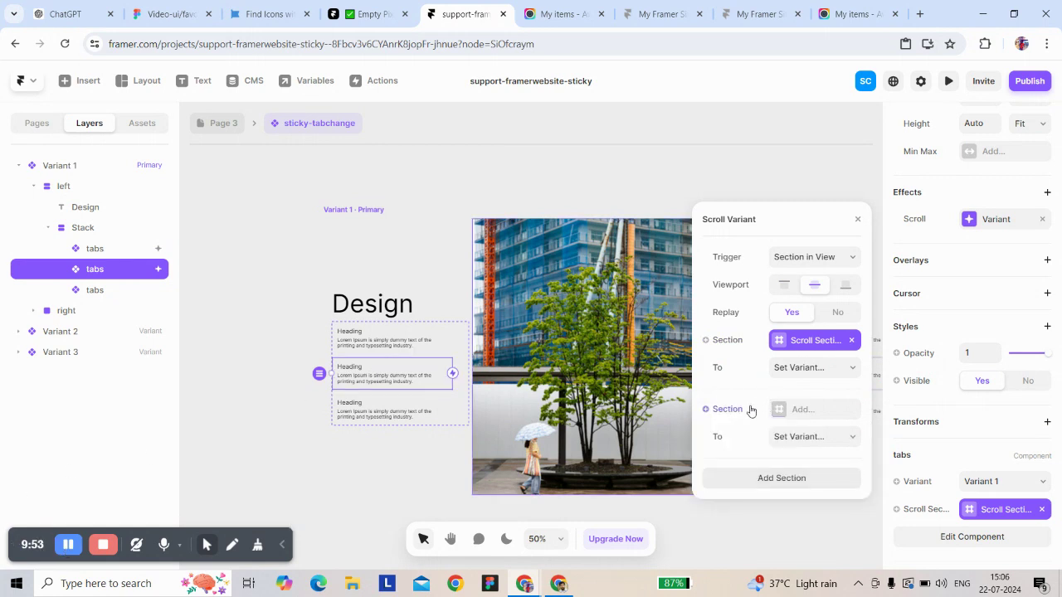
pyautogui.click(727, 417)
pyautogui.moveTo(830, 432)
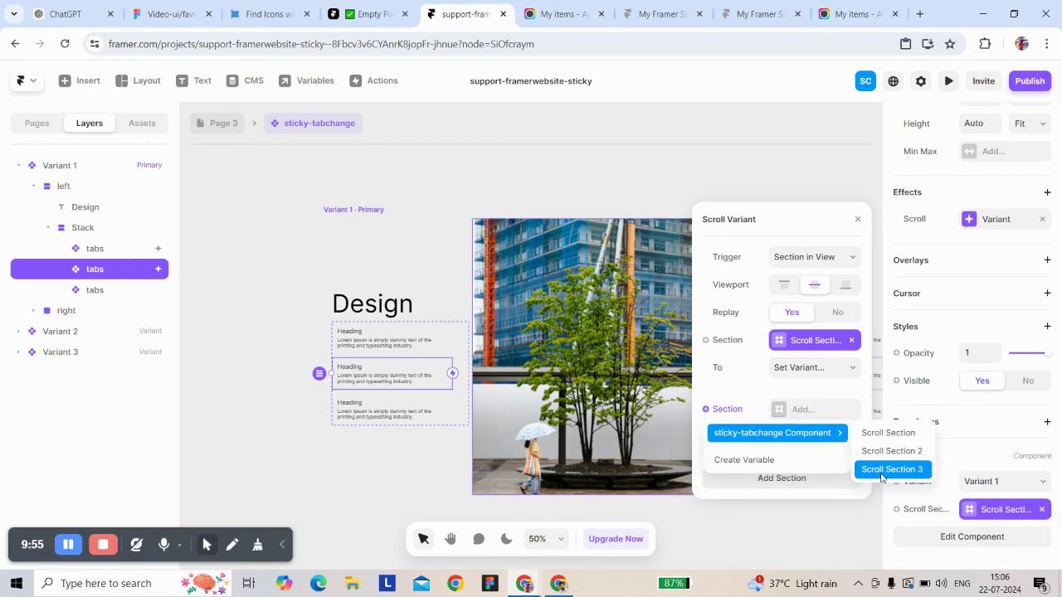
pyautogui.click(880, 469)
pyautogui.click(805, 438)
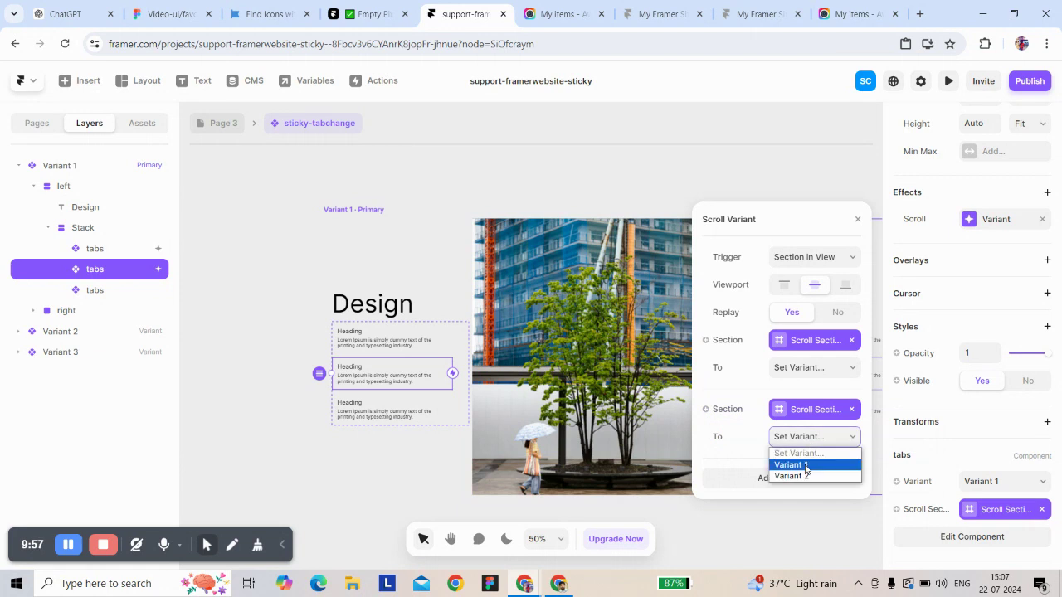
pyautogui.click(805, 465)
pyautogui.click(797, 367)
pyautogui.click(794, 406)
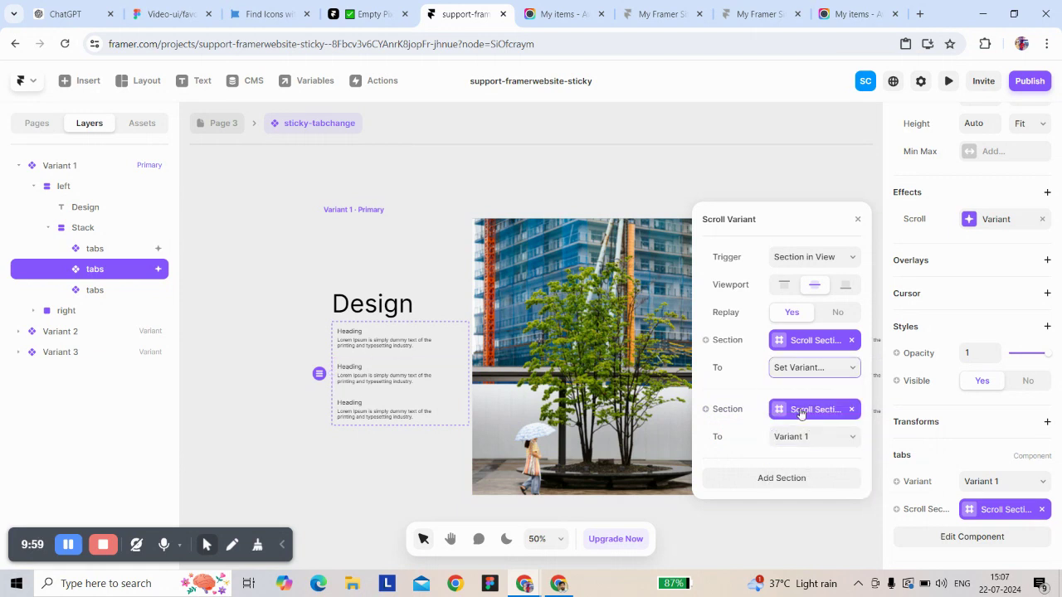
pyautogui.click(858, 220)
# Step: Give the third tab in Variant 1 a scroll variant effect triggered by Section in View at the viewport's centre
pyautogui.click(384, 413)
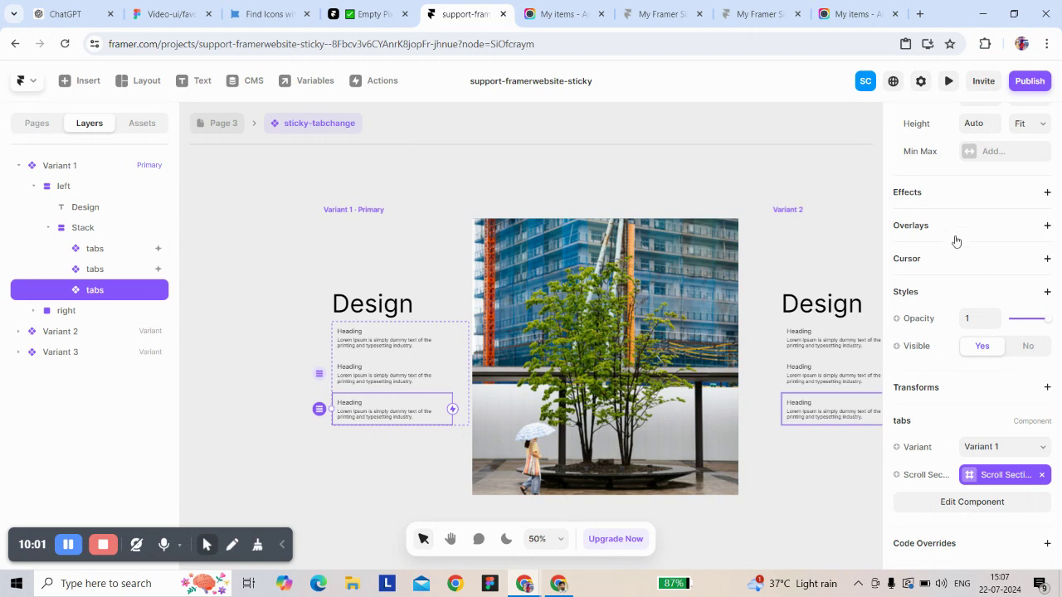
pyautogui.click(943, 192)
pyautogui.click(981, 352)
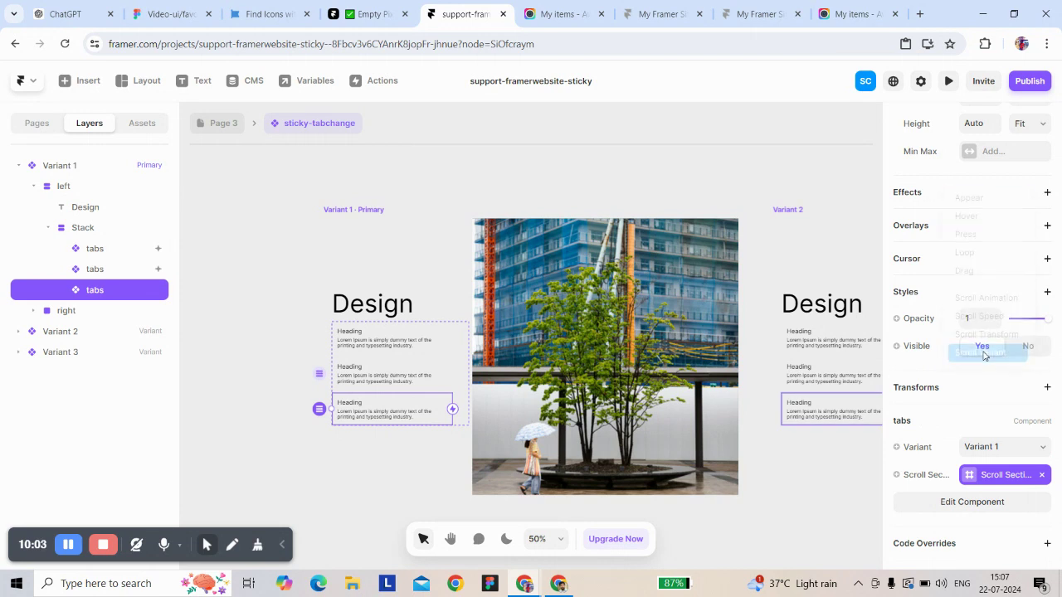
pyautogui.click(797, 258)
pyautogui.click(795, 296)
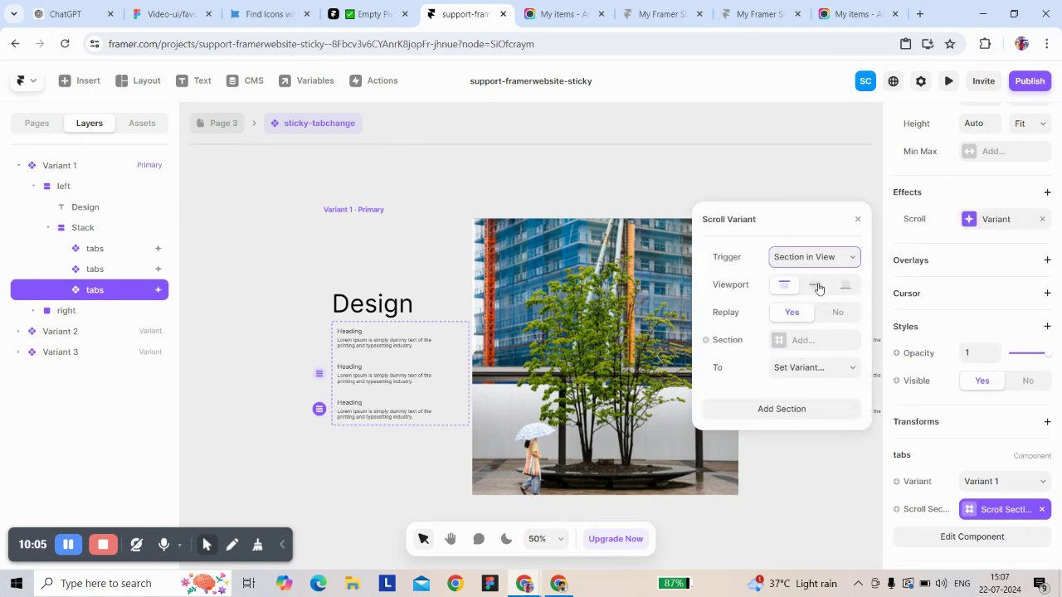
# Step: Link the third tab effect's section to Scroll Section 3 and make it switch to Variant 2
pyautogui.click(725, 341)
pyautogui.moveTo(778, 365)
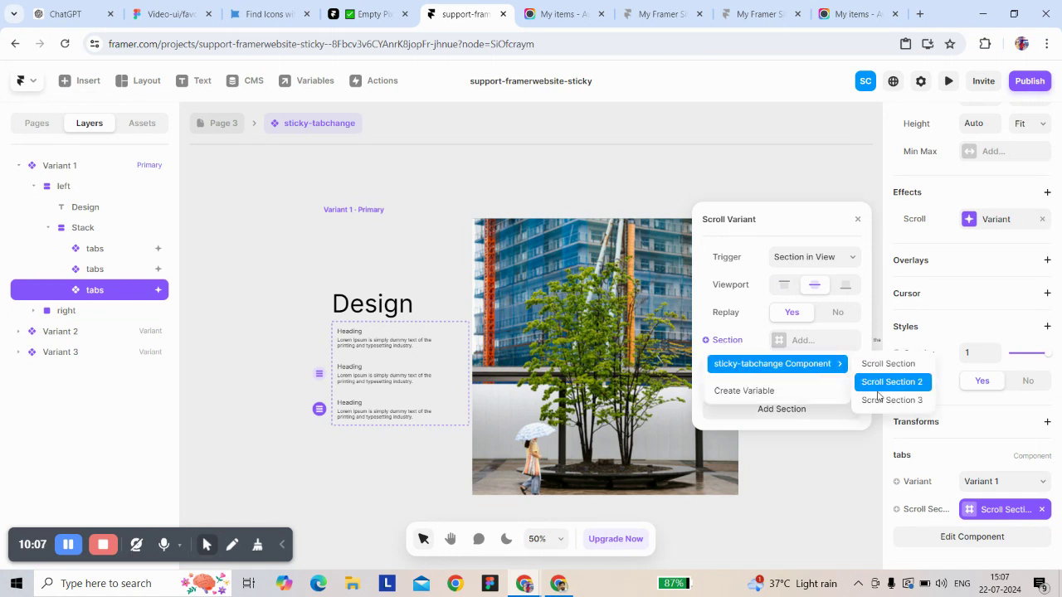
pyautogui.click(881, 402)
pyautogui.click(809, 368)
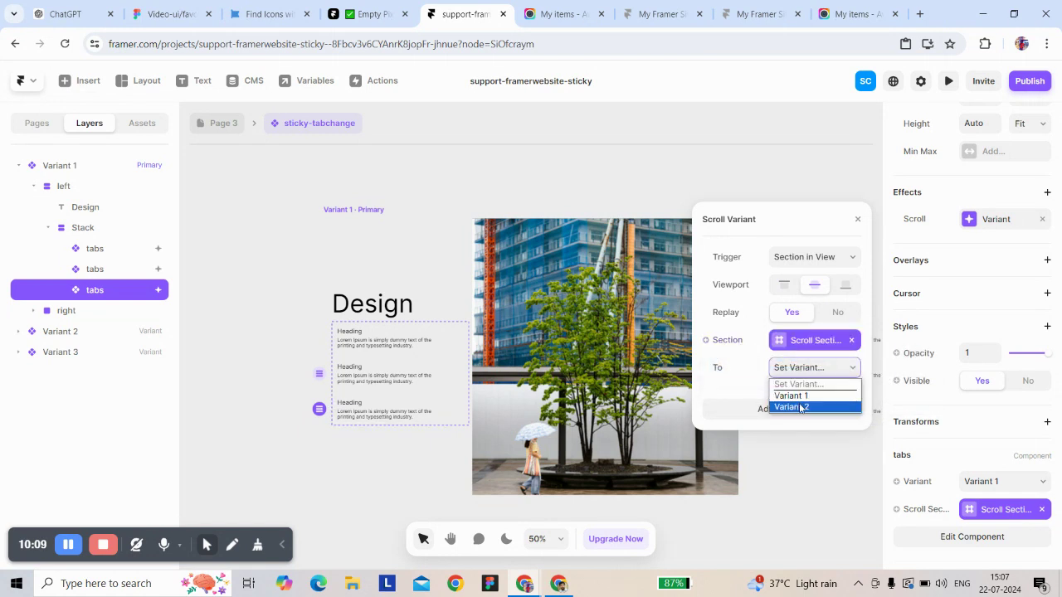
pyautogui.click(797, 405)
pyautogui.click(800, 409)
pyautogui.click(782, 437)
pyautogui.click(785, 464)
pyautogui.click(741, 419)
pyautogui.moveTo(772, 433)
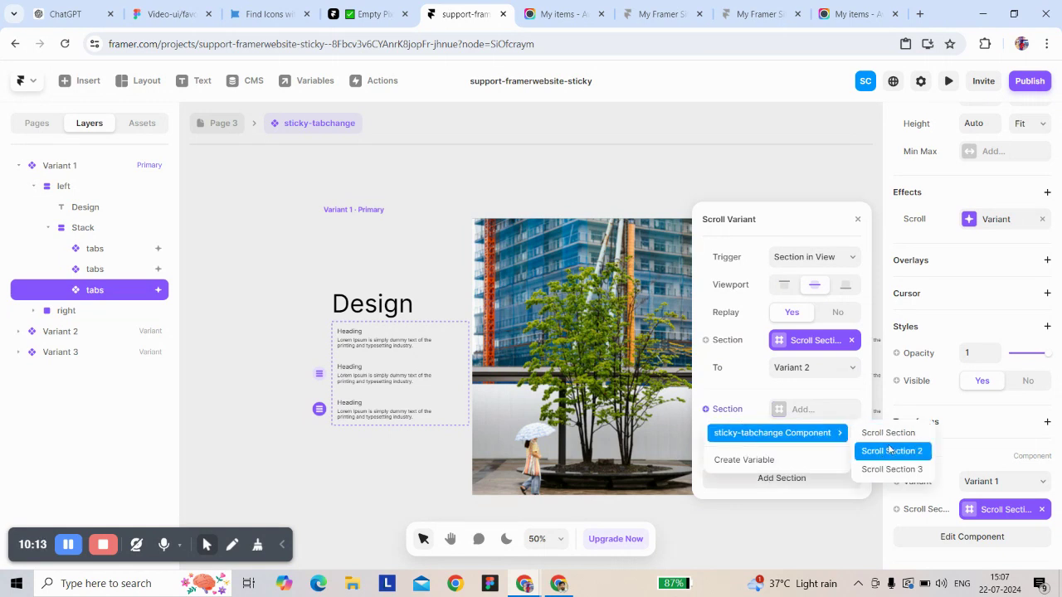
pyautogui.click(896, 453)
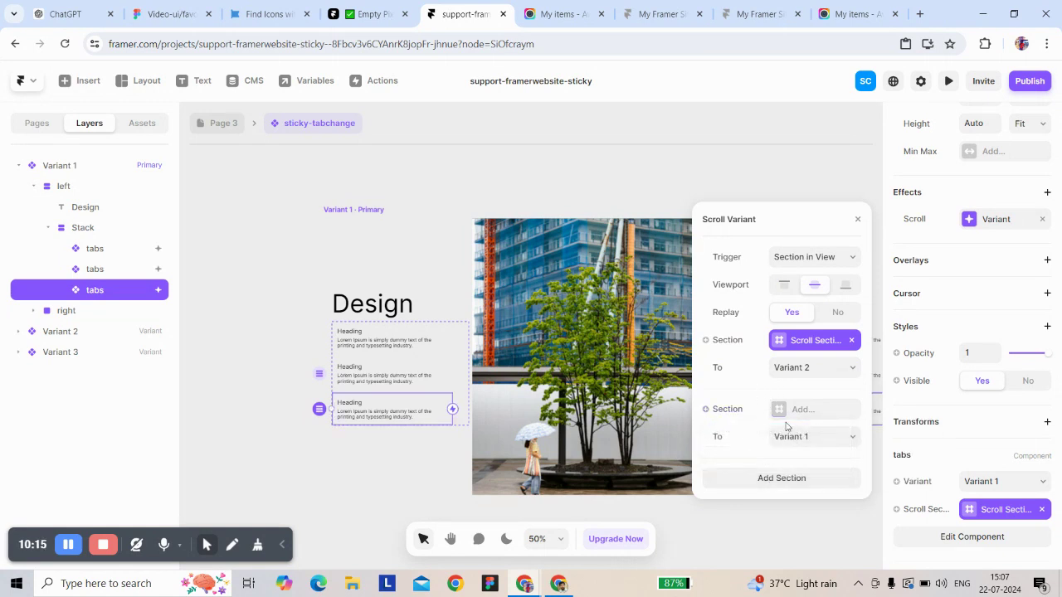
pyautogui.click(793, 445)
pyautogui.click(791, 439)
pyautogui.rightClick(789, 440)
pyautogui.click(806, 458)
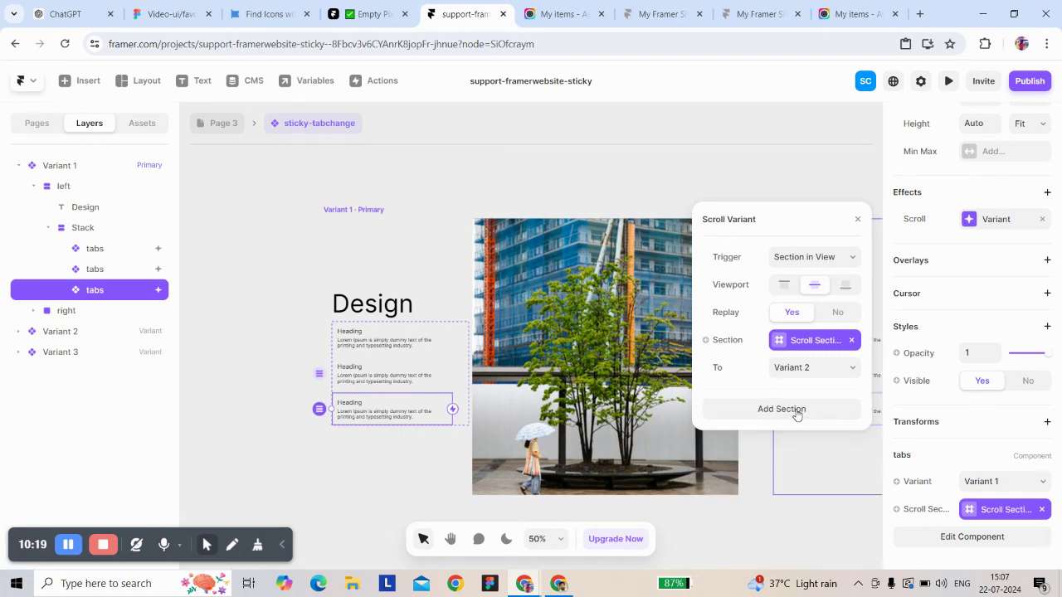
# Step: Return to Page 3 and preview the Desktop layout, checking the images, tab states and progress bars while scrolling through all three sections
pyautogui.click(857, 220)
pyautogui.click(217, 126)
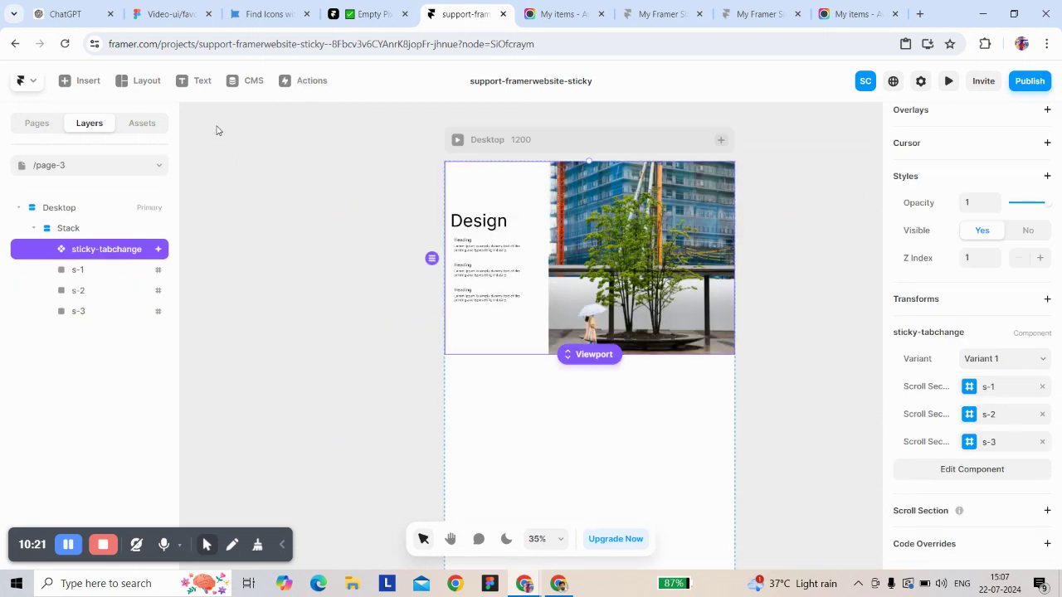
pyautogui.click(606, 148)
pyautogui.click(946, 81)
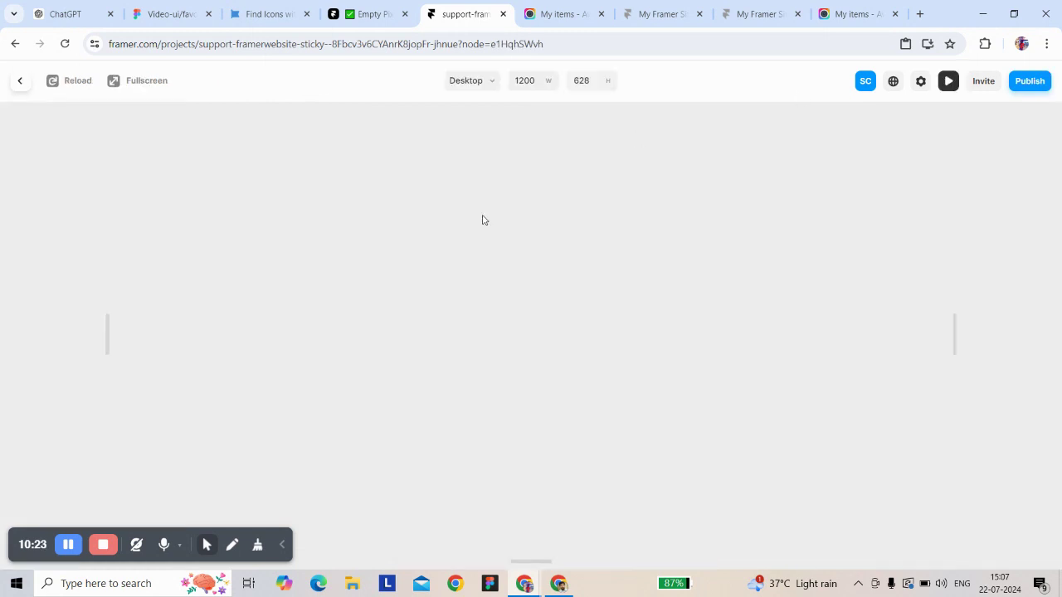
pyautogui.scroll(-5, 401, 359)
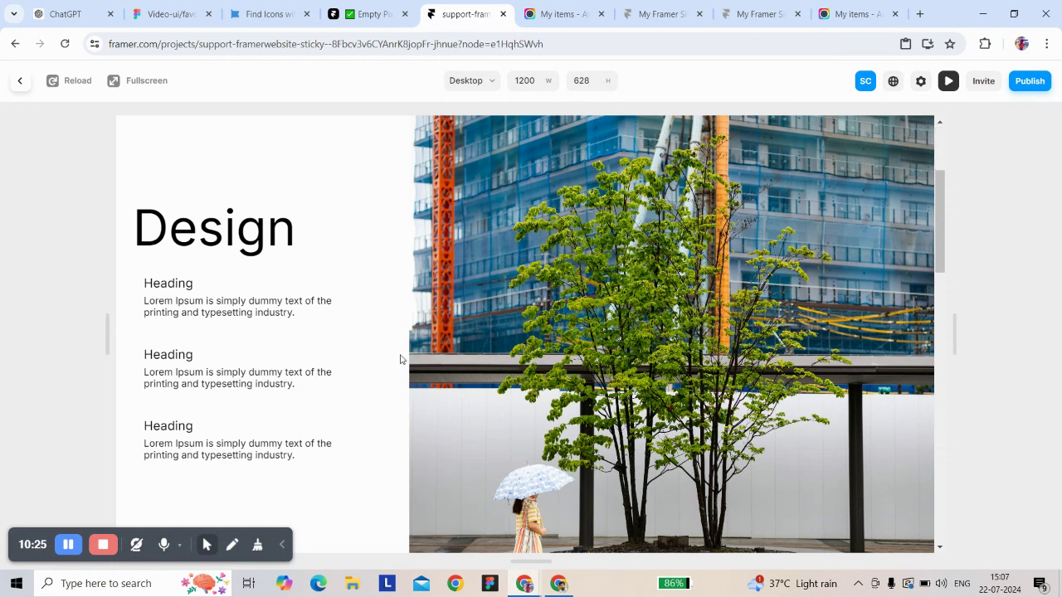
pyautogui.scroll(-5, 401, 359)
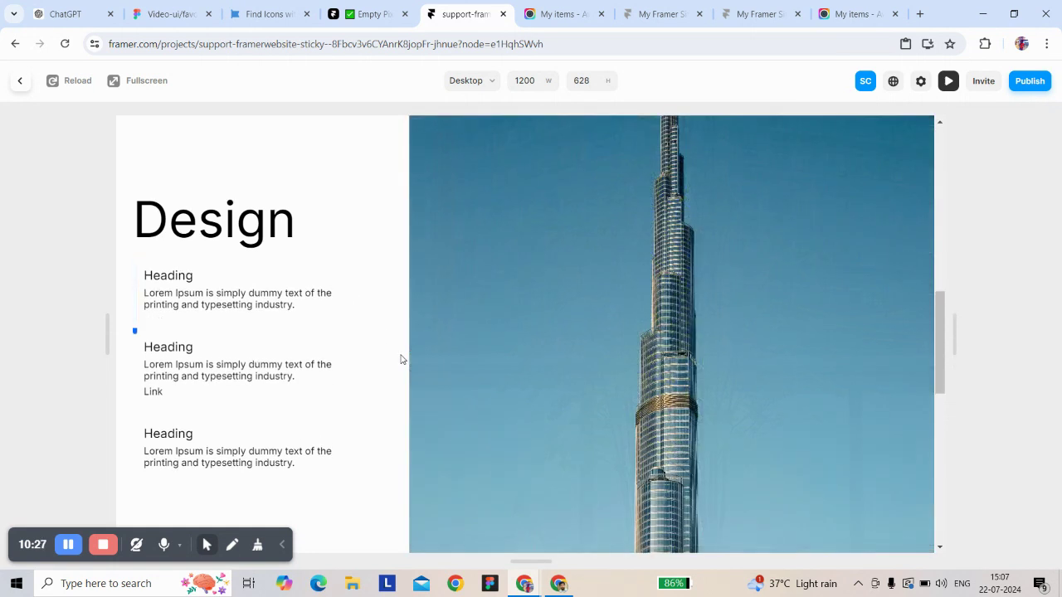
pyautogui.scroll(-2, 400, 359)
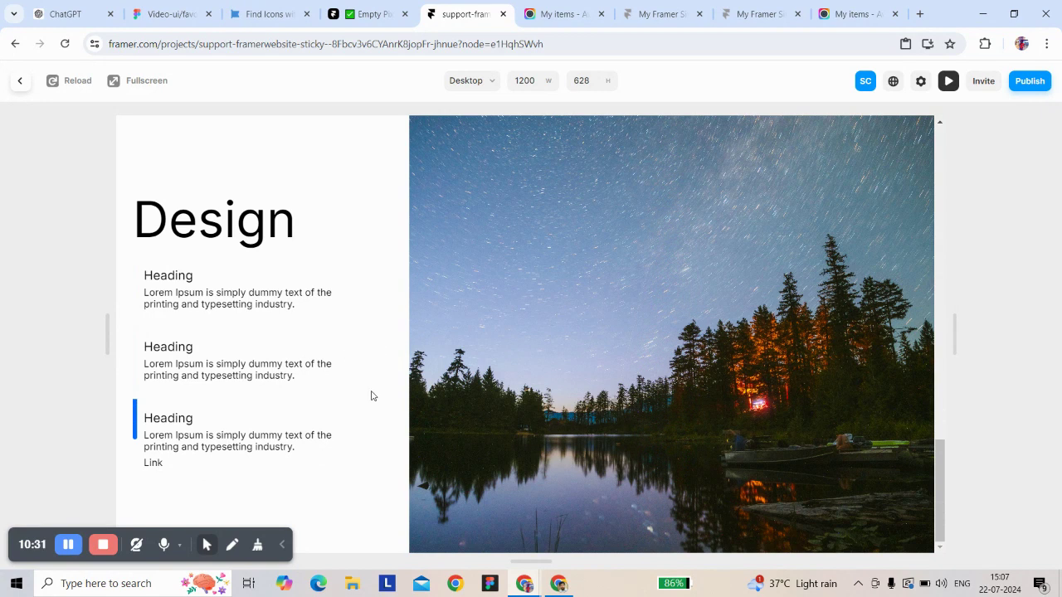
pyautogui.scroll(8, 372, 394)
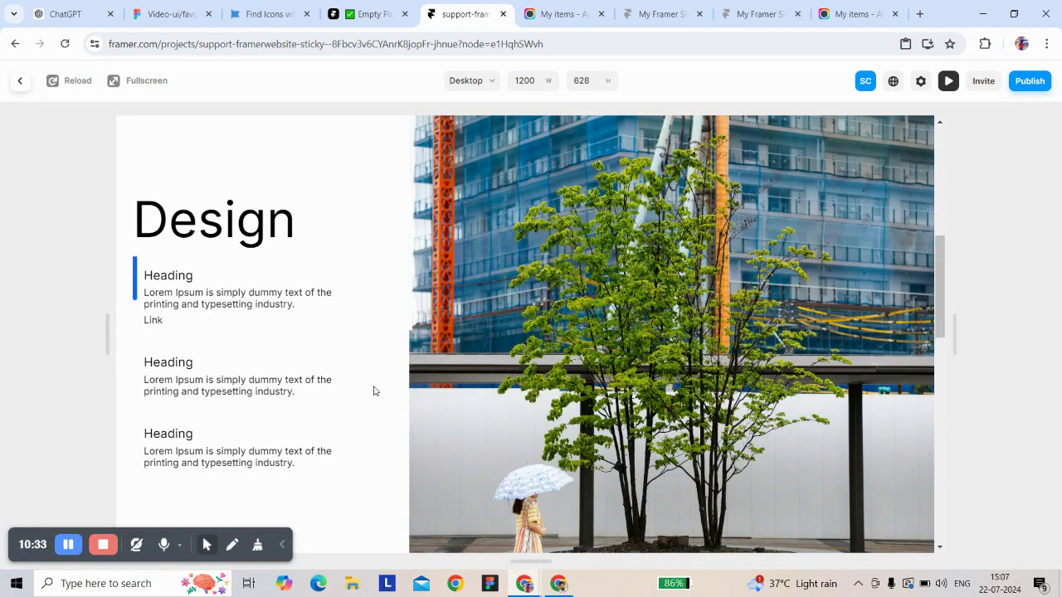
pyautogui.scroll(2, 374, 391)
pyautogui.scroll(-2, 374, 390)
pyautogui.scroll(-8, 373, 391)
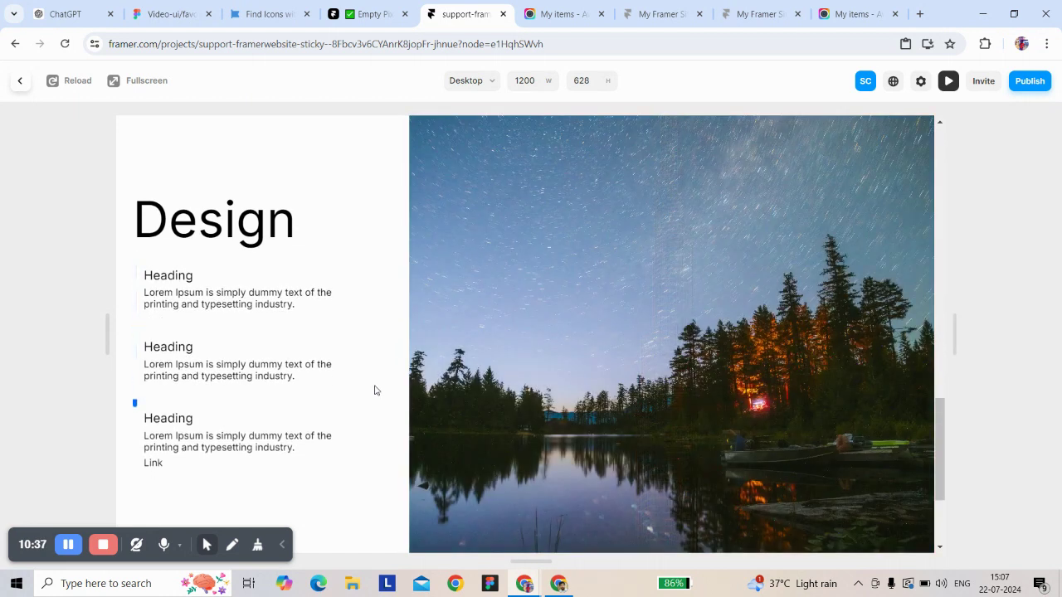
pyautogui.scroll(-2, 374, 390)
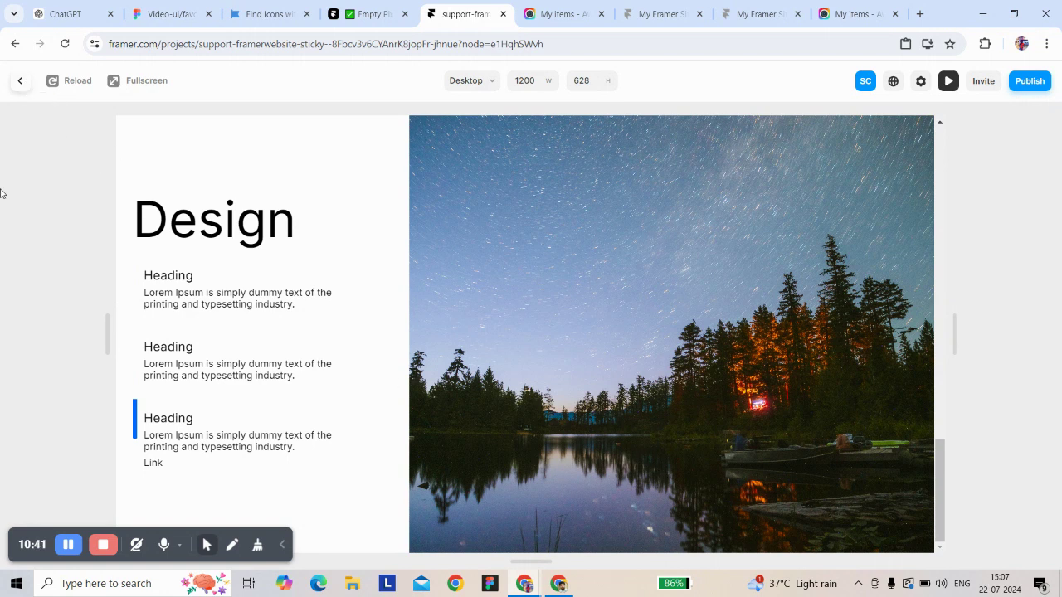
# Step: Leave the preview and examine the size and scroll section settings of s-1, s-2, s-3 and the sticky-tabchange instance
pyautogui.click(21, 80)
pyautogui.scroll(-3, 497, 348)
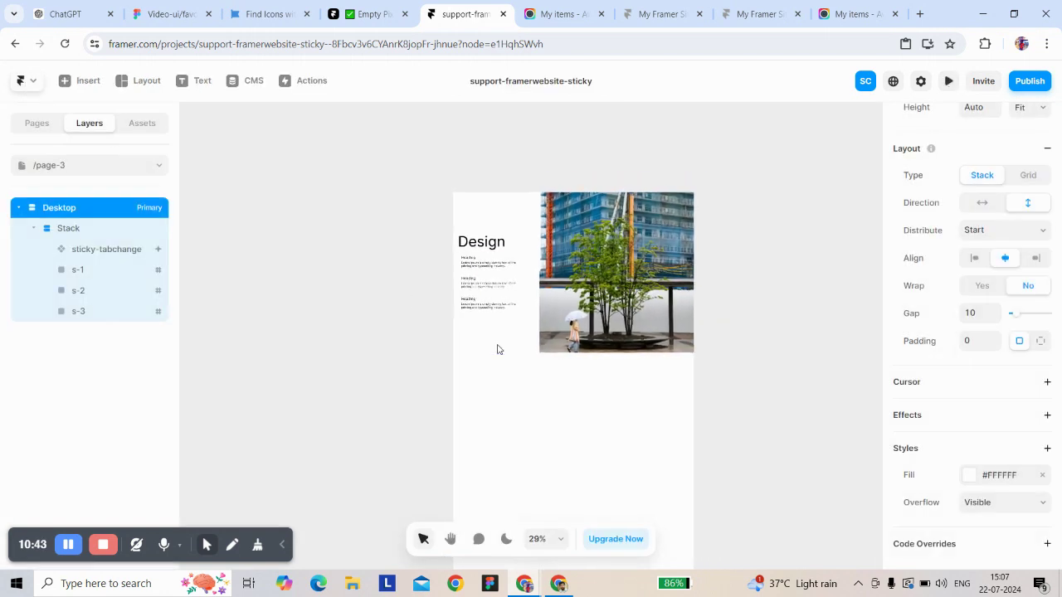
pyautogui.scroll(-3, 490, 340)
pyautogui.click(592, 294)
pyautogui.scroll(5, 940, 318)
pyautogui.scroll(-3, 979, 354)
pyautogui.click(686, 437)
pyautogui.scroll(5, 967, 340)
pyautogui.scroll(-1, 966, 325)
pyautogui.scroll(-2, 966, 326)
pyautogui.scroll(-3, 661, 340)
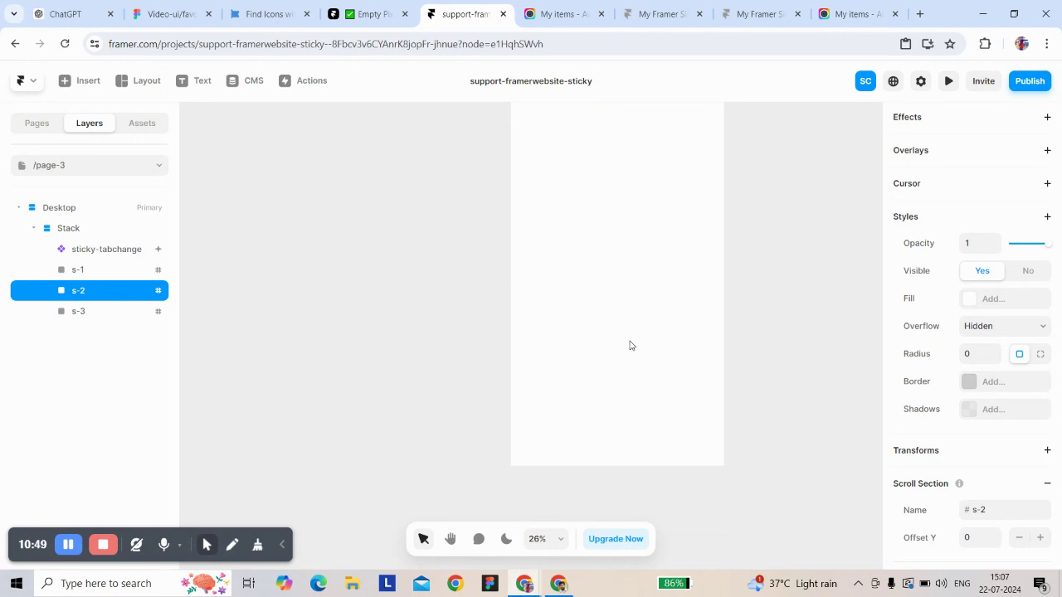
pyautogui.click(667, 399)
pyautogui.scroll(3, 974, 329)
pyautogui.scroll(2, 975, 328)
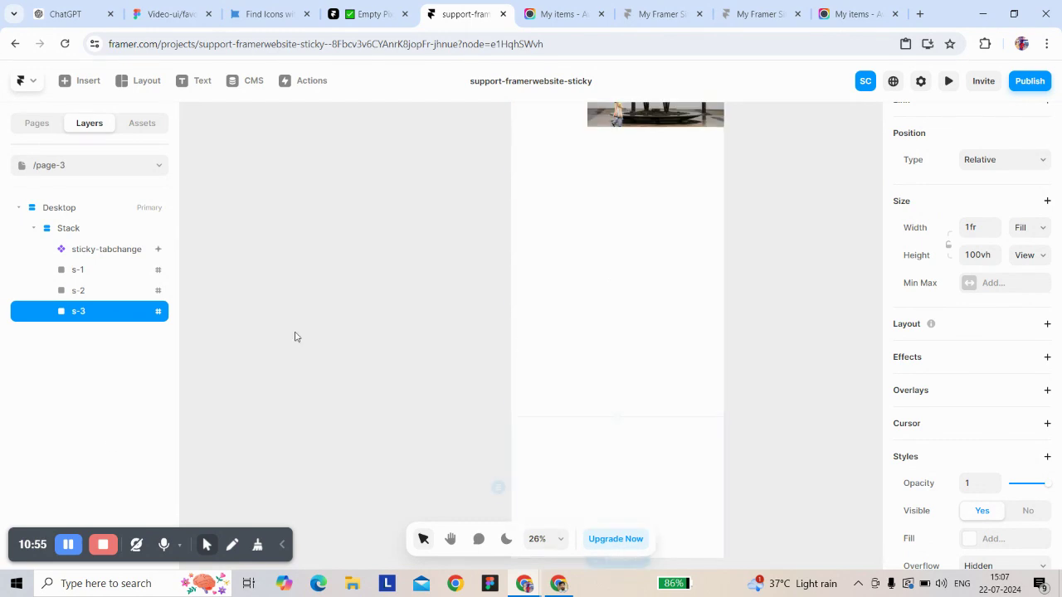
pyautogui.scroll(2, 570, 316)
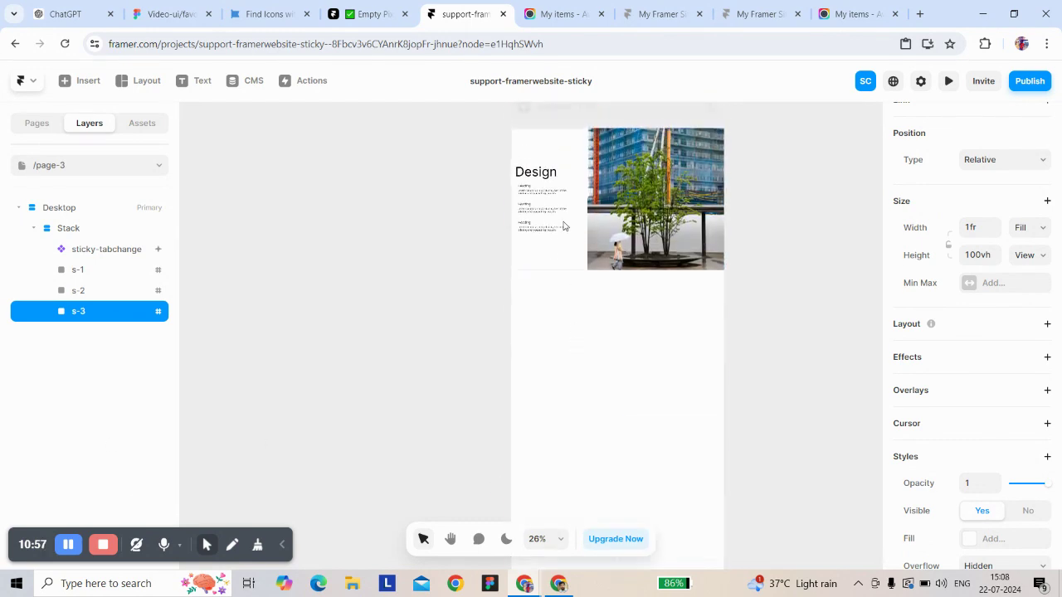
pyautogui.click(561, 222)
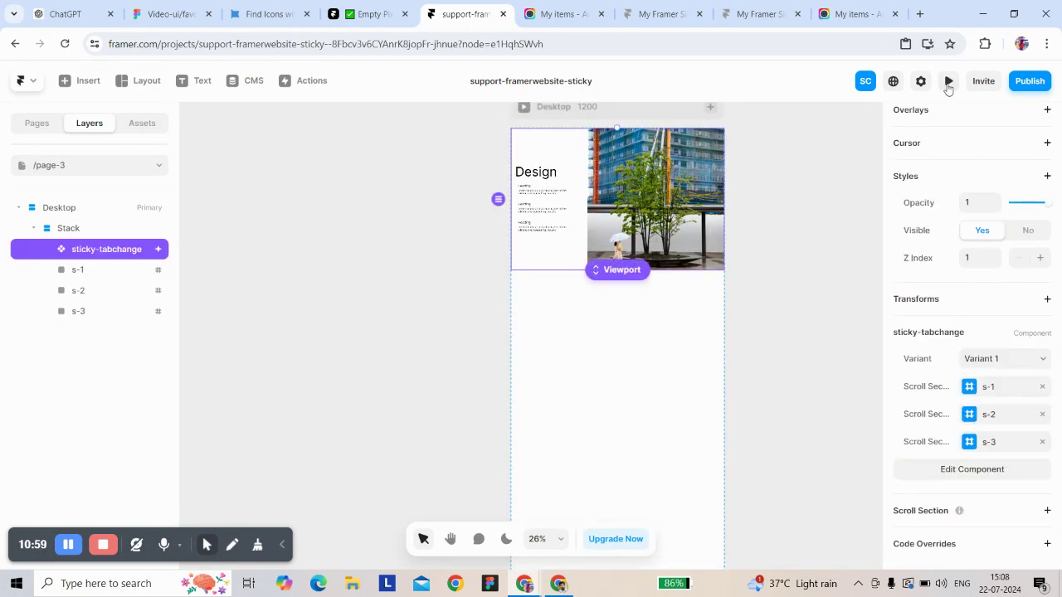
# Step: Preview the Desktop layout at 1200 px wide, scroll to the first section, and set the preview height to 800
pyautogui.click(948, 81)
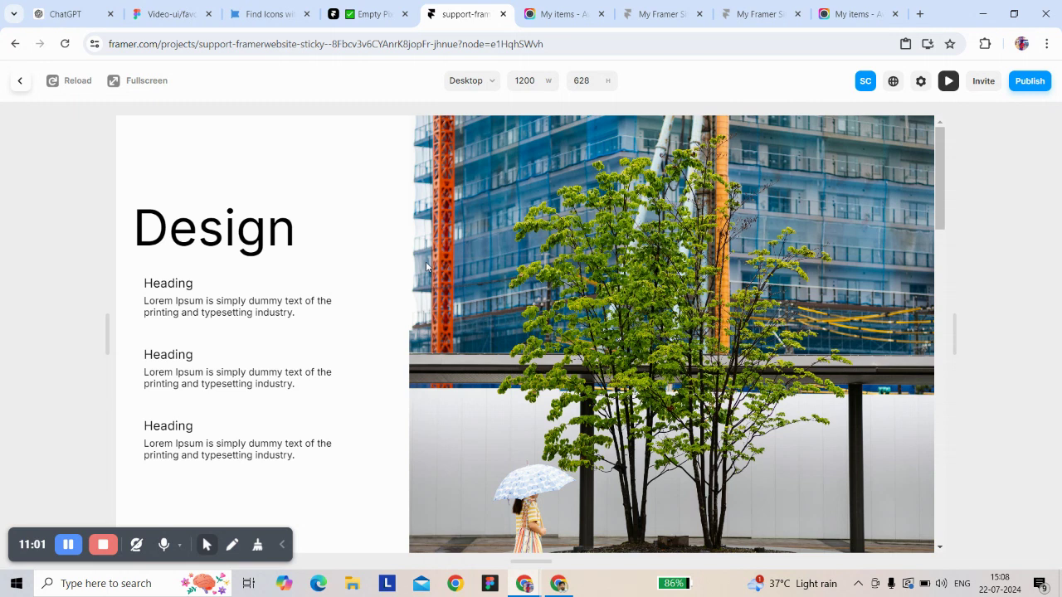
pyautogui.scroll(-3, 426, 261)
pyautogui.click(580, 81)
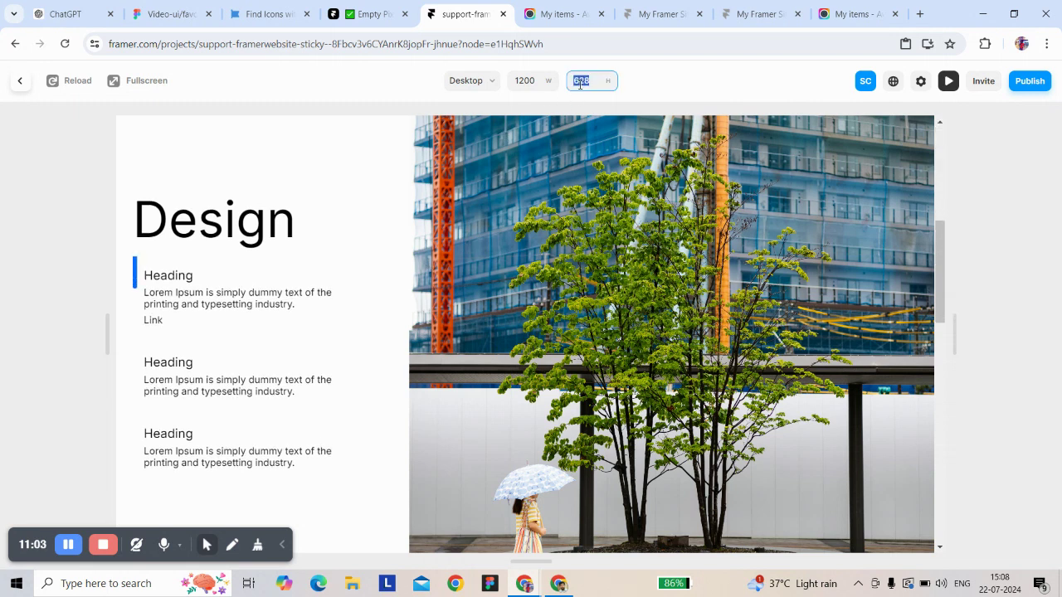
pyautogui.press('Return')
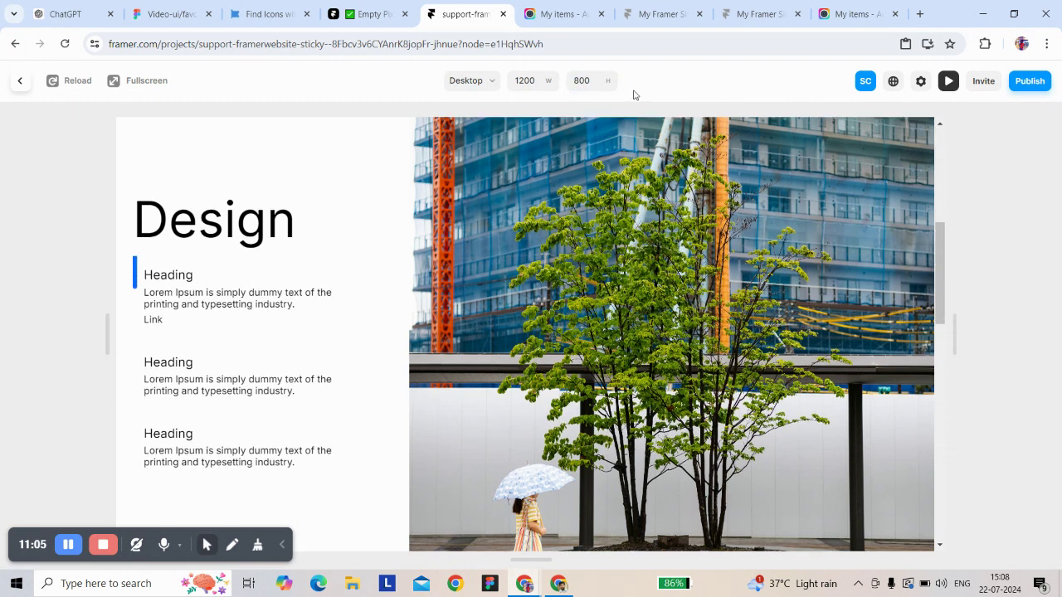
# Step: Reduce the browser's page zoom and resize the preview frame to a height of about 726
pyautogui.click(1047, 44)
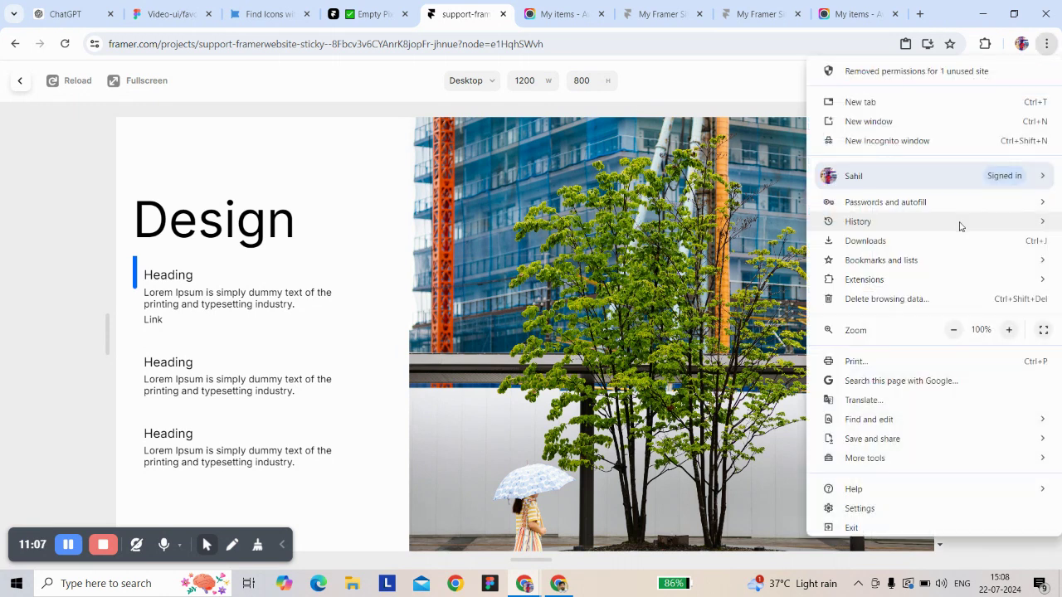
pyautogui.click(955, 330)
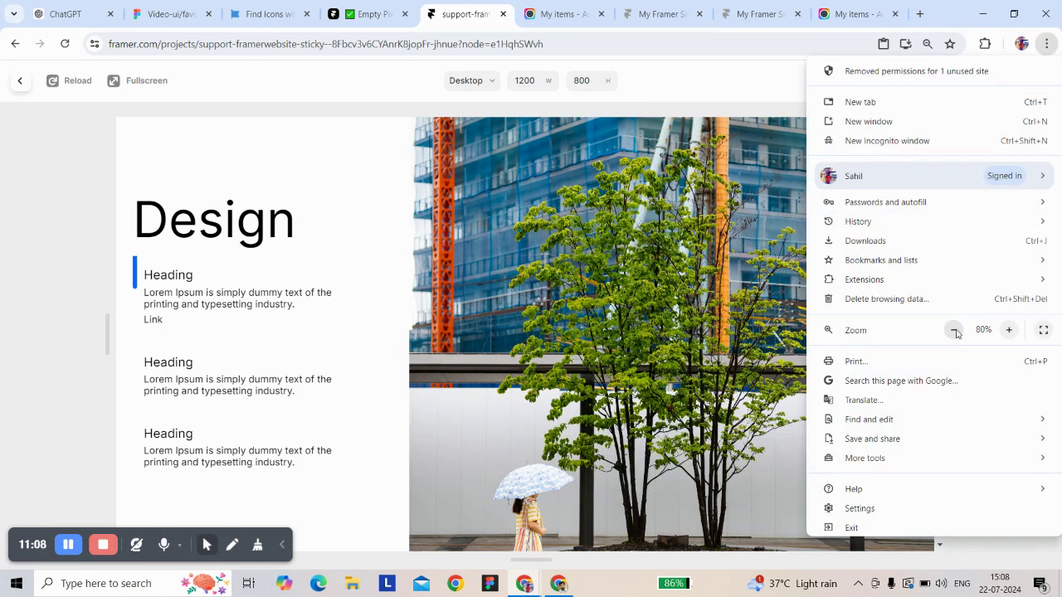
pyautogui.click(955, 330)
pyautogui.click(589, 117)
pyautogui.moveTo(531, 498); pyautogui.dragTo(531, 526)
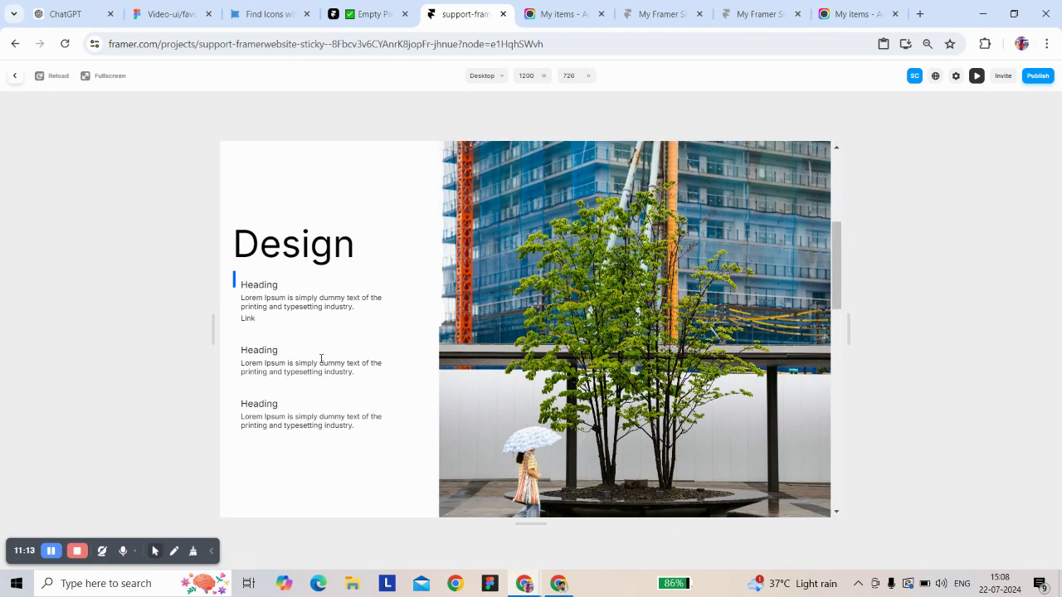
# Step: Scroll through the resized preview to check the image, tab and progress bar changes for the second and third sections
pyautogui.scroll(-5, 322, 358)
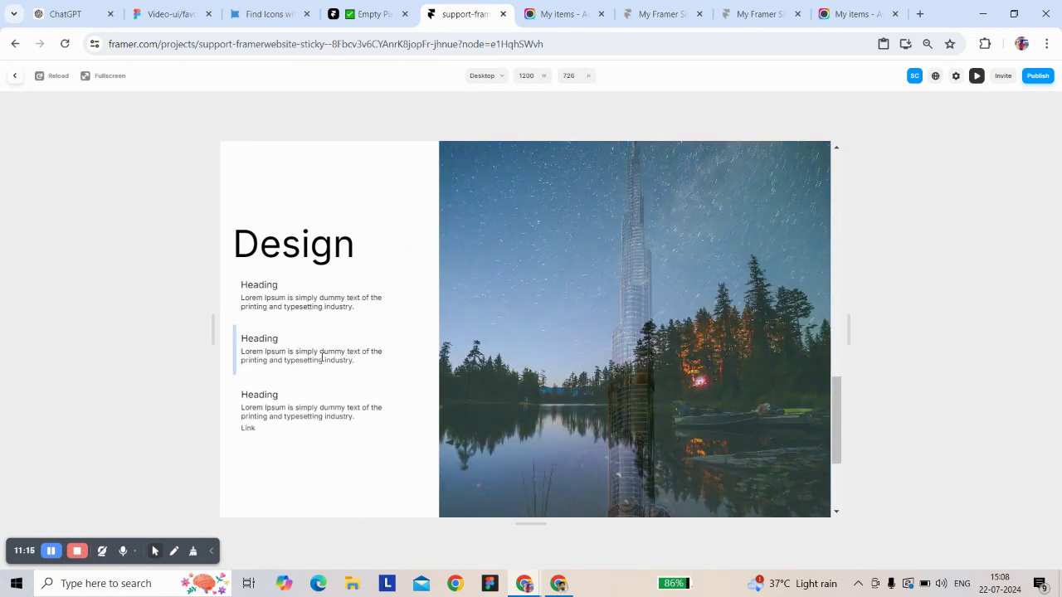
pyautogui.scroll(-3, 322, 358)
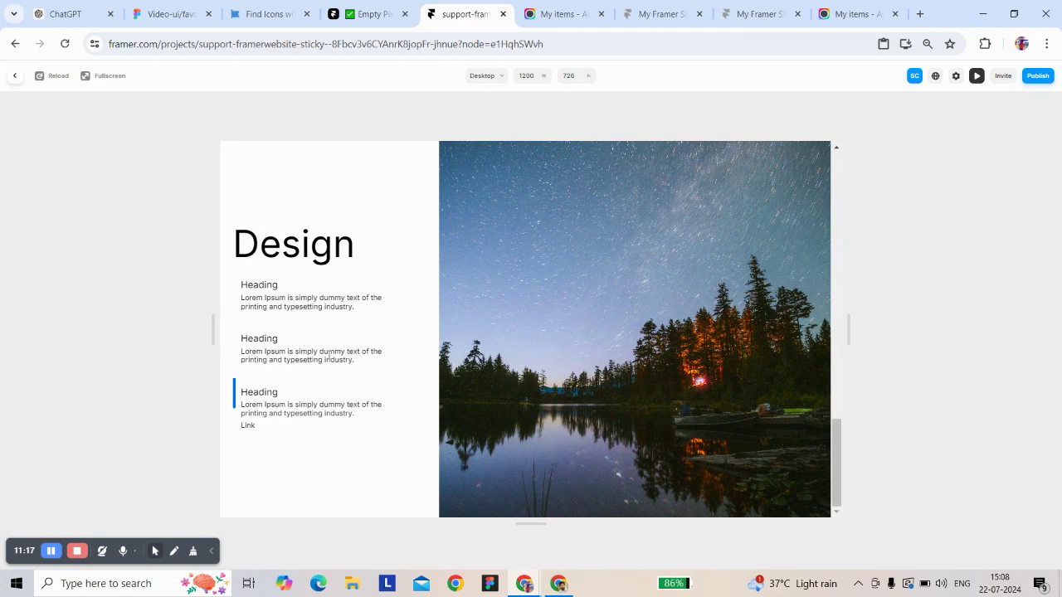
pyautogui.scroll(2, 328, 353)
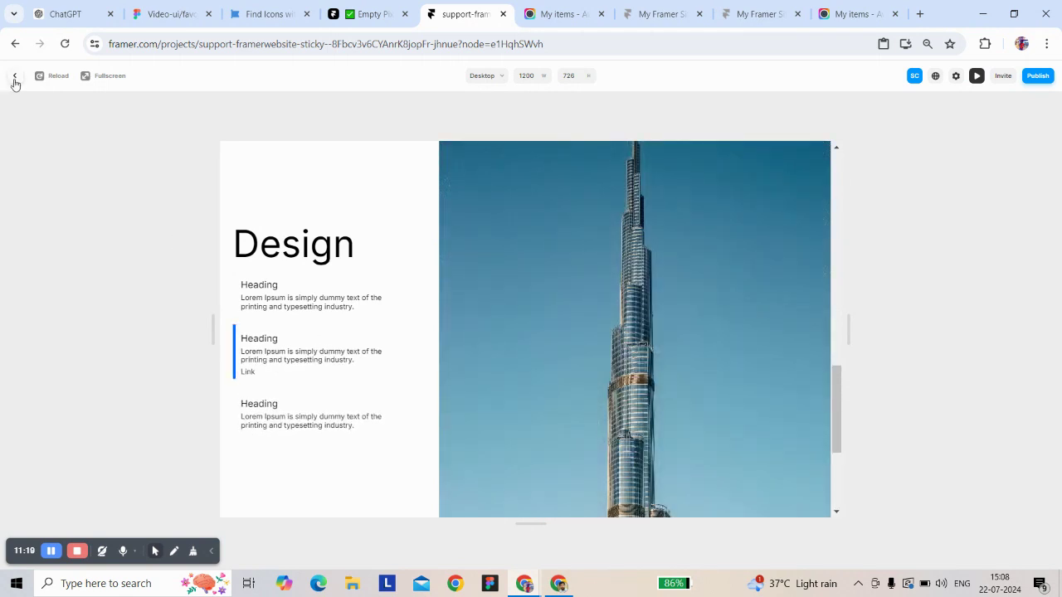
# Step: Leave the preview and examine the third tab's scroll variant settings in Variant 1 of the sticky-tabchange component
pyautogui.click(14, 78)
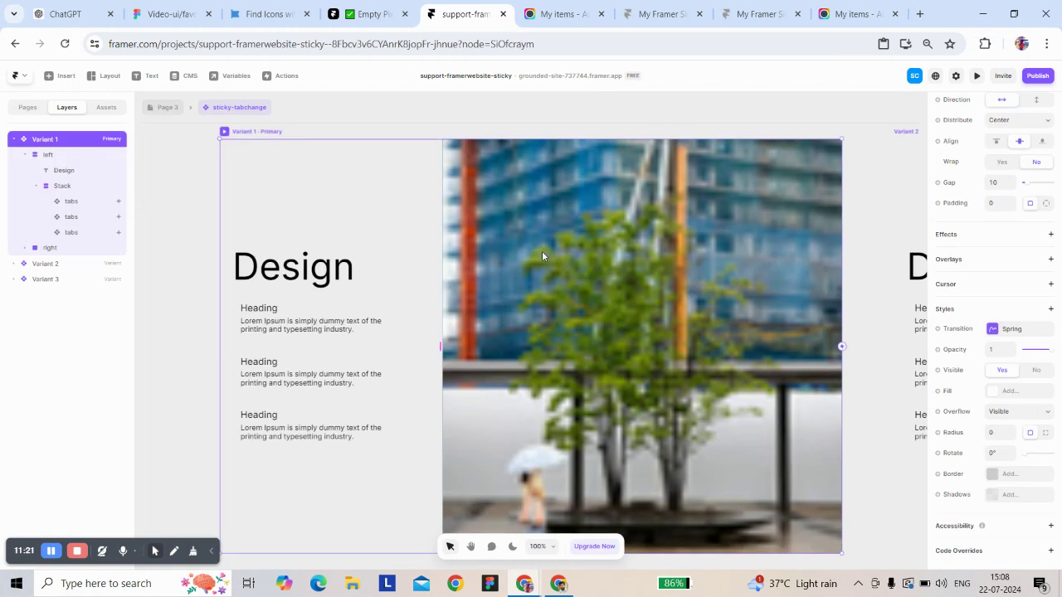
pyautogui.click(309, 435)
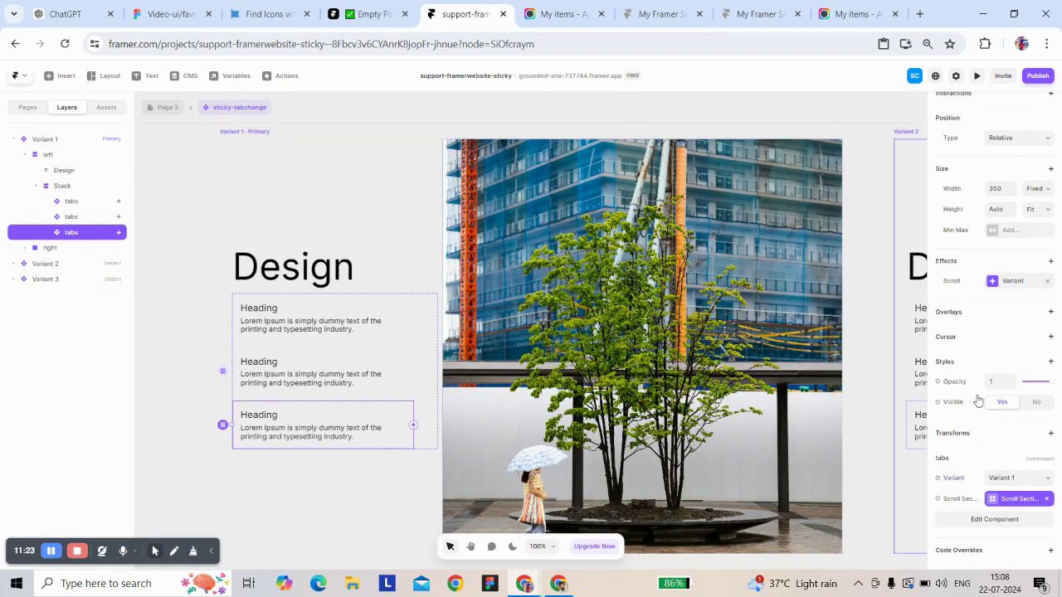
pyautogui.click(994, 283)
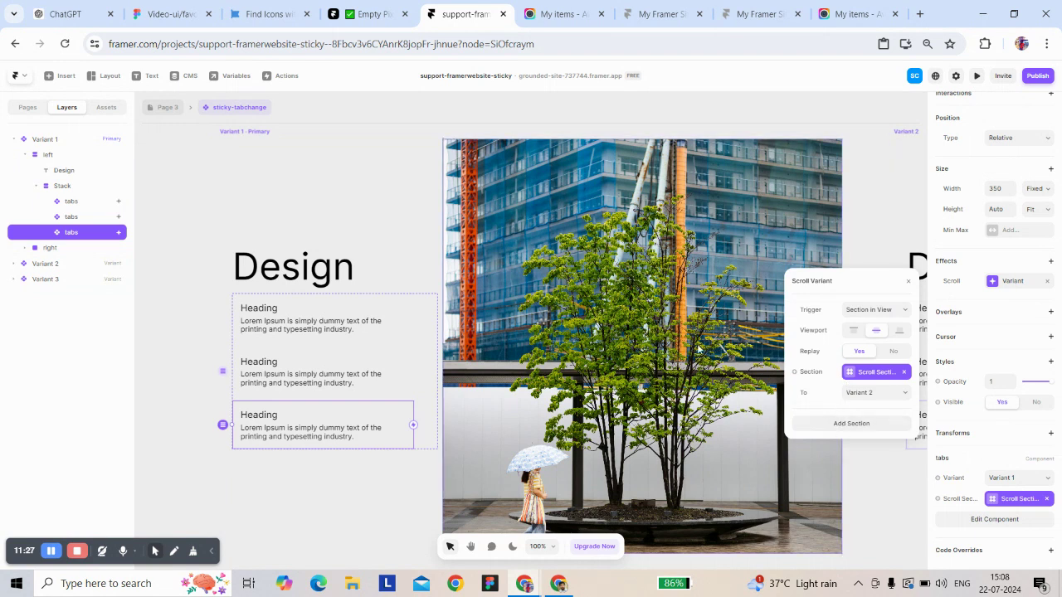
pyautogui.click(55, 553)
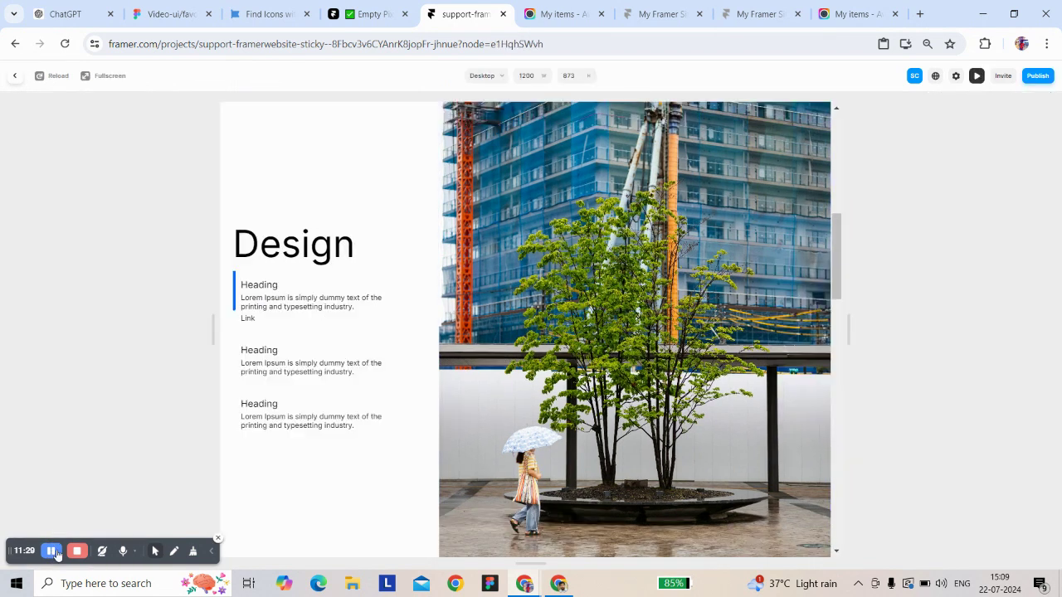
# Step: Return to the Page 3 canvas and examine the size settings of the stacked scroll sections below the sticky component
pyautogui.click(13, 77)
pyautogui.scroll(-3, 450, 304)
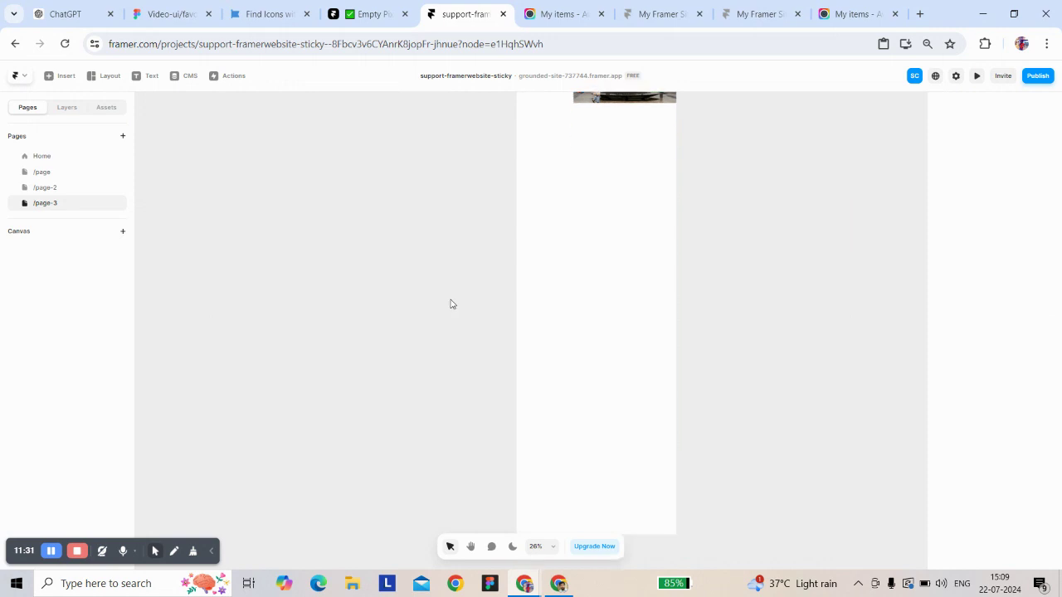
pyautogui.click(591, 400)
pyautogui.scroll(2, 946, 263)
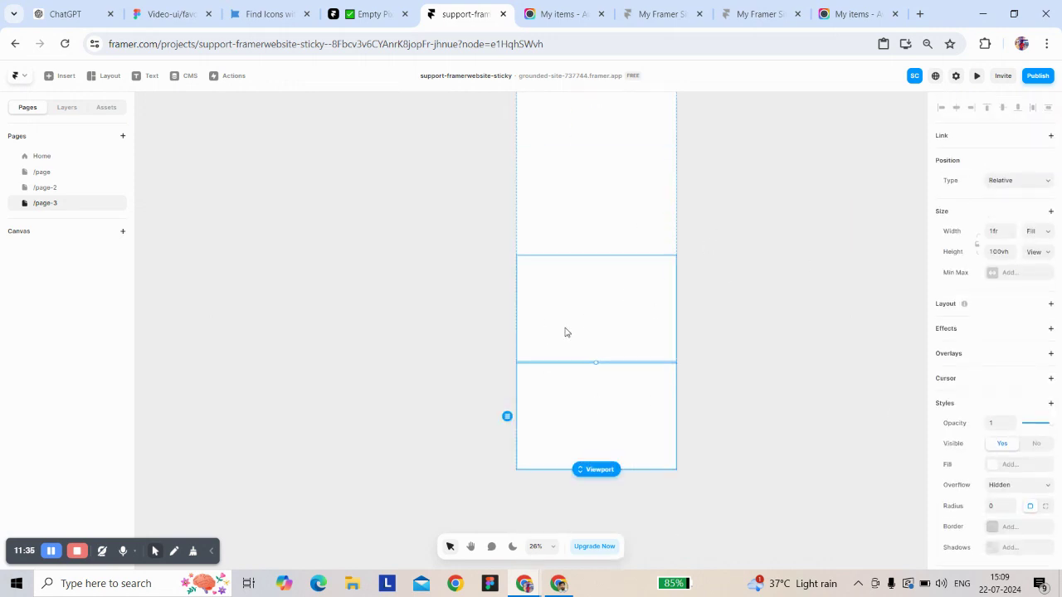
pyautogui.scroll(3, 567, 332)
pyautogui.click(592, 133)
# Step: Preview the page from the start and check that images, tabs and progress bars follow all three scroll sections
pyautogui.click(976, 76)
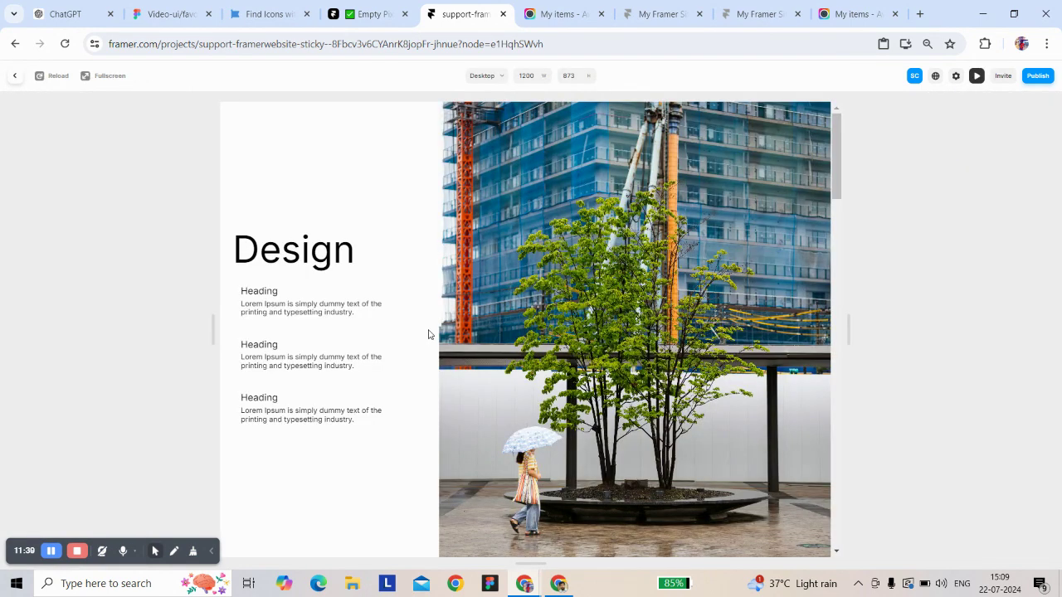
pyautogui.scroll(-5, 428, 334)
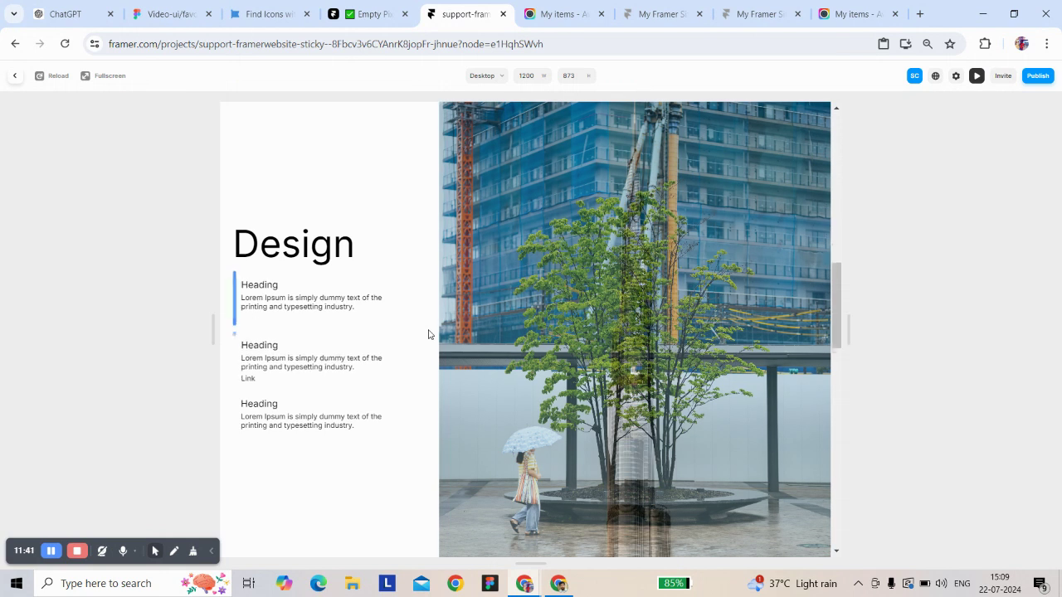
pyautogui.scroll(-5, 428, 334)
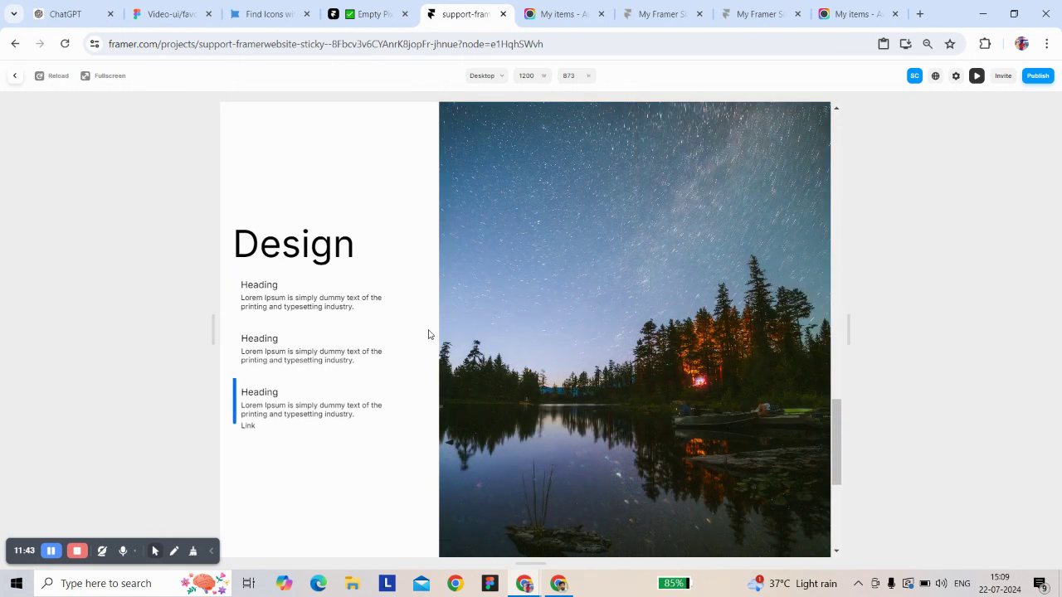
pyautogui.scroll(-3, 428, 334)
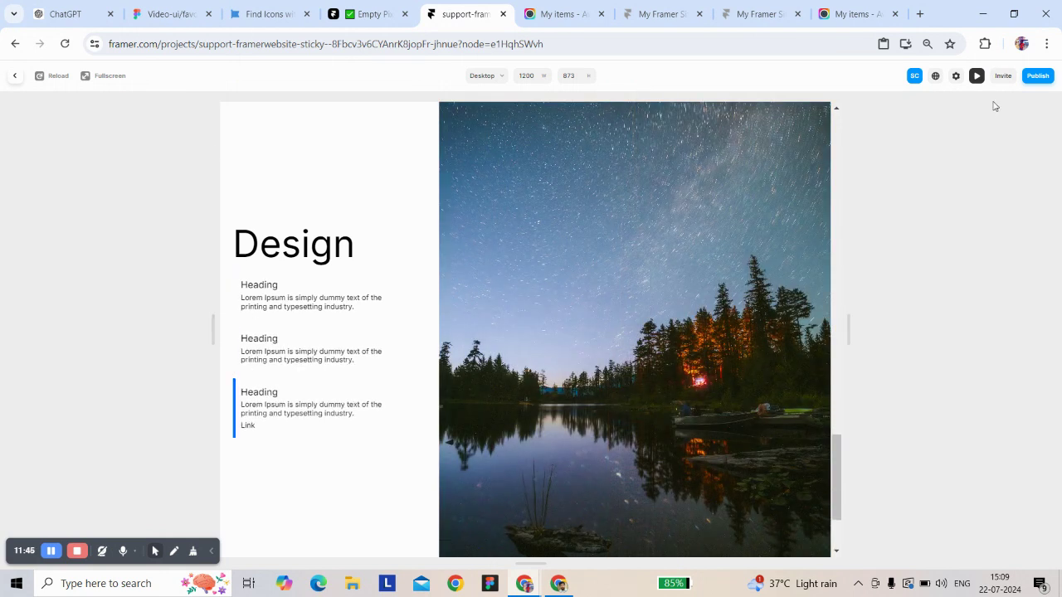
# Step: Publish the site update and open page-3 on the grounded-site-737744.framer.app domain
pyautogui.click(1033, 77)
pyautogui.click(907, 172)
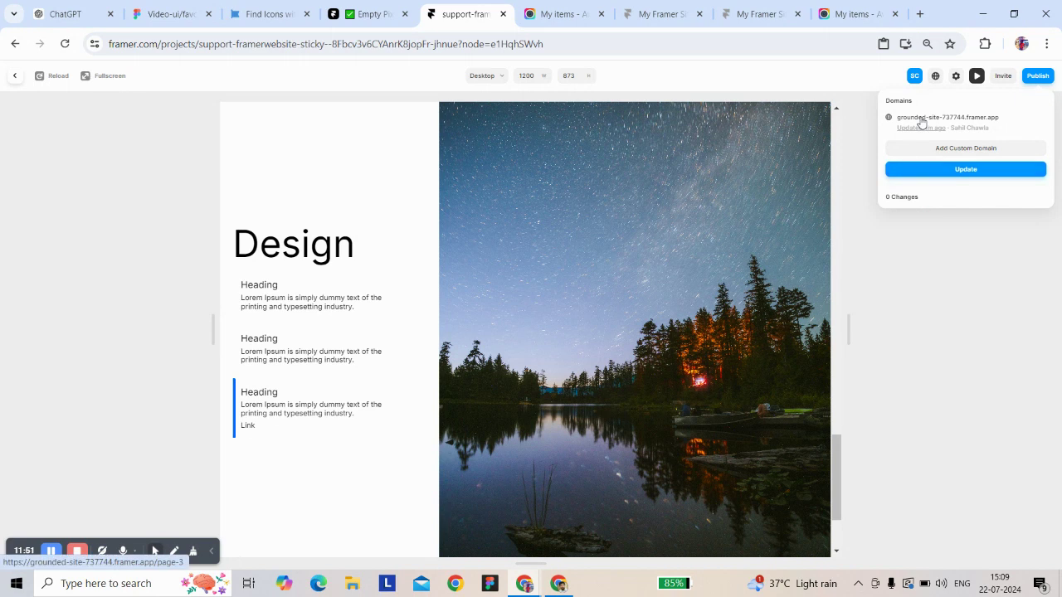
pyautogui.click(913, 119)
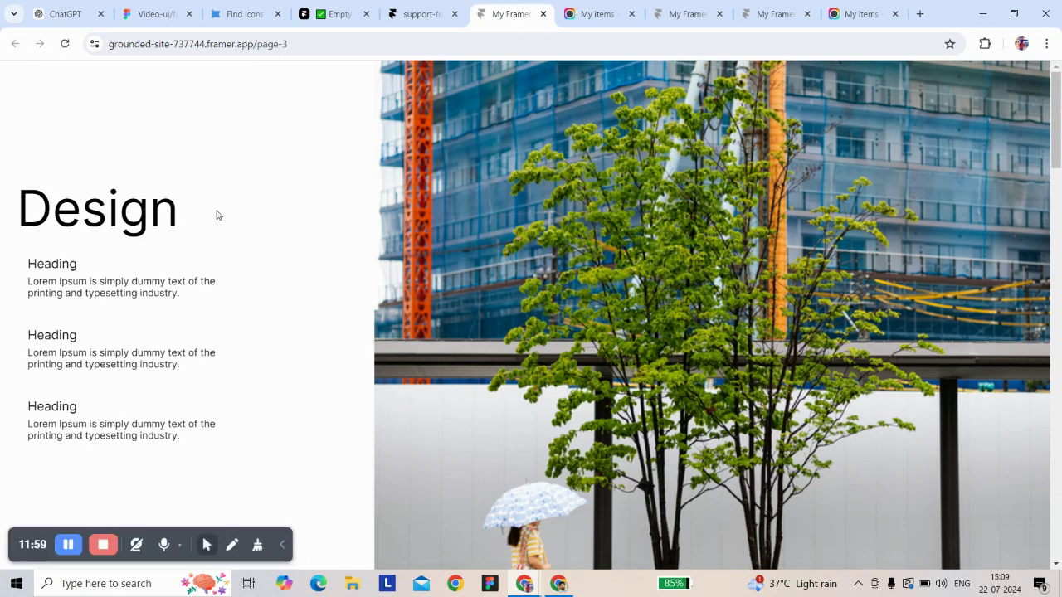
# Step: Scroll the published page-3 to its end and back, examining the image transitions, tab links and progress bars
pyautogui.scroll(-5, 217, 215)
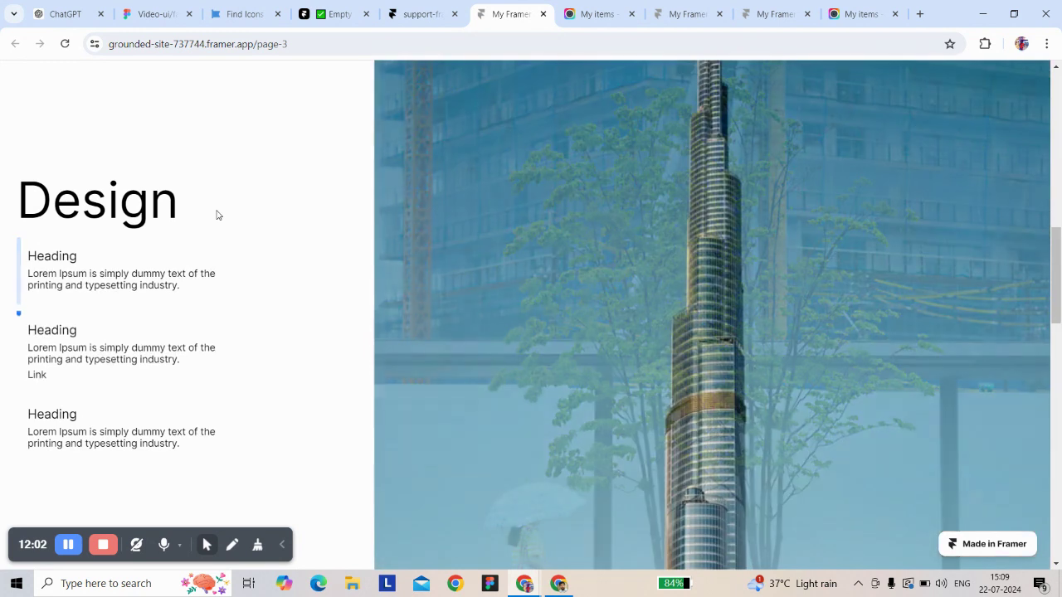
pyautogui.scroll(-5, 218, 215)
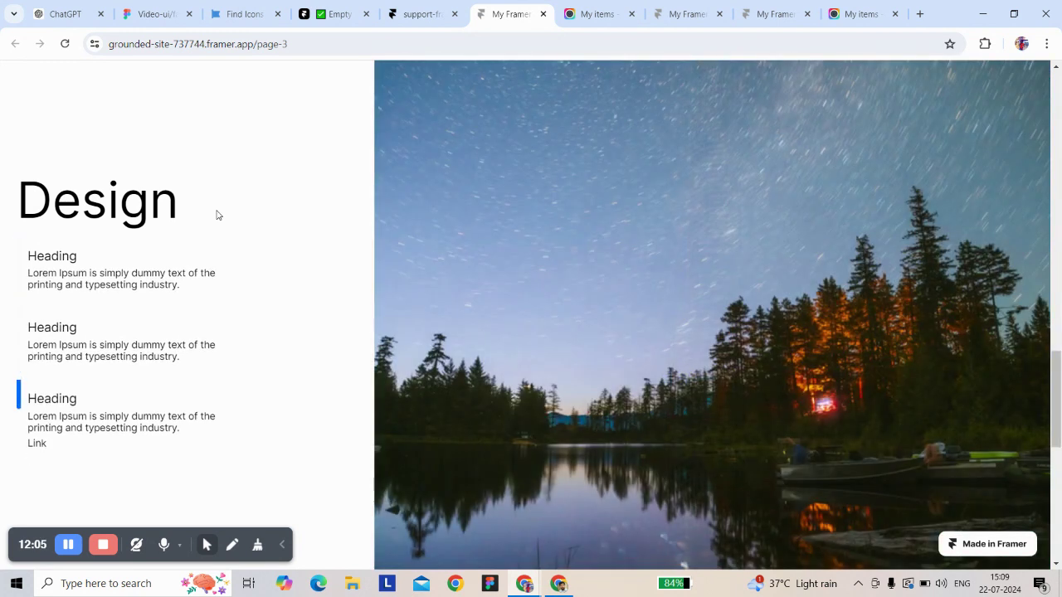
pyautogui.scroll(-5, 218, 215)
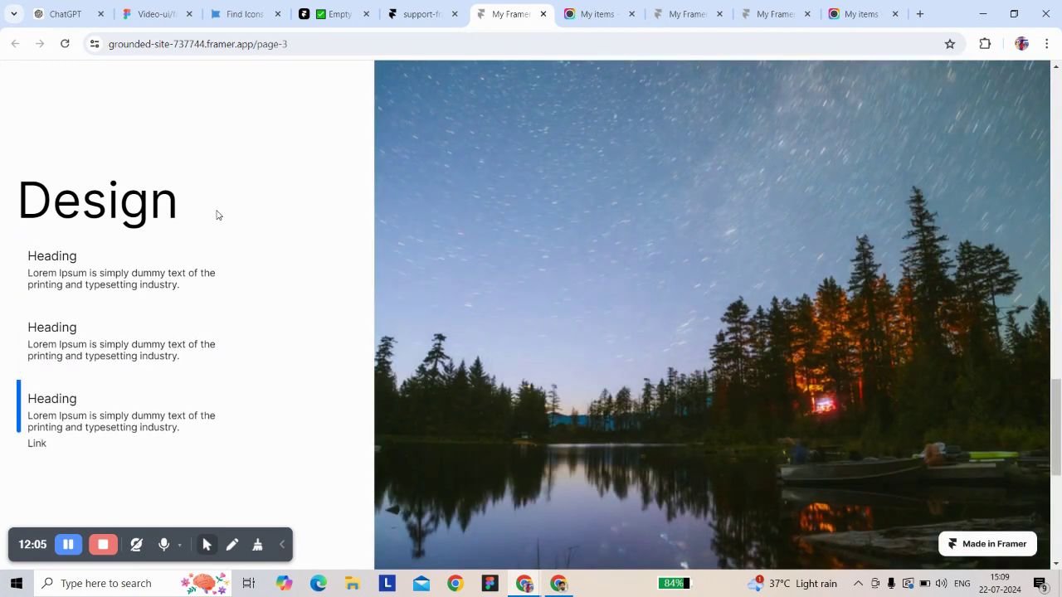
pyautogui.scroll(-2, 218, 214)
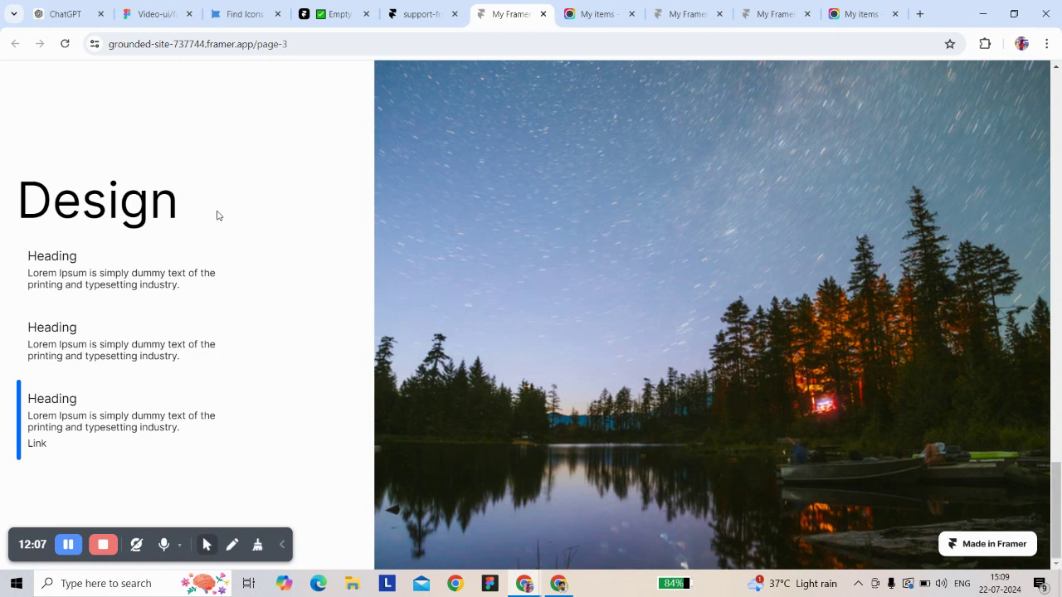
pyautogui.scroll(2, 218, 215)
pyautogui.scroll(1, 217, 215)
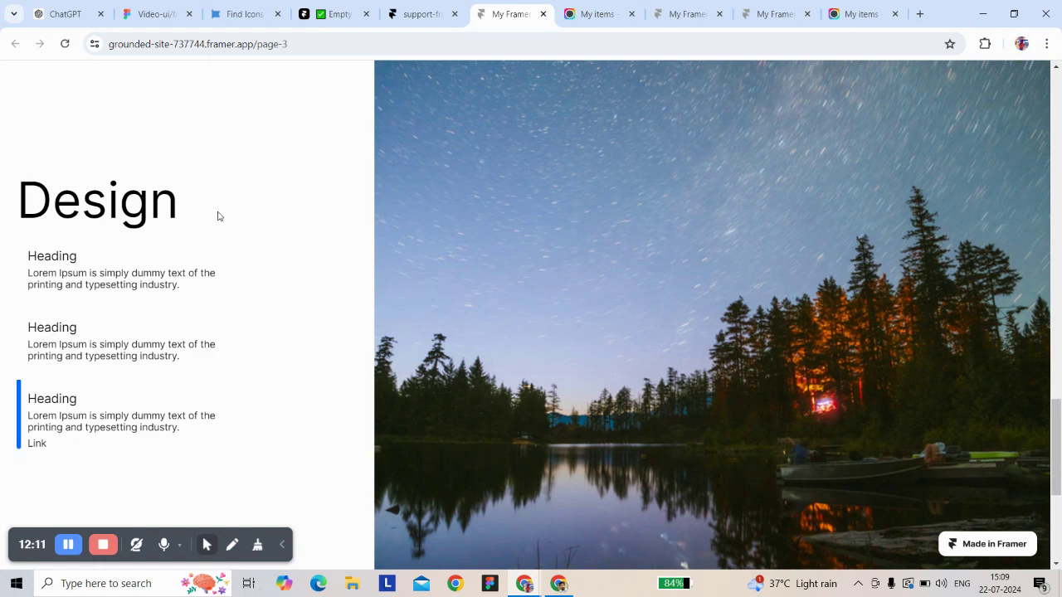
pyautogui.moveTo(455, 238)
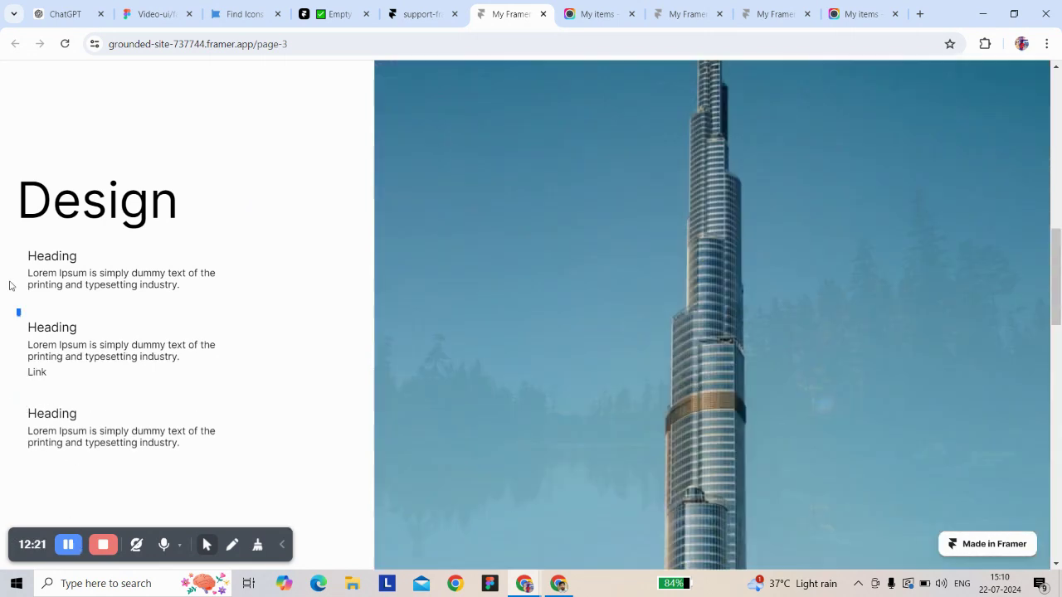
pyautogui.moveTo(28, 263)
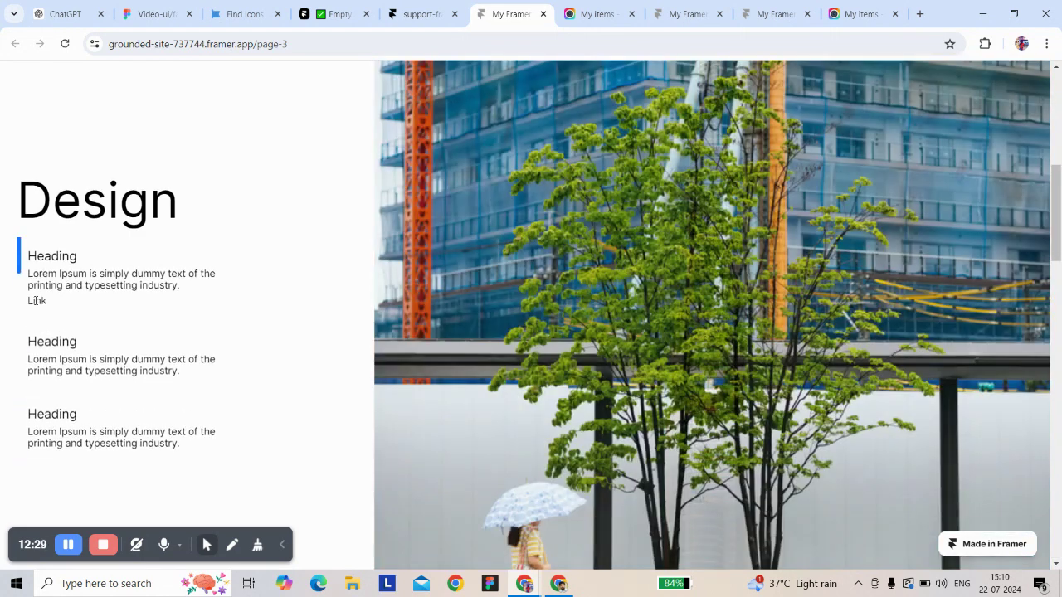
pyautogui.moveTo(741, 304)
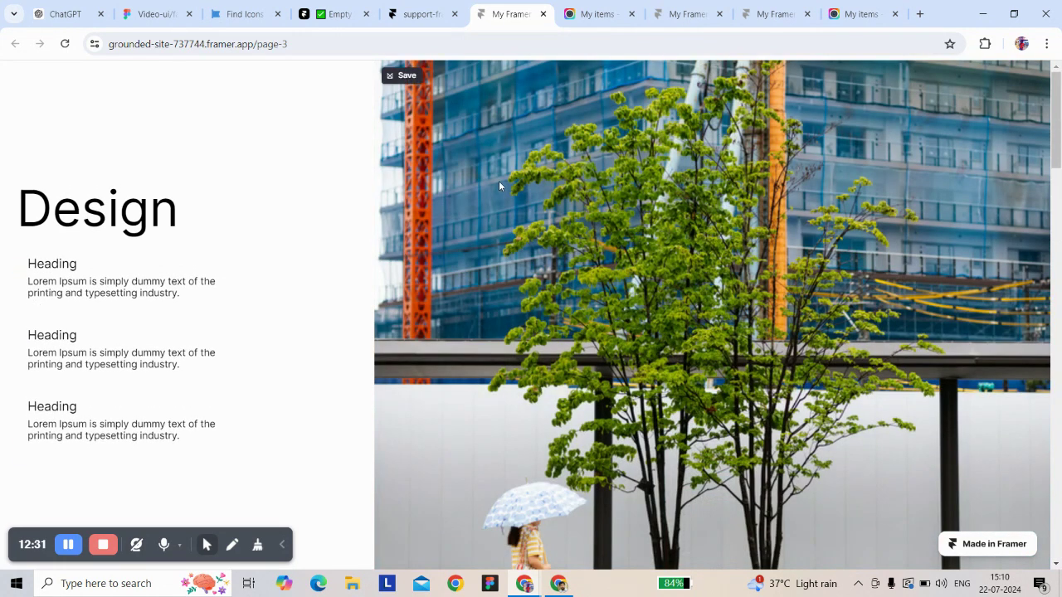